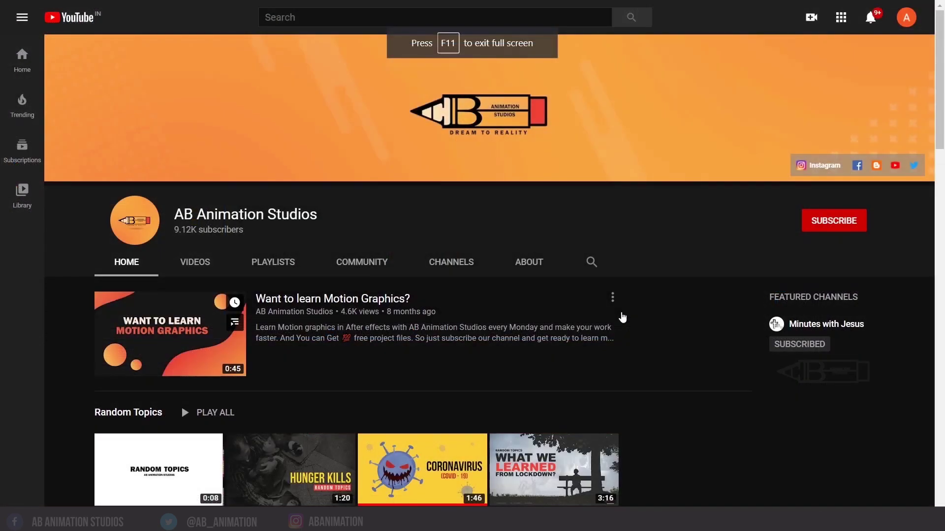
Look through the AB Animation Studios channel page, including its tutorial, tips and upload sections
scroll(623, 318, "down", 4)
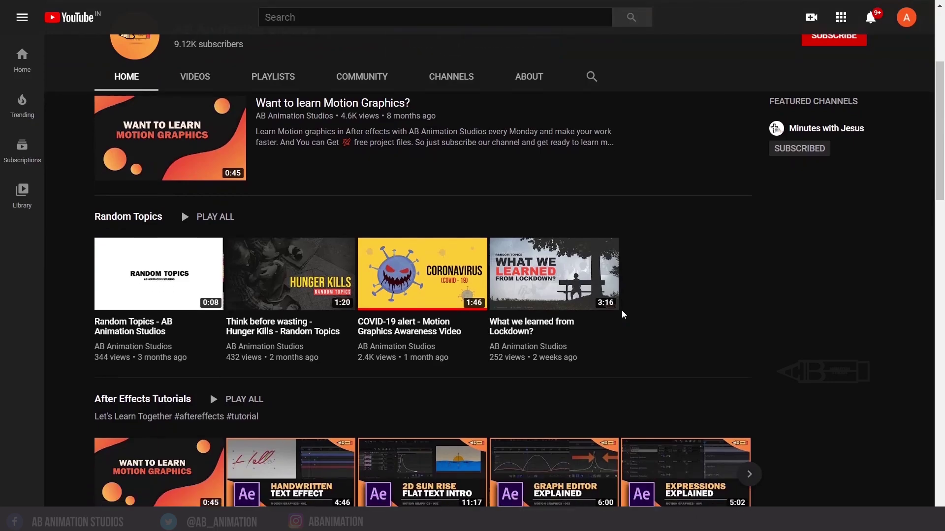
scroll(623, 315, "down", 5)
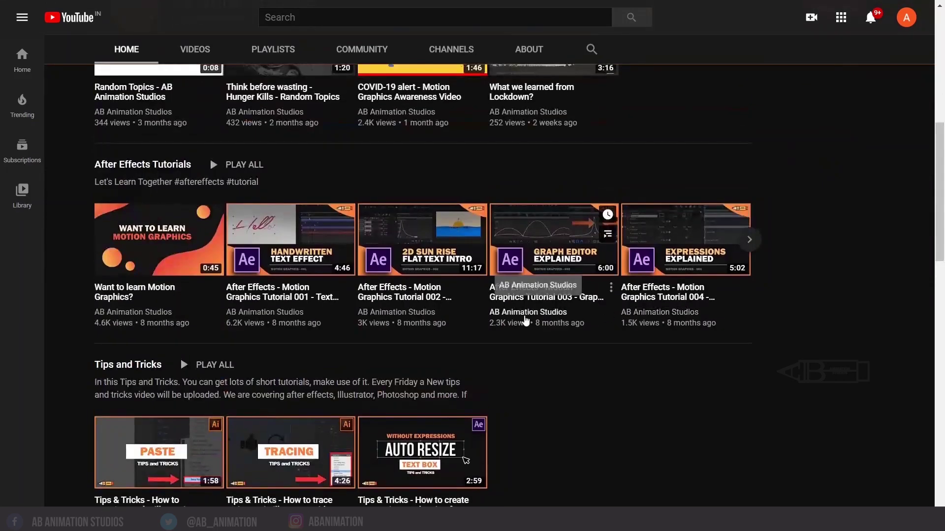
scroll(697, 326, "down", 4)
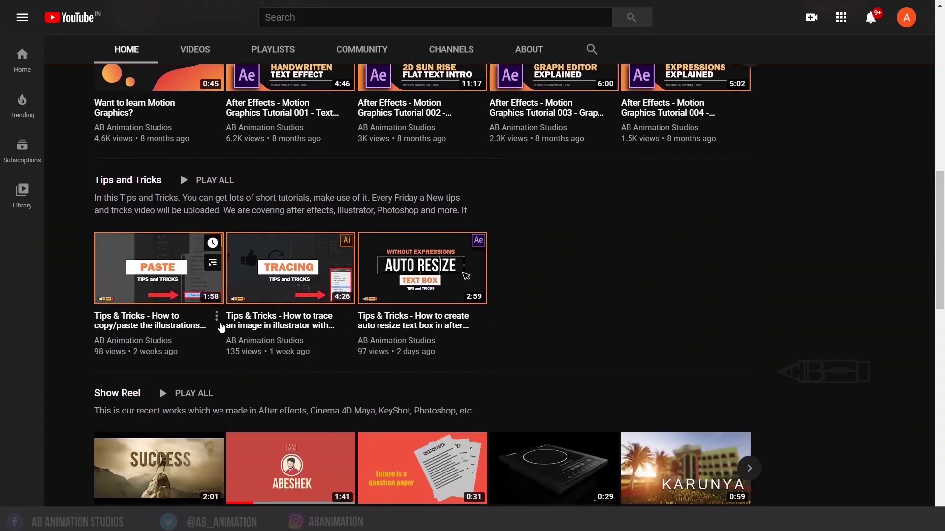
scroll(570, 326, "up", 9)
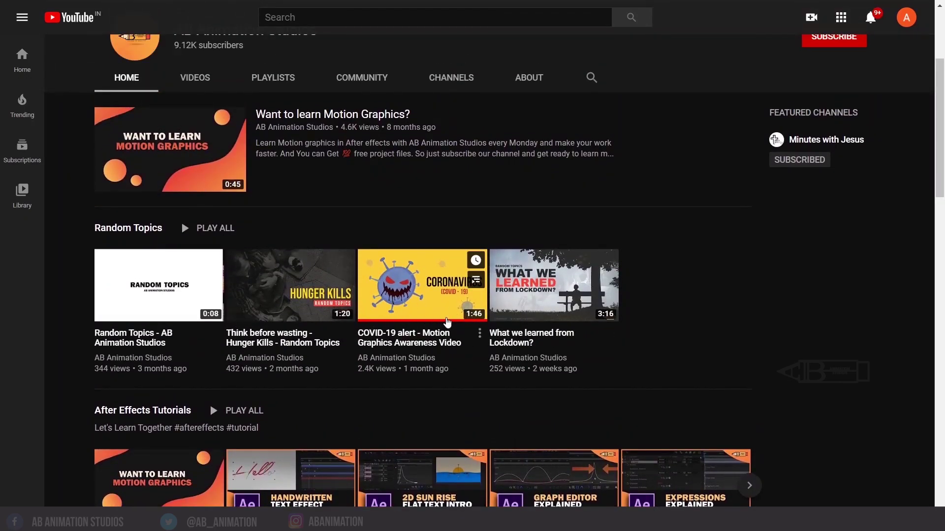
scroll(519, 326, "down", 5)
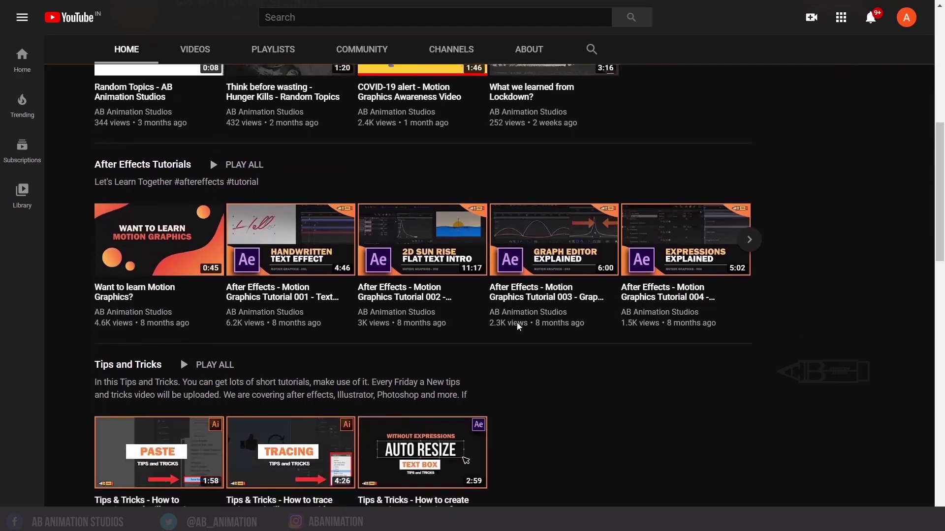
scroll(518, 326, "up", 5)
scroll(518, 327, "down", 4)
scroll(518, 326, "down", 18)
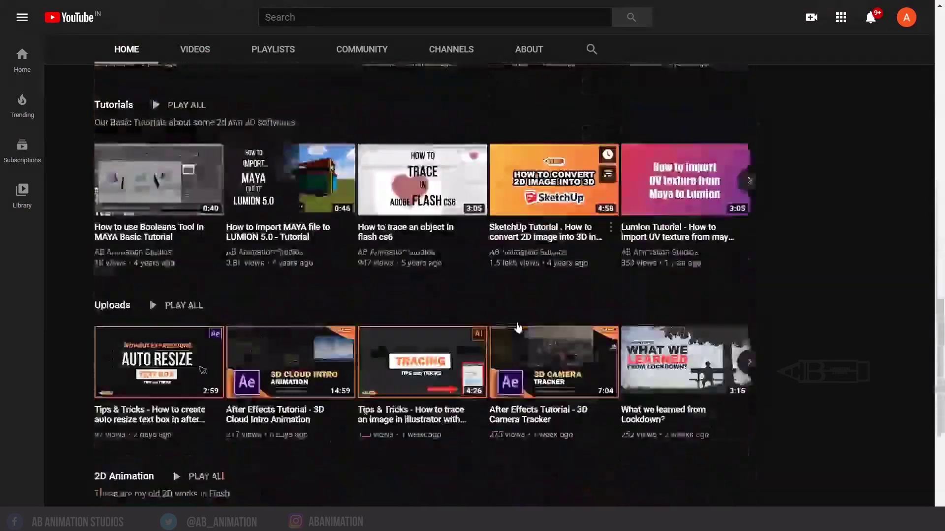
scroll(522, 327, "up", 6)
scroll(521, 327, "up", 20)
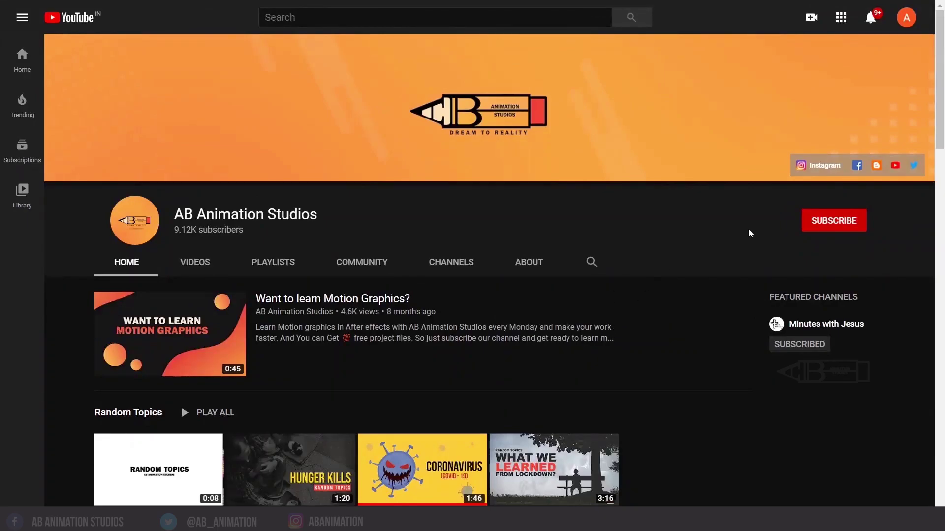
Subscribe to the AB Animation Studios channel and turn on its notifications
left_click(805, 226)
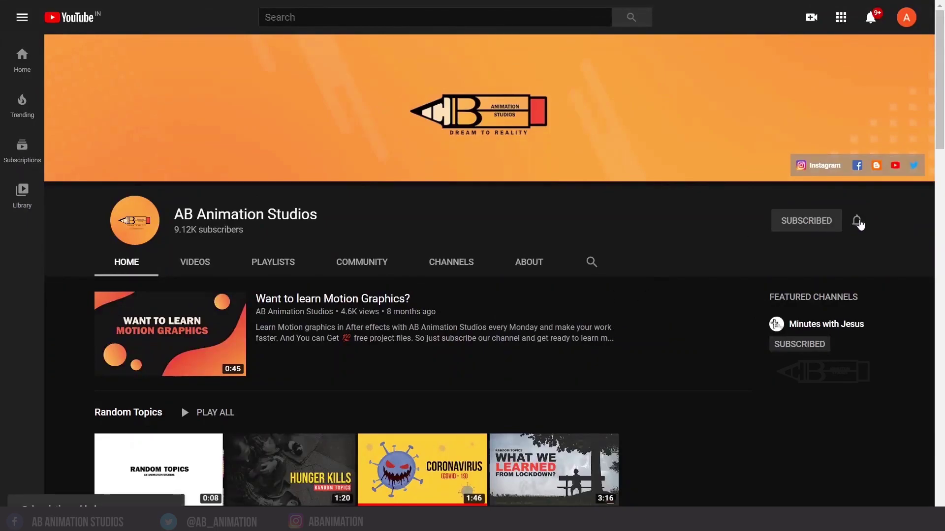
left_click(856, 220)
left_click(805, 250)
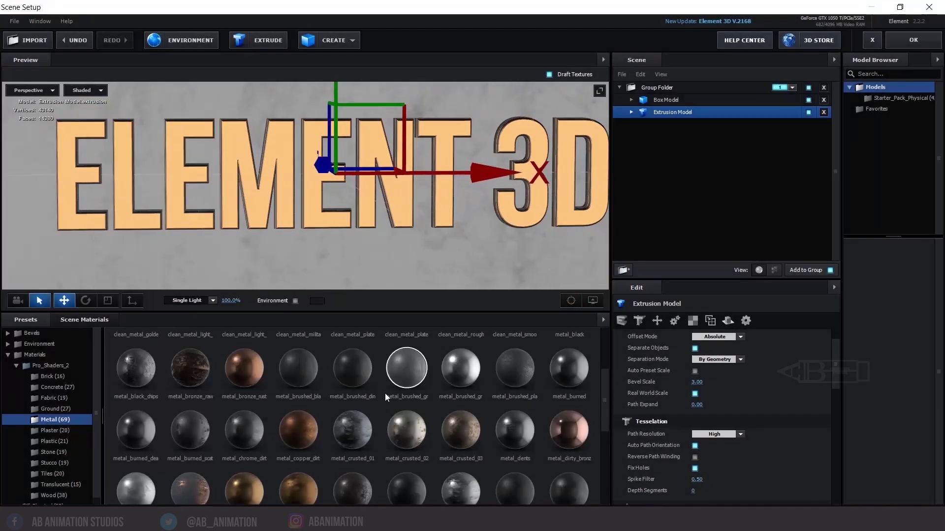
Try a gold clean-metal material on the front faces of the extruded ELEMENT 3D text
left_click_drag(505, 355, 156, 240)
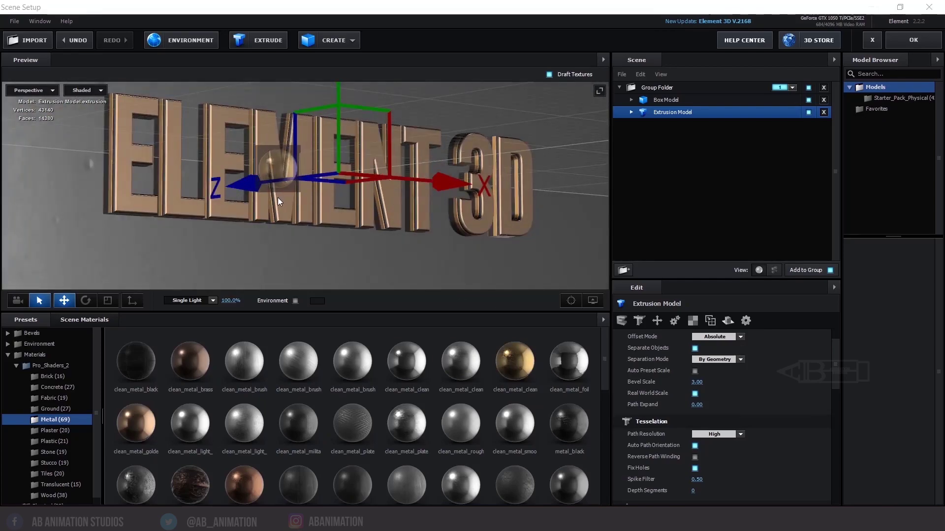
scroll(279, 225, "up", 5)
left_click_drag(193, 238, 246, 243)
scroll(75, 442, "down", 1)
Apply the dirty gold metal material from the Pro_Shaders_2 Metal presets to the front faces of the ELEMENT 3D text
scroll(279, 421, "down", 10)
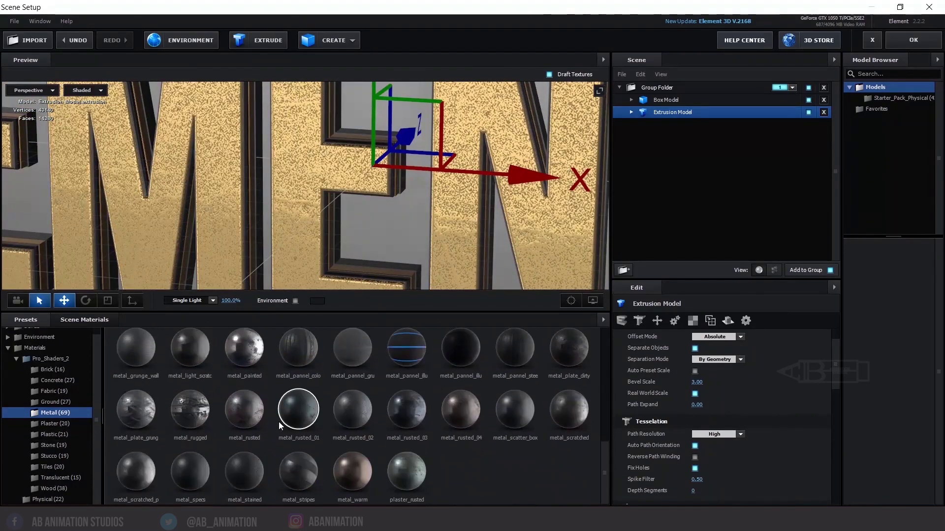
scroll(279, 421, "up", 3)
left_click_drag(298, 356, 304, 226)
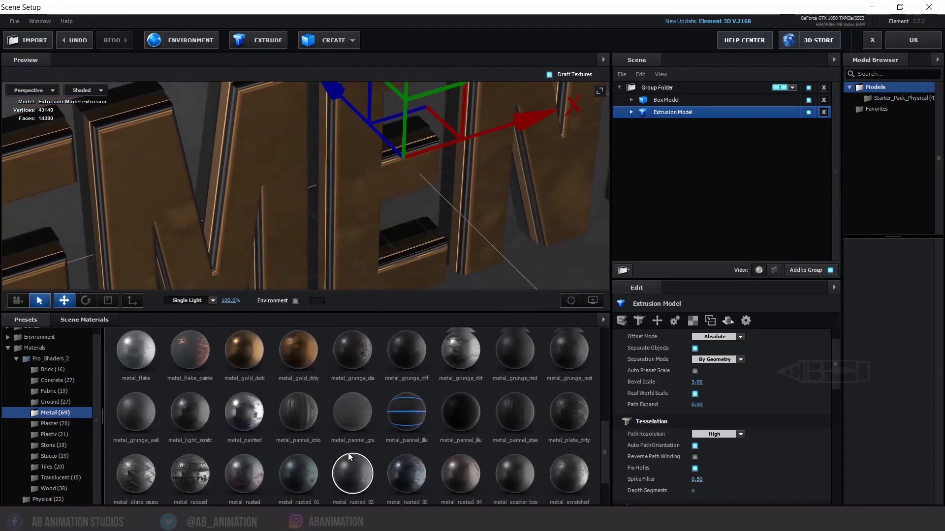
scroll(251, 443, "up", 2)
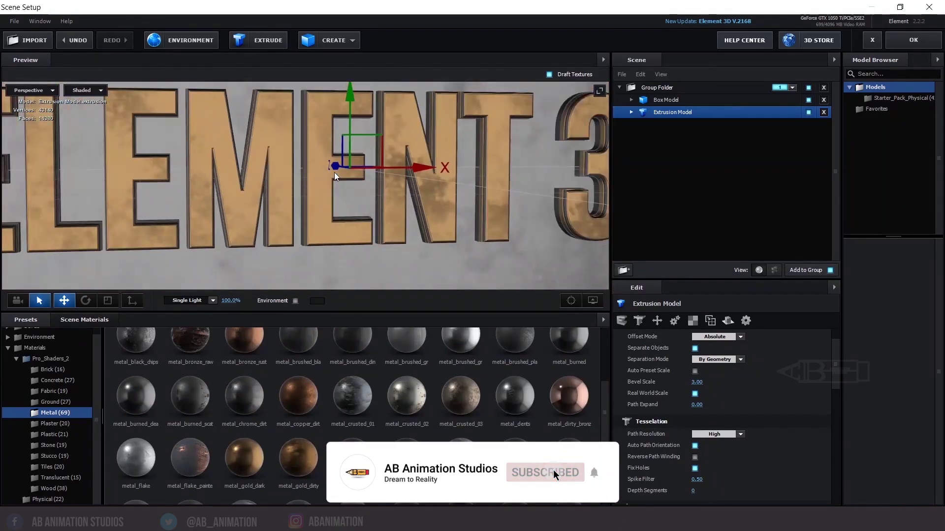
scroll(410, 418, "down", 1)
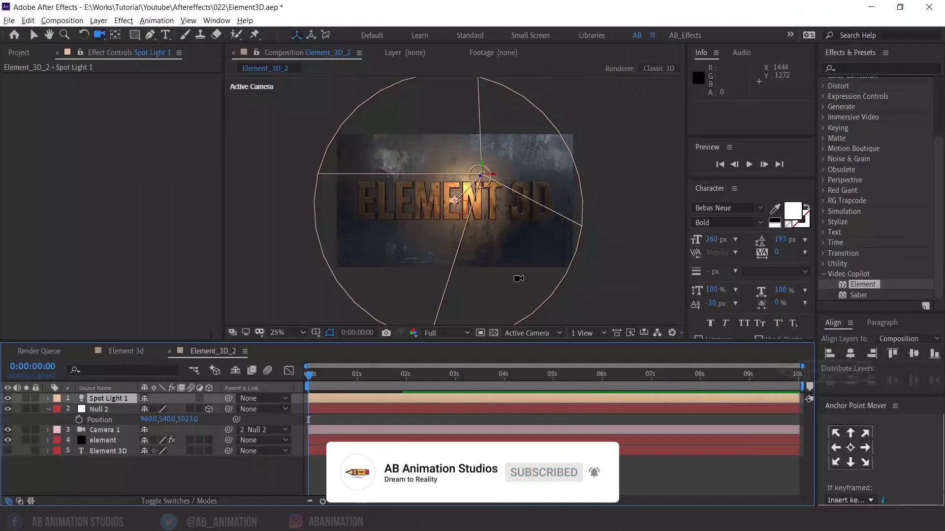
Move Spot Light 1 toward the left side of the text, try the Ambient light type and set it to Point
key("v")
left_click_drag(482, 175, 418, 172)
left_click(49, 398)
left_click(59, 420)
left_click(164, 399)
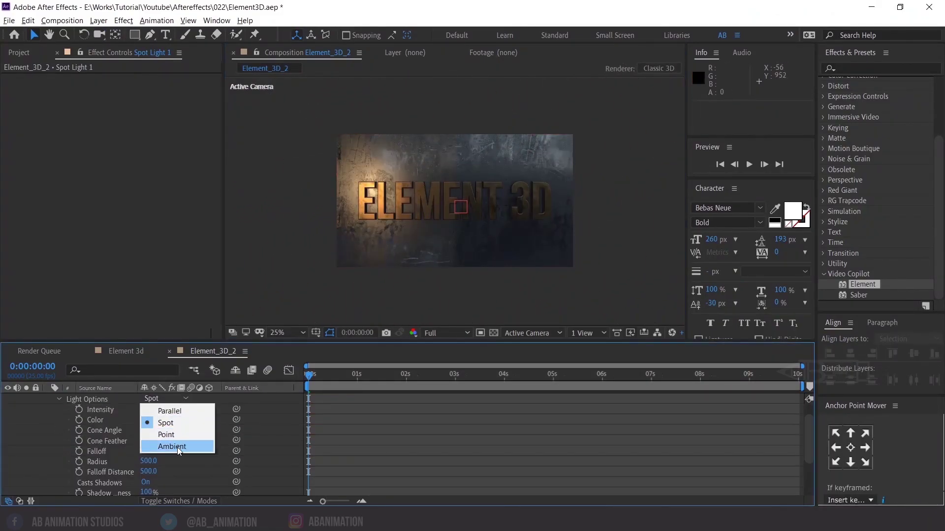
left_click(177, 446)
left_click(109, 399)
left_click(165, 409)
left_click(163, 445)
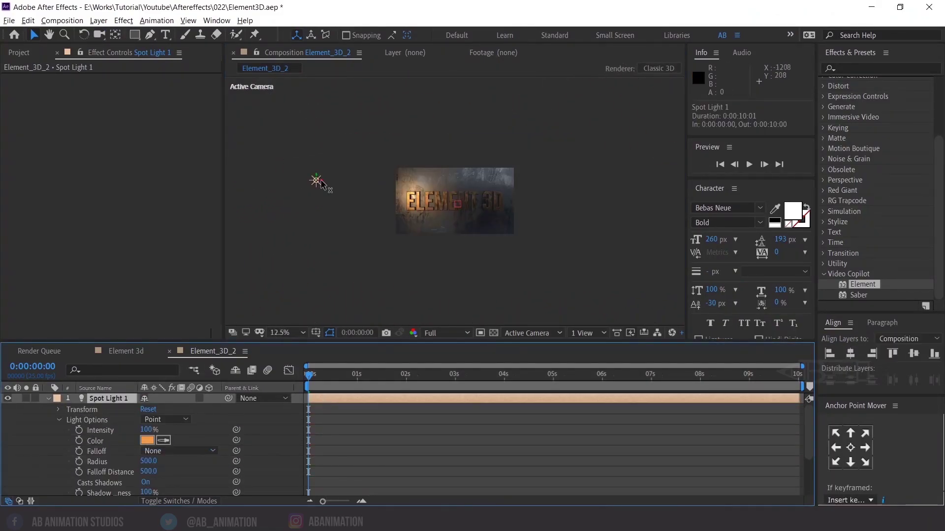
Move the point light to the far right of the text and set its falloff to Smooth
left_click_drag(317, 184, 679, 158)
left_click(178, 451)
left_click(157, 462)
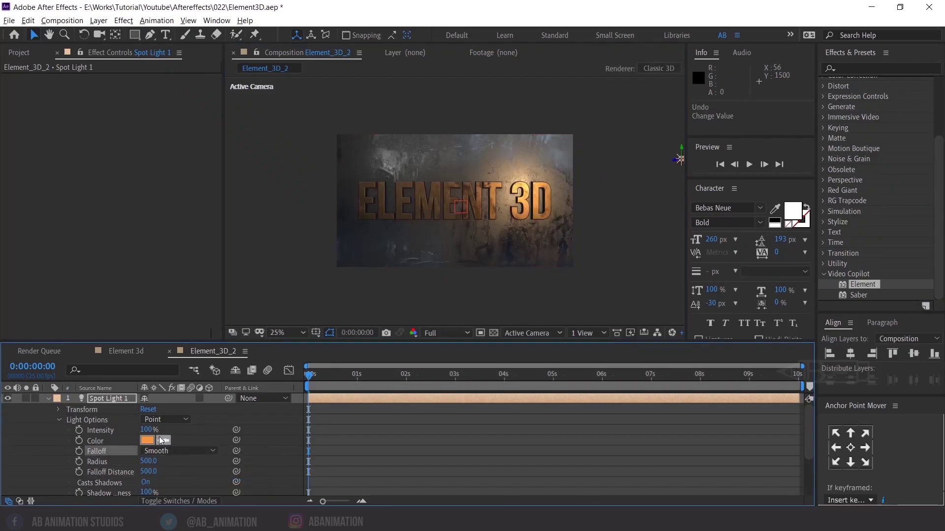
Set Spot Light 1 back to the Spot type with a 135° cone angle and no falloff
left_click(164, 419)
left_click(161, 441)
left_click_drag(147, 450, 168, 437)
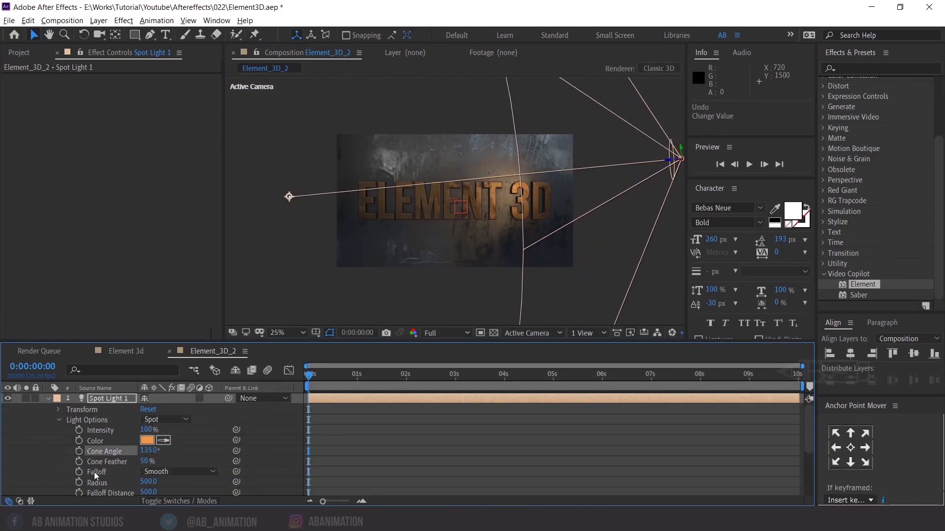
left_click(180, 471)
left_click(155, 462)
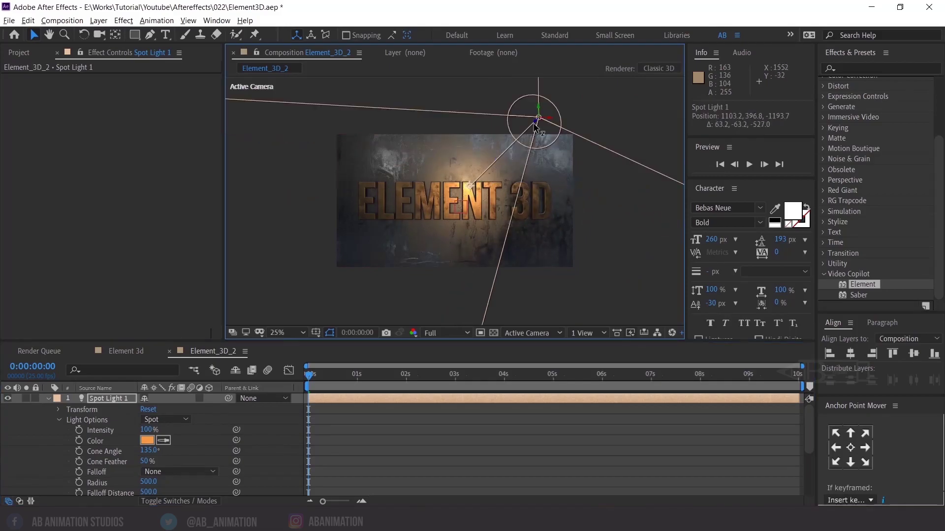
Change the colour of Spot Light 1 from orange to a saturated pink
left_click(147, 440)
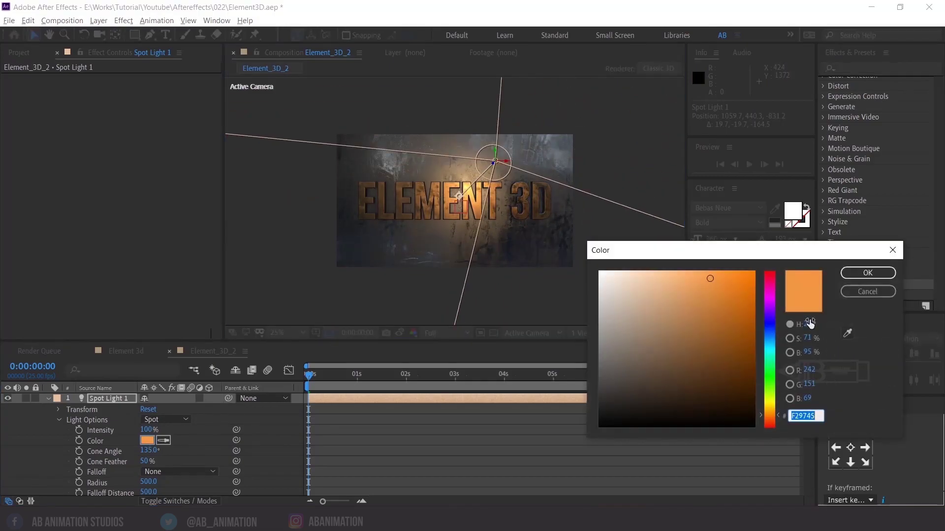
left_click_drag(769, 333, 770, 282)
left_click(736, 289)
left_click(854, 273)
Move Spot Light 1 right to an X position of about 1941 and set its light type to Point
left_click_drag(506, 161, 616, 141)
left_click(164, 420)
left_click(170, 456)
Lighten the colour of Spot Light 1 to a softer pink
left_click(147, 441)
left_click(694, 276)
left_click(856, 273)
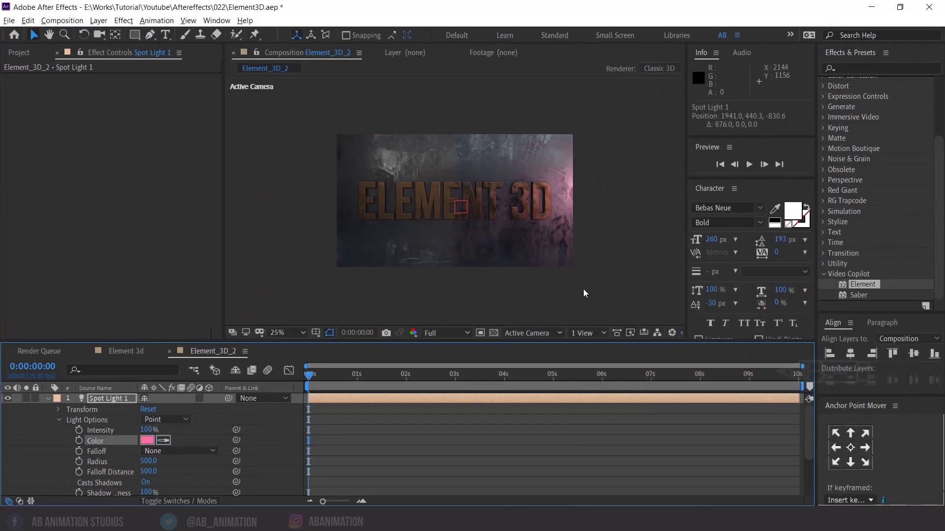
Duplicate the pink light and move the copy to the left of the text, at an X position of about -251
key("ctrl+d")
scroll(590, 283, "down", 1)
left_click_drag(659, 182, 516, 197)
Set the colour of the duplicated light to blue 707EFF and shift it slightly toward the text
left_click(48, 399)
left_click(147, 429)
left_click(769, 328)
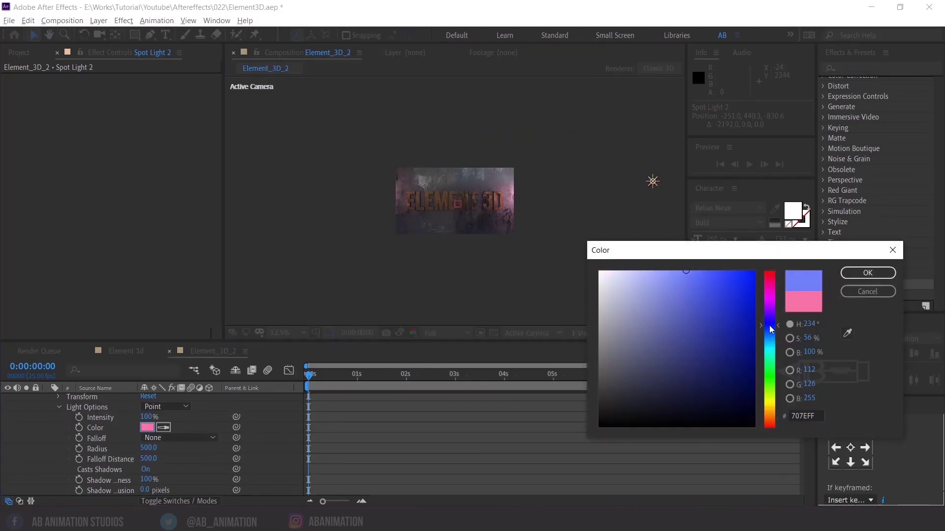
left_click(866, 272)
scroll(480, 205, "up", 1)
scroll(113, 418, "up", 1)
scroll(352, 209, "down", 2)
left_click_drag(252, 195, 273, 186)
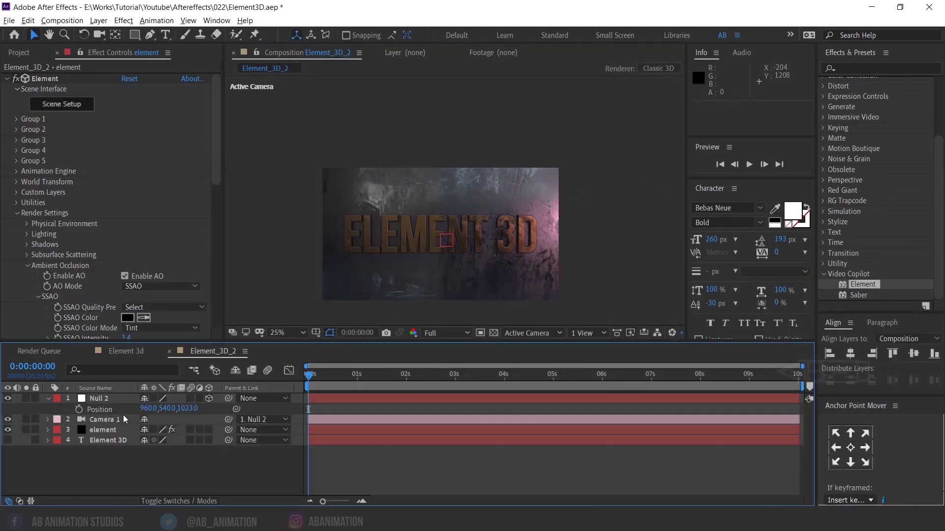
key("ctrl+alt+shift+l")
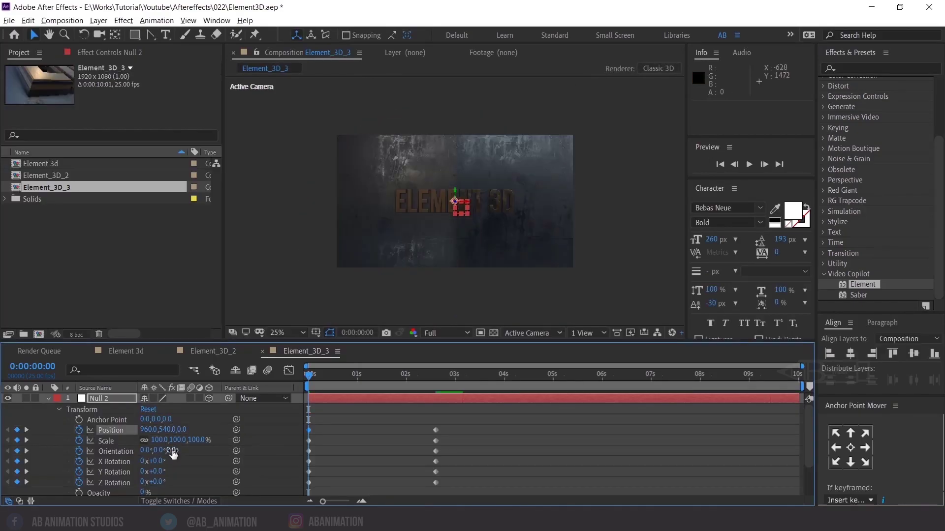
Change the Z position of Null 2 at the start of the Element_3D_3 composition and preview the animation
mouse_move(72, 427)
left_mouse_down()
mouse_move(148, 430)
mouse_move(59, 430)
left_mouse_up()
left_click_drag(169, 430, 30, 430)
key("space")
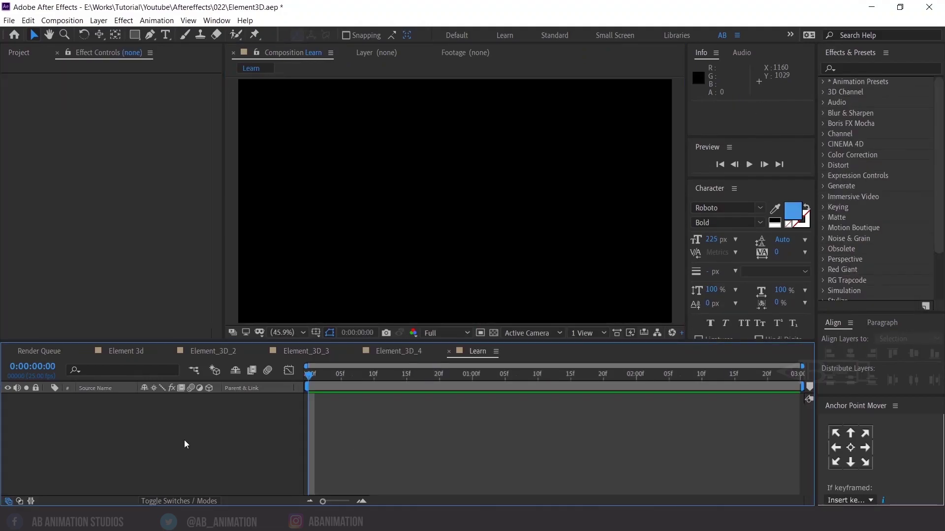
Create a black 1920 x 1080 px solid named 3D in the Learn composition
right_click(185, 441)
mouse_move(282, 322)
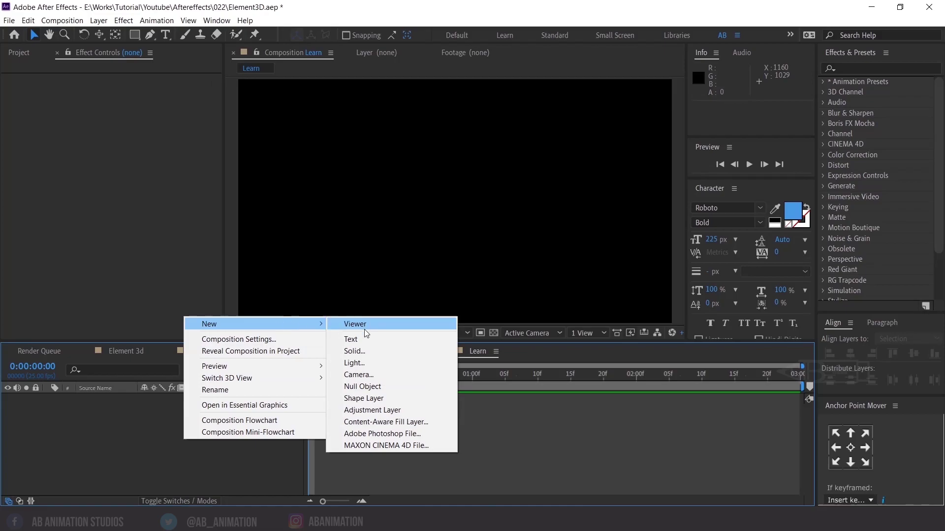
left_click(380, 353)
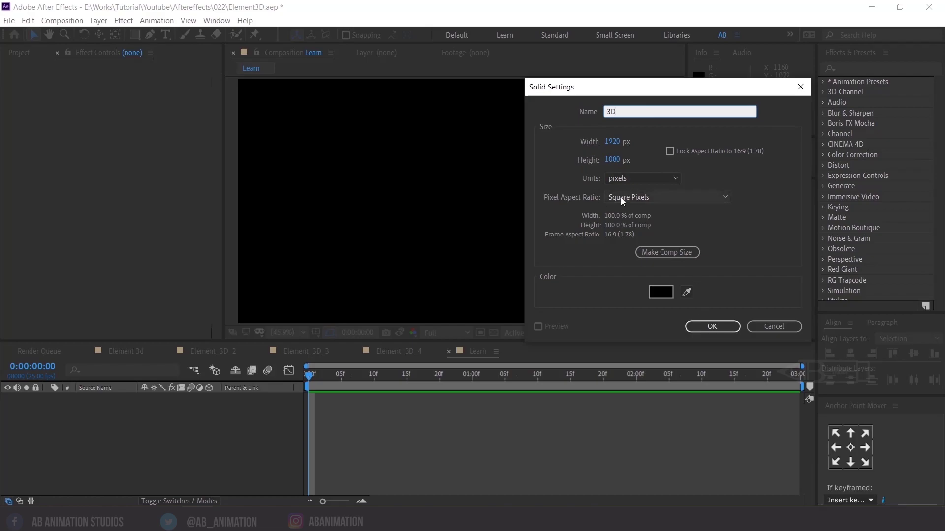
type("3D")
left_click(712, 326)
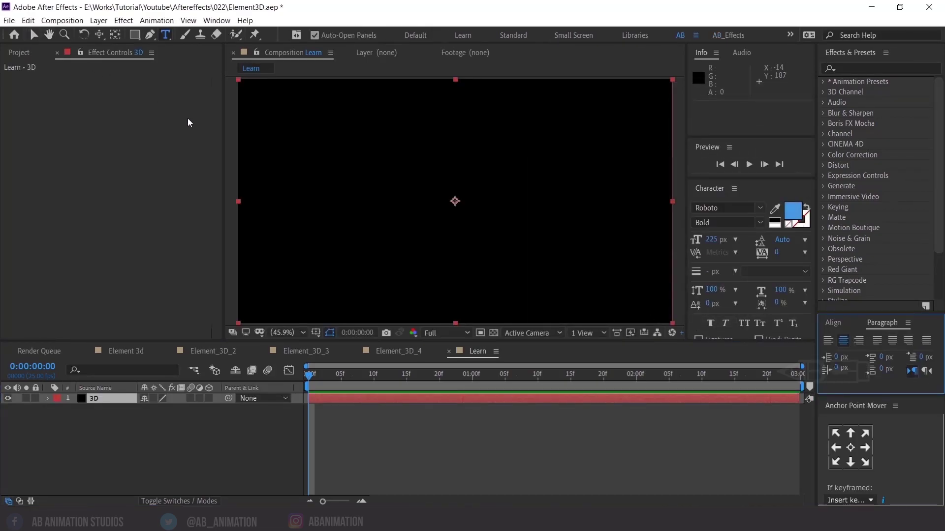
Add a text layer reading "Element 3D" to the composition
left_click(379, 213)
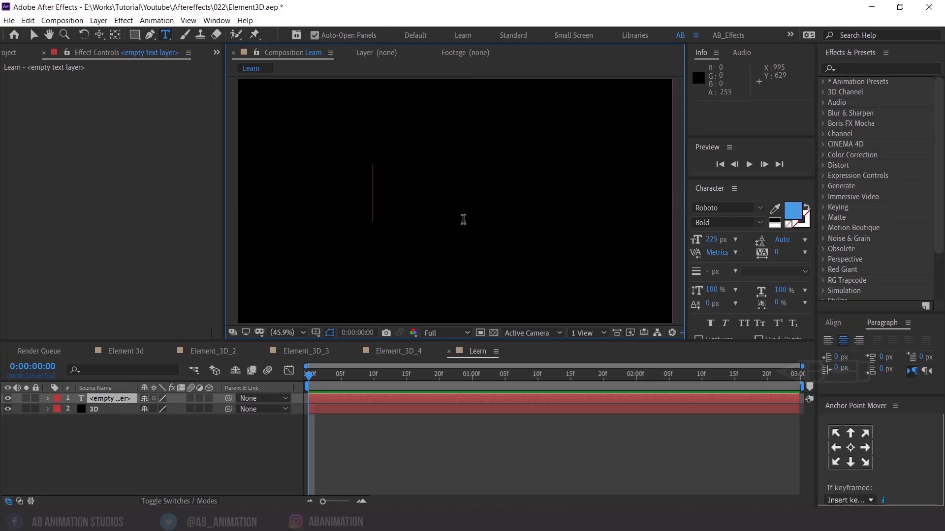
type("element")
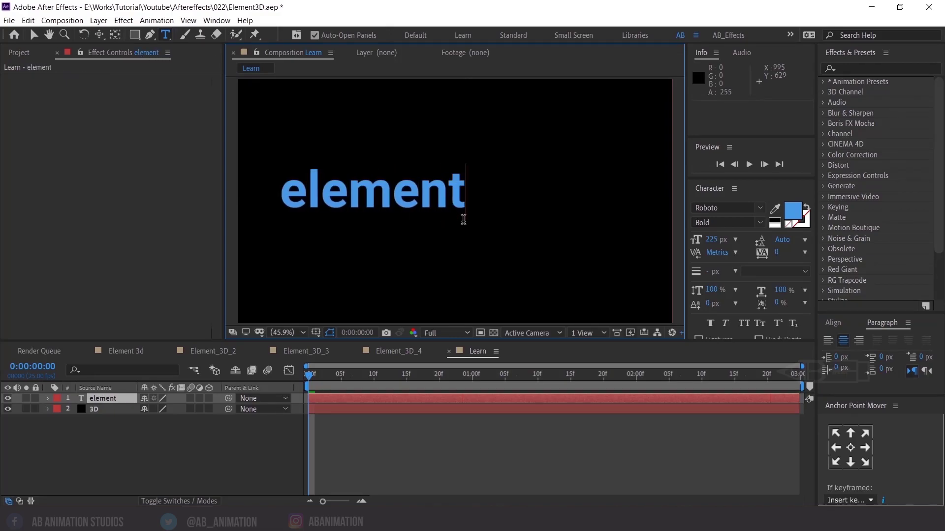
type(" 3D")
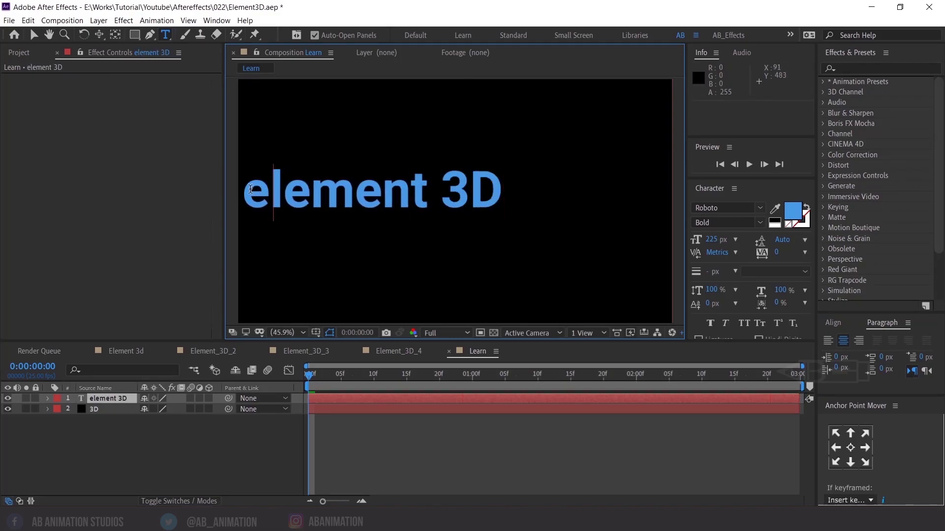
left_click_drag(245, 191, 274, 191)
type("E")
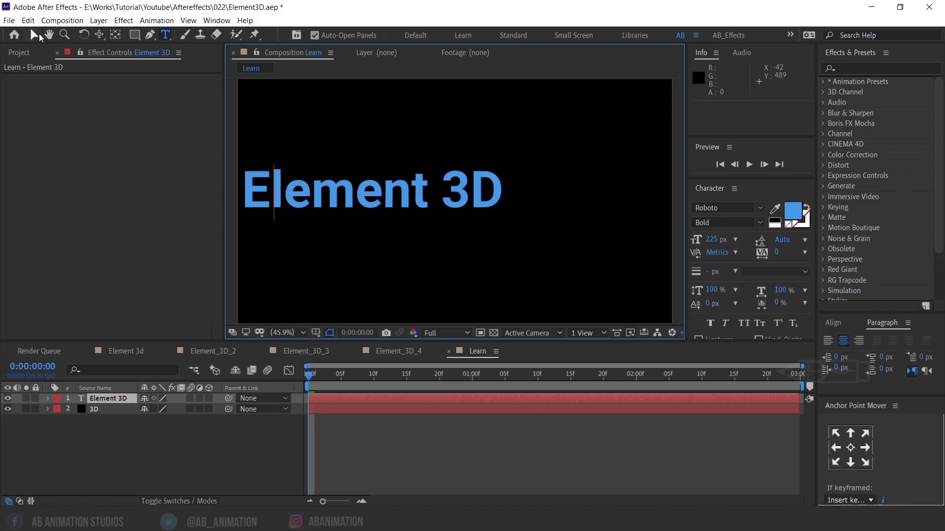
left_click(33, 34)
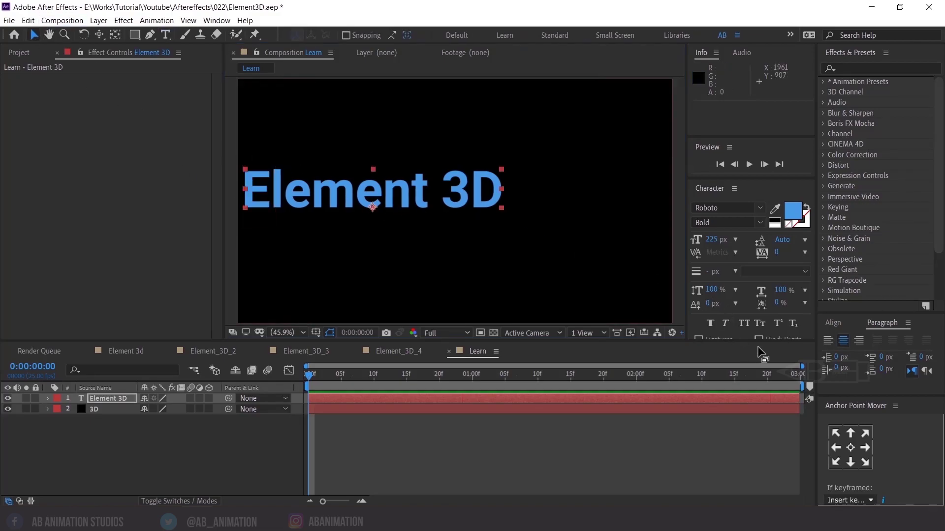
Centre the Element 3D text horizontally and vertically in the composition
left_click(847, 323)
left_click(851, 353)
left_click(914, 354)
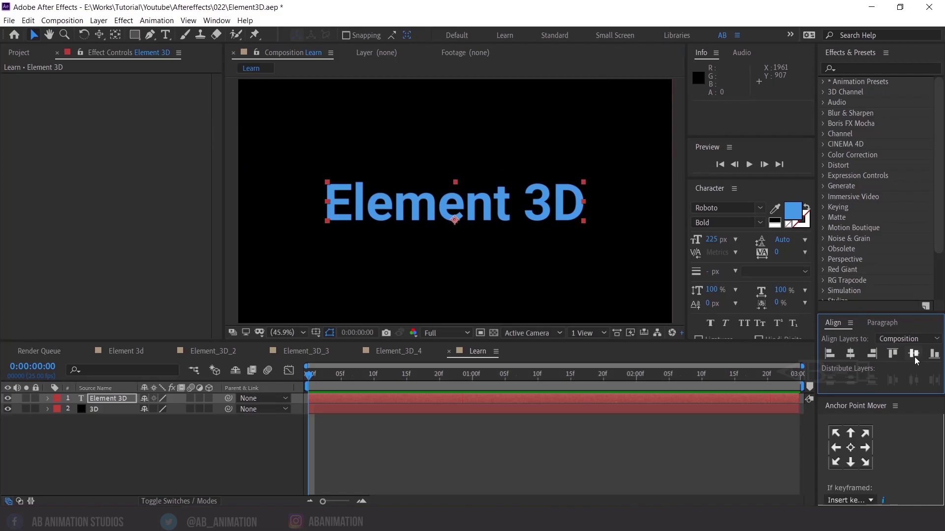
Hide the Element 3D text layer and move it below the 3D solid
left_click(8, 398)
left_click_drag(100, 399, 100, 423)
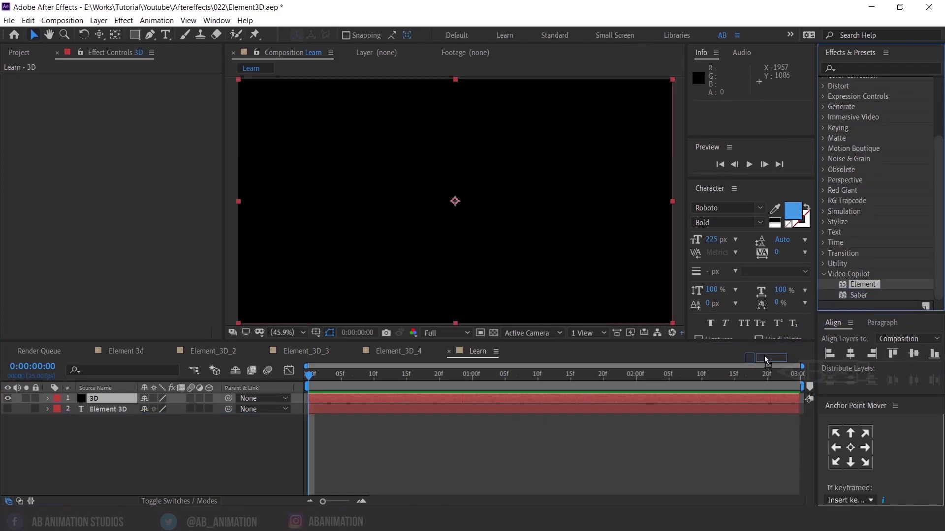
Apply the Element effect to the 3D solid and set its custom Path Layer 1 to the Element 3D text layer
left_click_drag(92, 401, 93, 398)
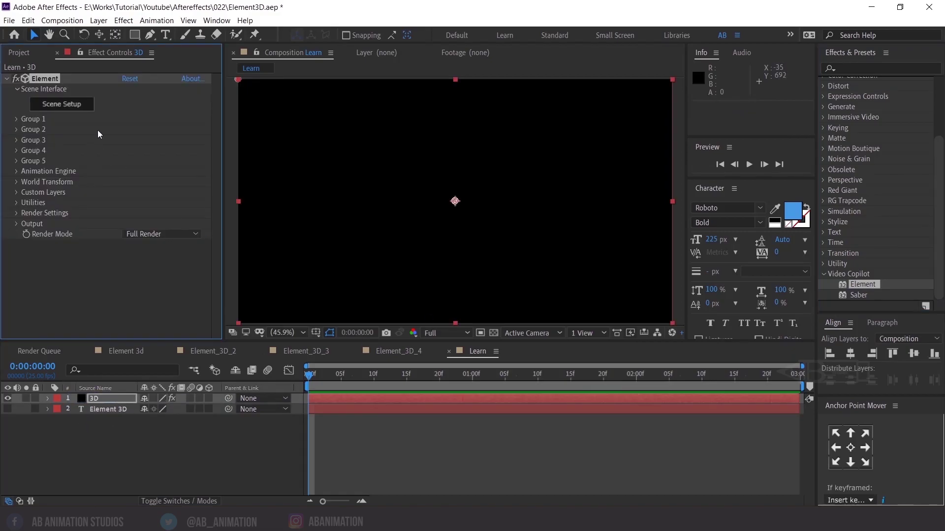
left_click(16, 192)
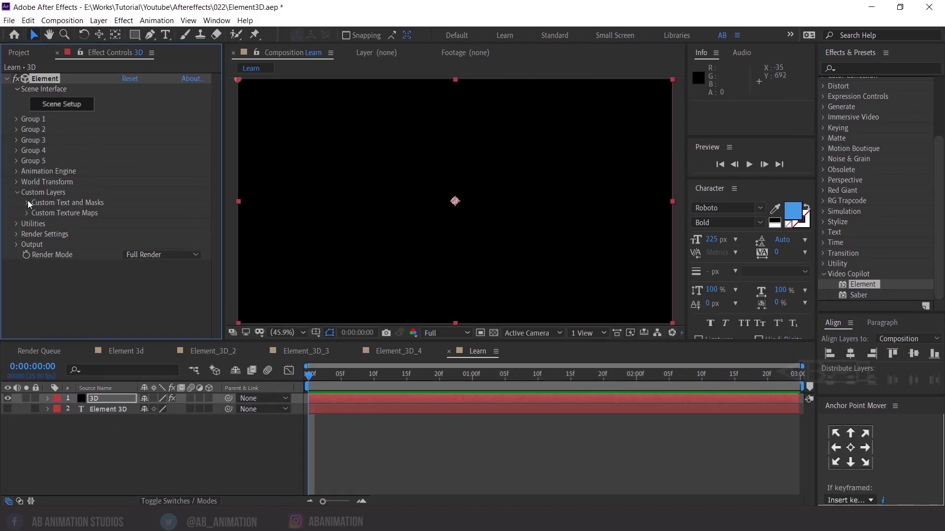
left_click(25, 202)
left_click(138, 188)
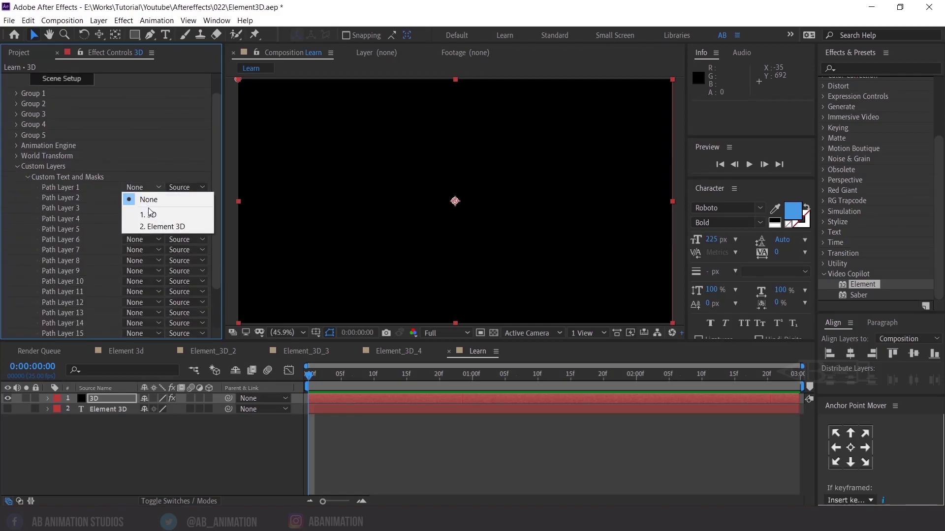
left_click(149, 215)
left_click(142, 187)
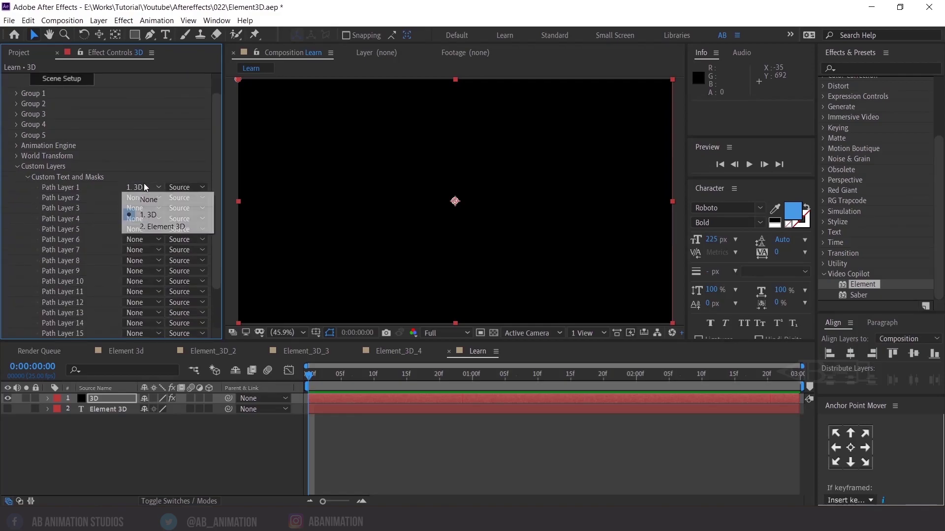
left_click(144, 226)
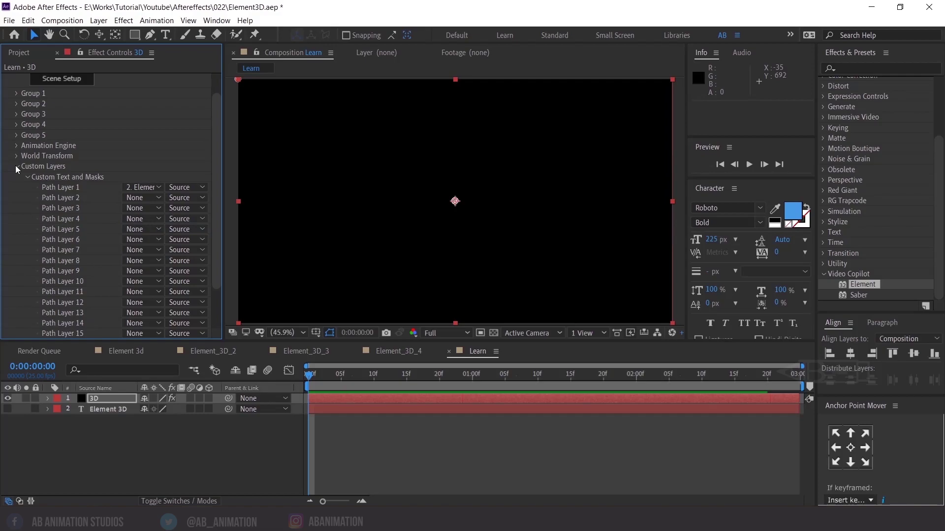
Open Element's Scene Setup and look over its preferences and the 3D object and sequence import options
left_click(16, 166)
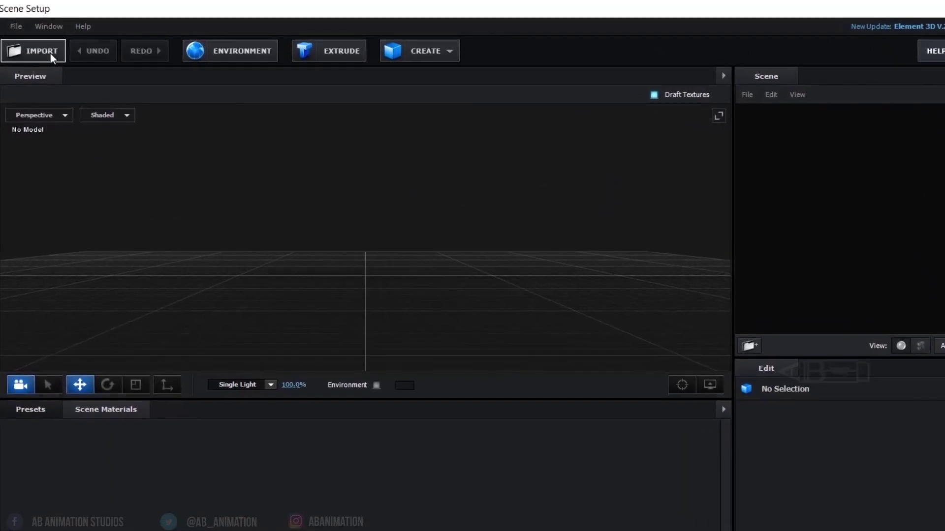
left_click(23, 27)
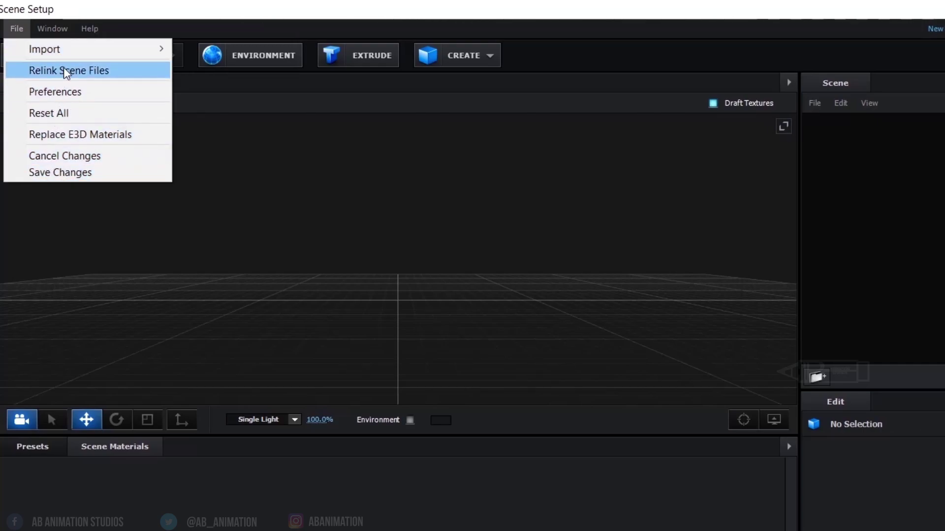
left_click(74, 92)
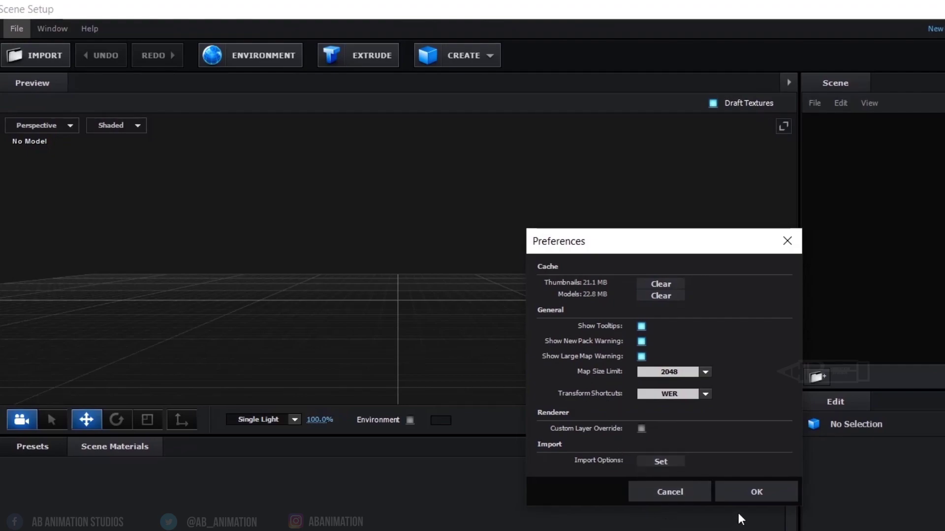
left_click(670, 492)
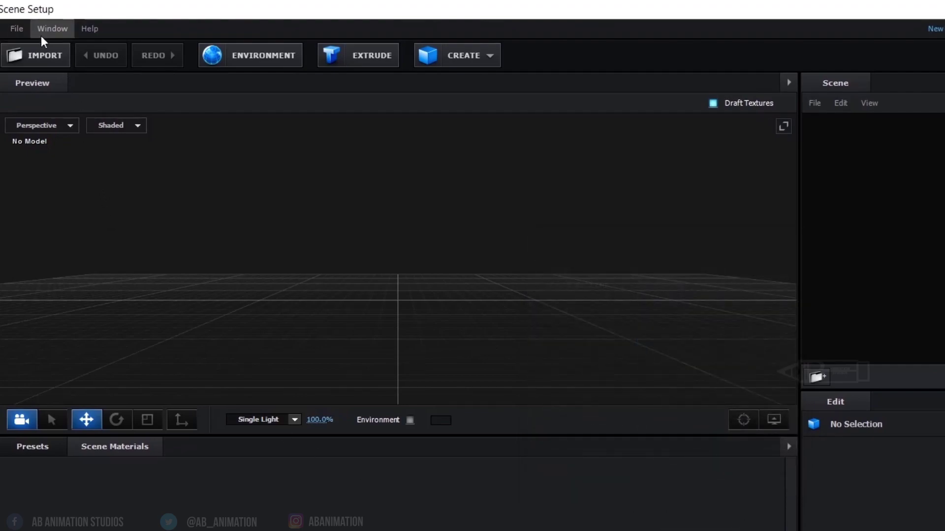
left_click(17, 28)
mouse_move(93, 49)
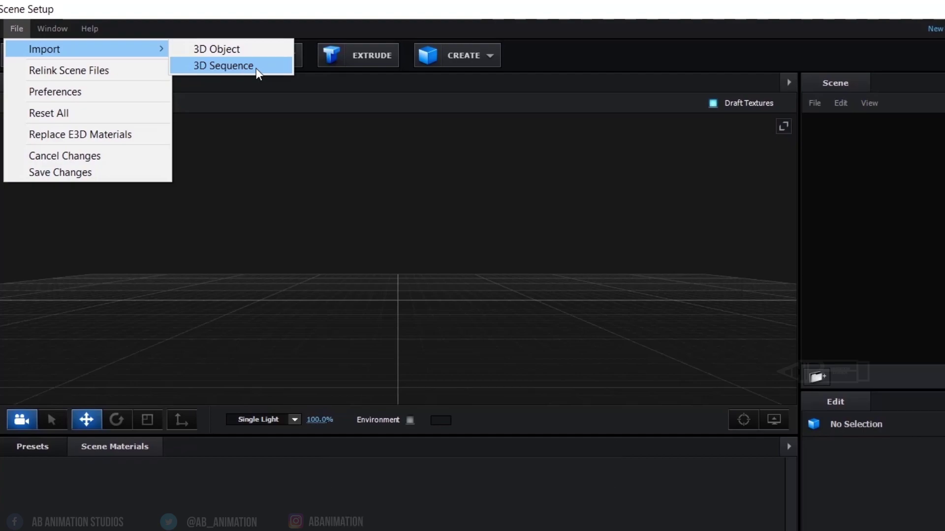
Try panel layouts 2 and 3 in Scene Setup and return to Layout 1
left_click(49, 27)
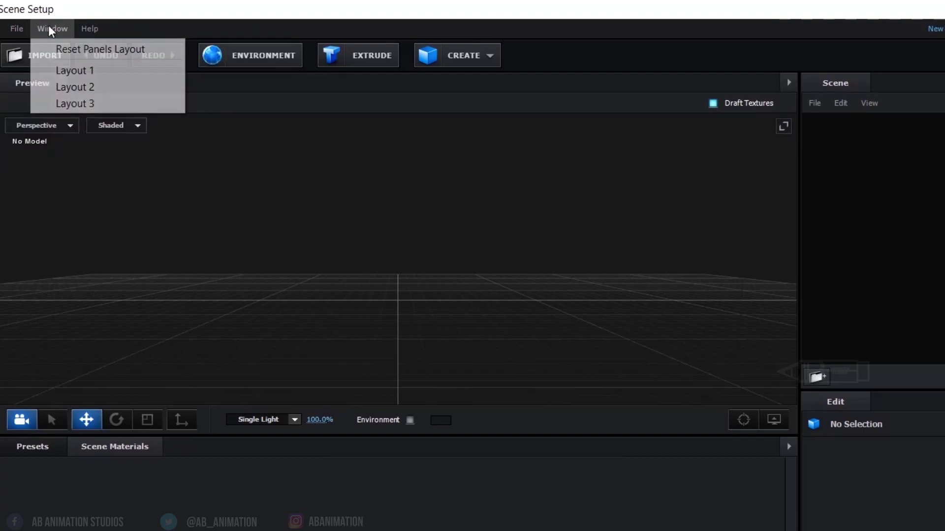
left_click(81, 87)
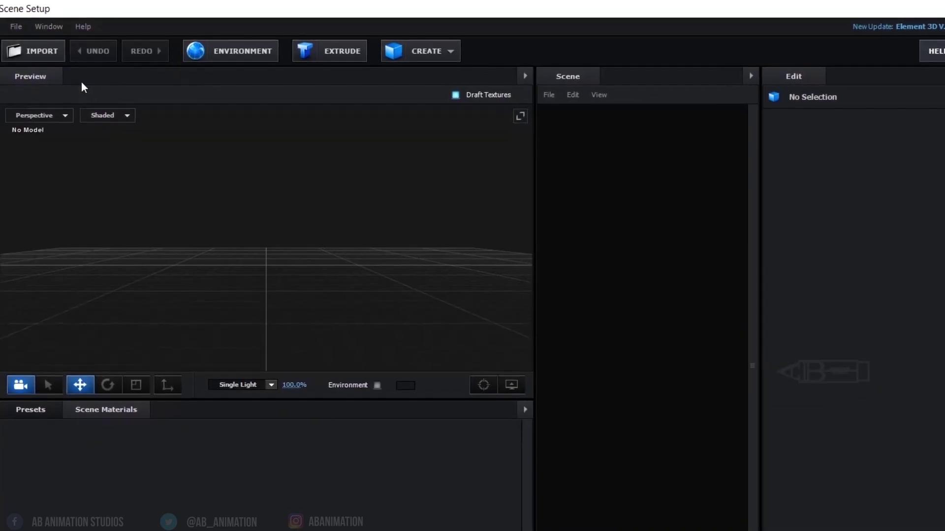
left_click(48, 26)
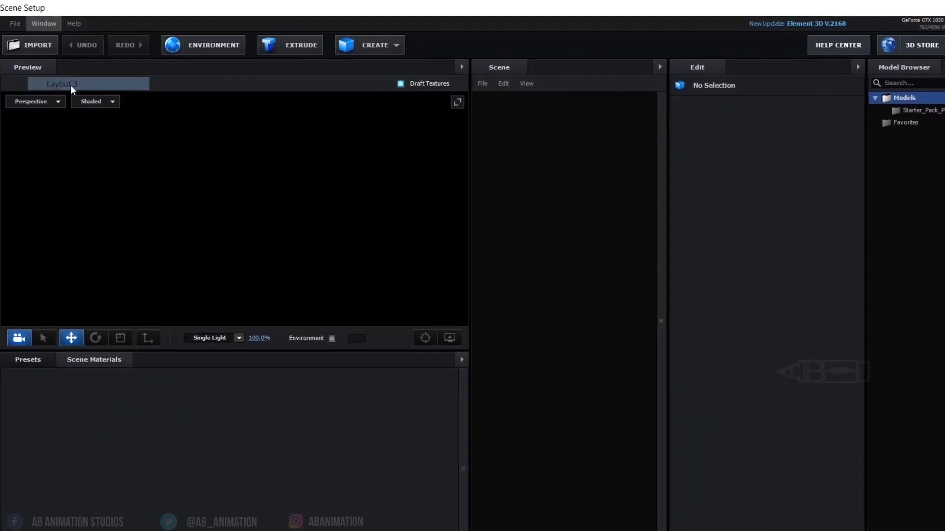
left_click(70, 85)
left_click(44, 23)
left_click(66, 57)
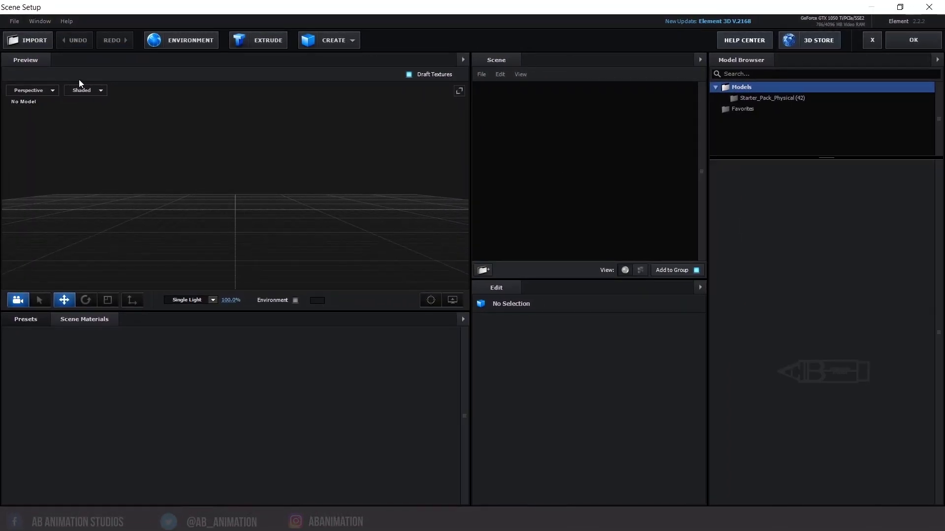
View the help, update and registration options in Scene Setup
left_click(47, 21)
left_click(67, 21)
left_click(67, 21)
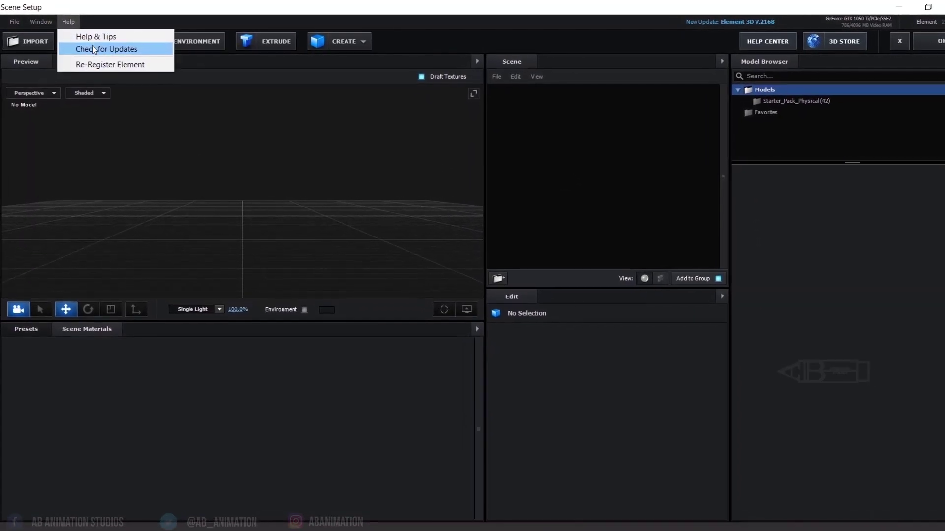
left_click(419, 38)
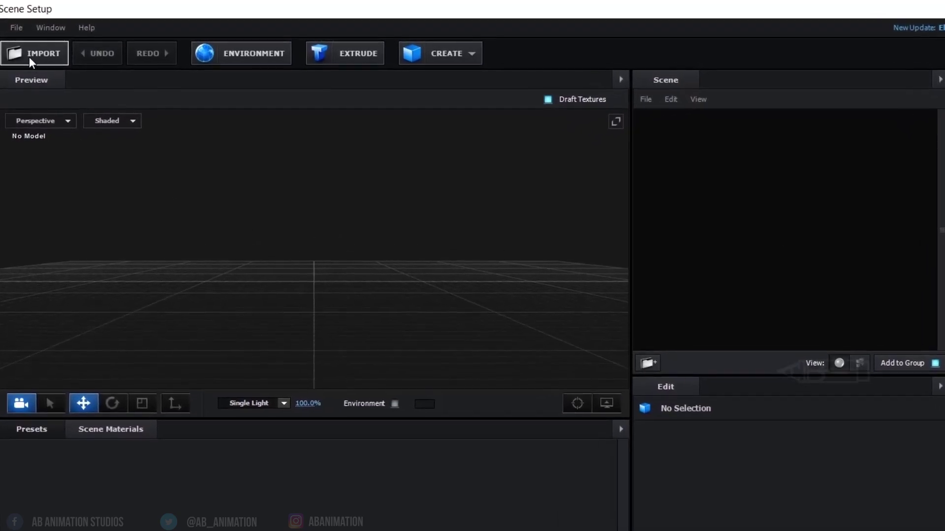
Look at the 3D object import dialog and the environment texture settings, cancelling both
left_click(29, 57)
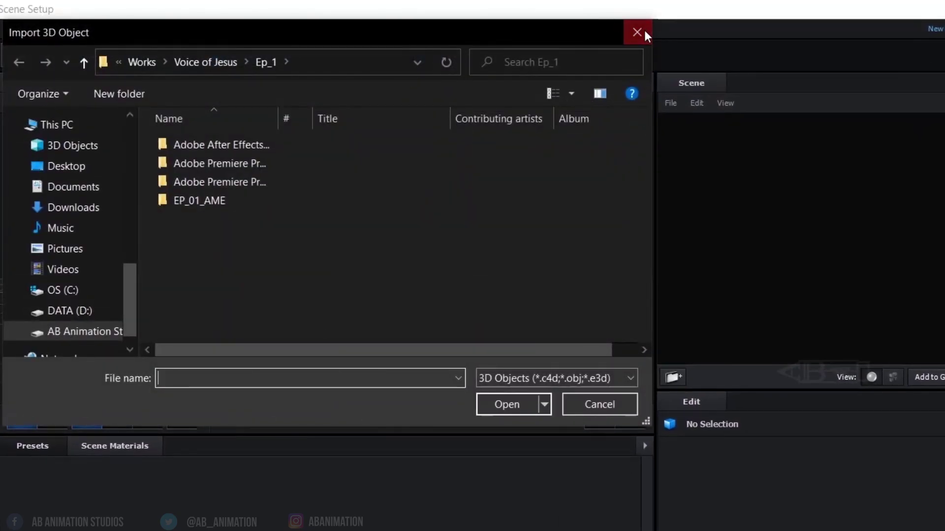
left_click(638, 32)
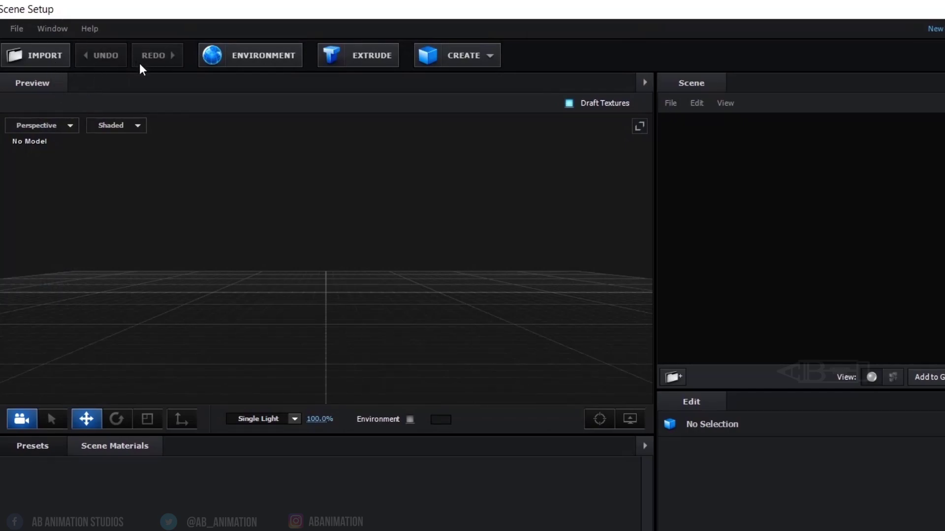
left_click(261, 65)
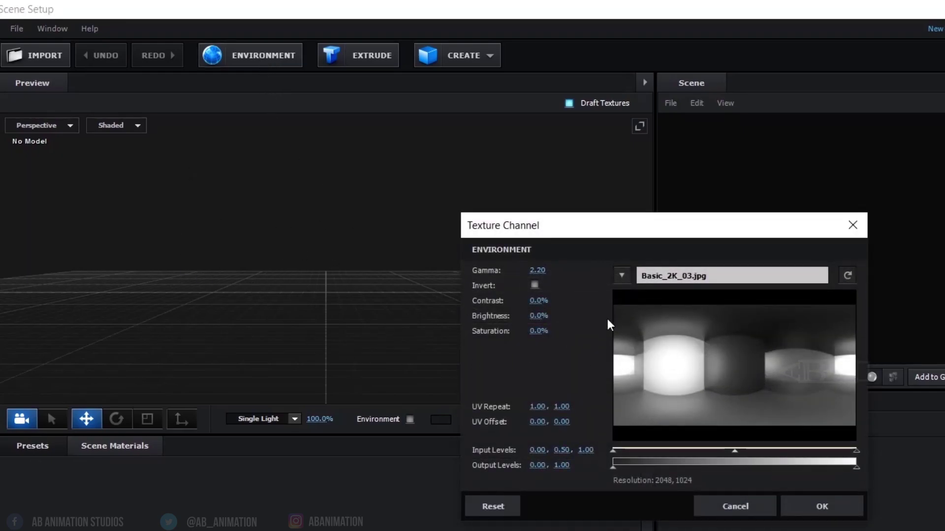
left_click(731, 514)
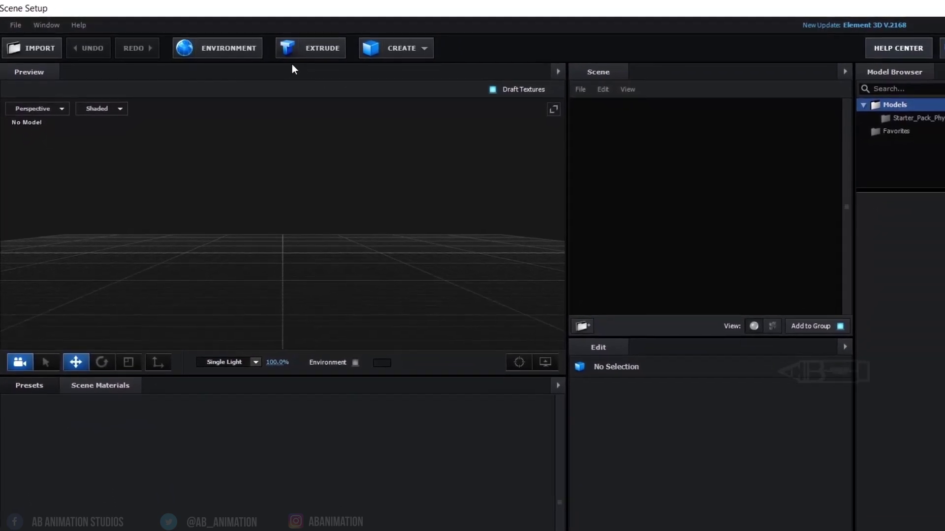
Extrude the Element 3D text into a 3D model and select it in the preview
left_click(315, 54)
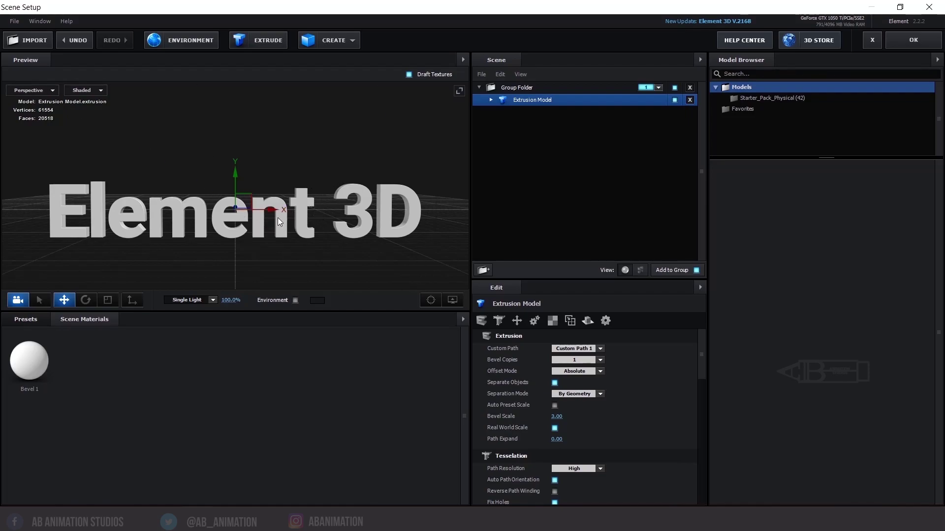
left_click(40, 300)
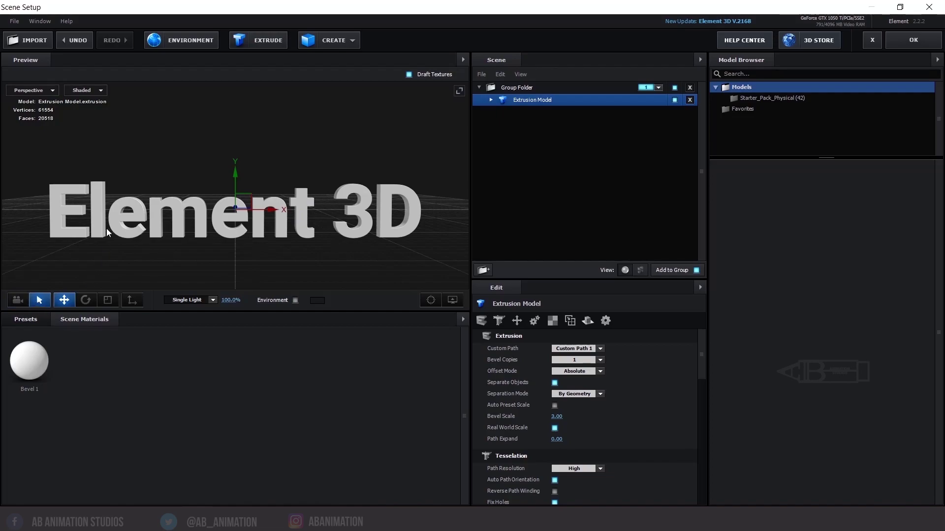
left_click(171, 223)
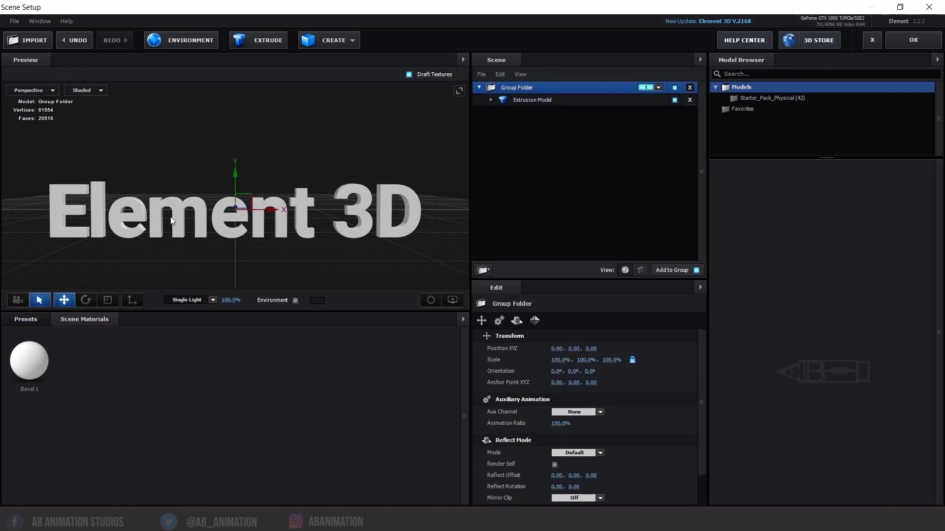
left_click(226, 234)
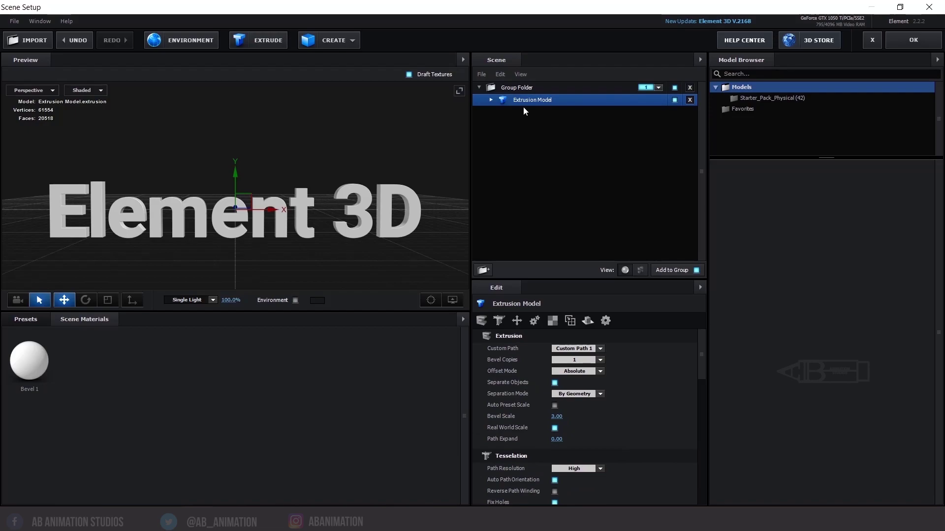
left_click(301, 263)
left_click(306, 226)
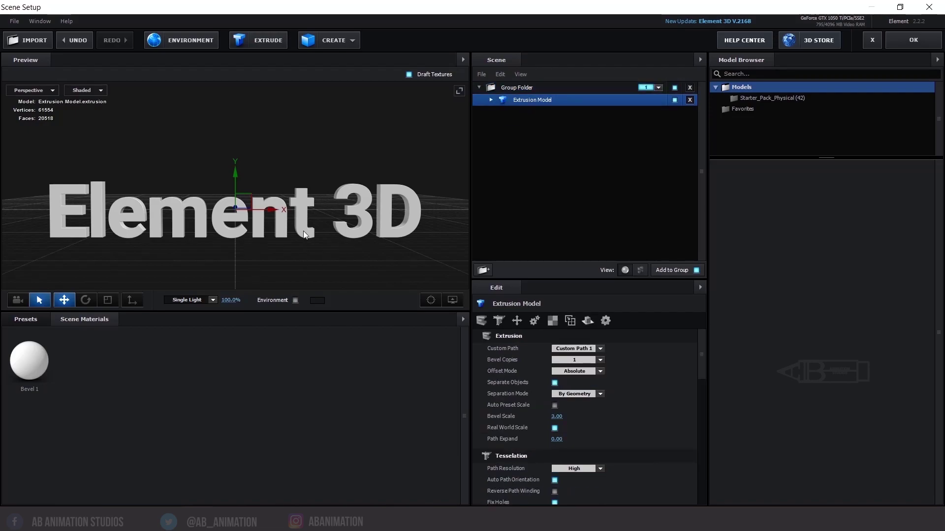
Orbit the preview camera to examine the extruded text from different angles
left_click(18, 300)
left_click_drag(116, 247, 74, 289)
left_click(48, 300)
left_click(17, 300)
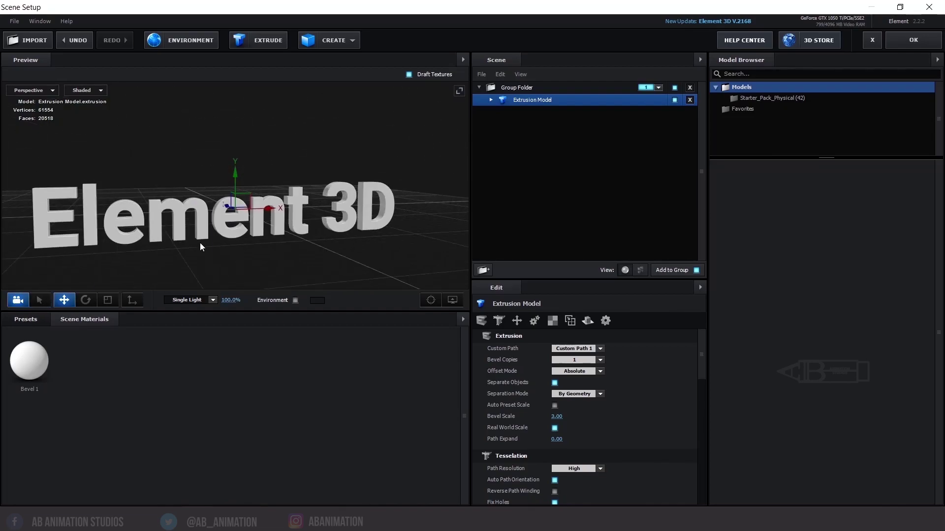
left_click_drag(200, 243, 241, 214)
scroll(239, 230, "up", 1)
Move the text's group folder to a Y position of about 0.09 and rotate it about 10.3° around Y
left_click(48, 299)
left_click_drag(189, 236, 211, 243)
left_click(213, 207)
scroll(225, 218, "up", 5)
scroll(215, 220, "down", 4)
scroll(216, 219, "down", 3)
scroll(216, 219, "up", 2)
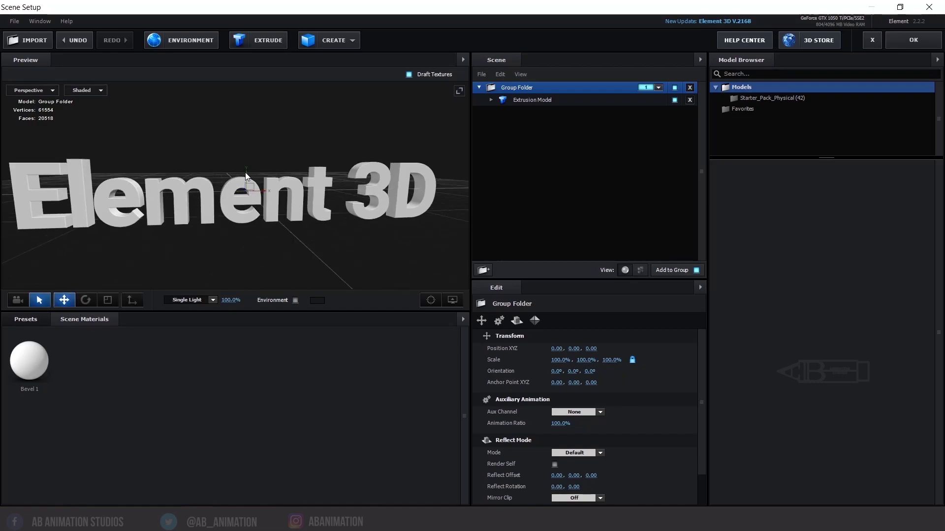
mouse_move(247, 173)
left_mouse_down()
mouse_move(248, 147)
mouse_move(249, 171)
left_mouse_up()
left_click(84, 301)
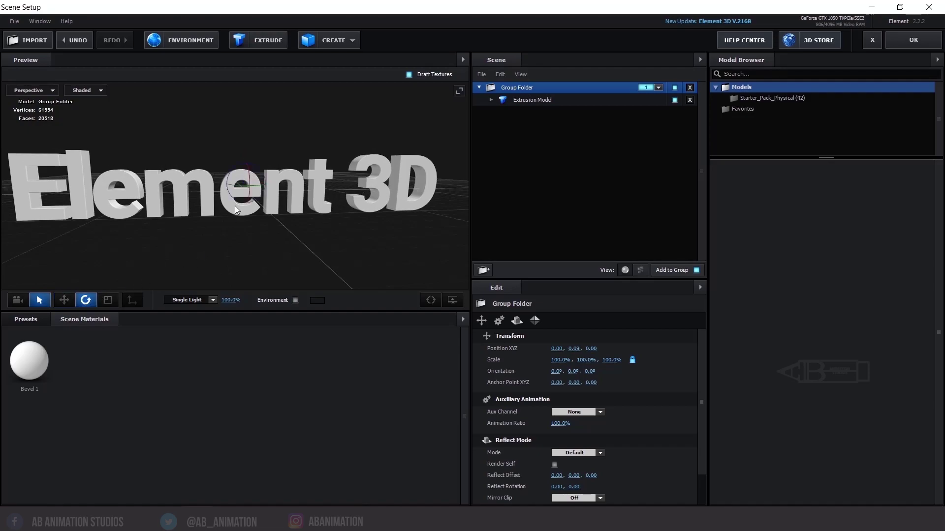
mouse_move(240, 188)
left_mouse_down()
mouse_move(260, 187)
mouse_move(228, 188)
mouse_move(245, 193)
left_mouse_up()
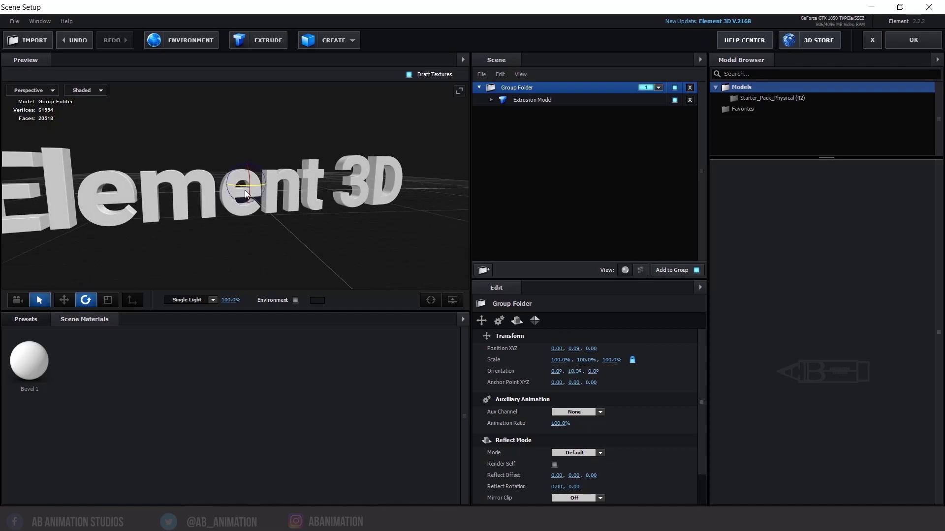
Try scaling the text group in the preview and undo the scale change
left_click(108, 301)
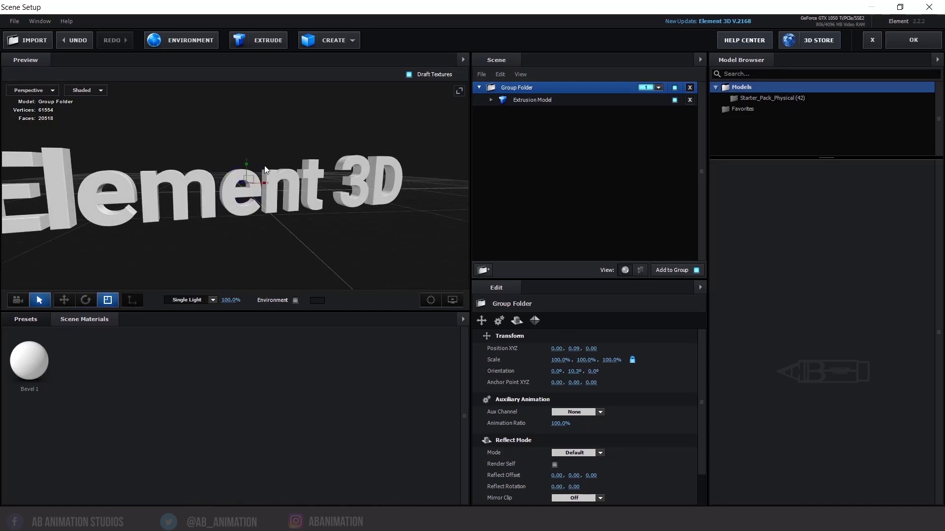
left_click_drag(246, 165, 242, 146)
left_click_drag(296, 215, 258, 214)
key("ctrl+z")
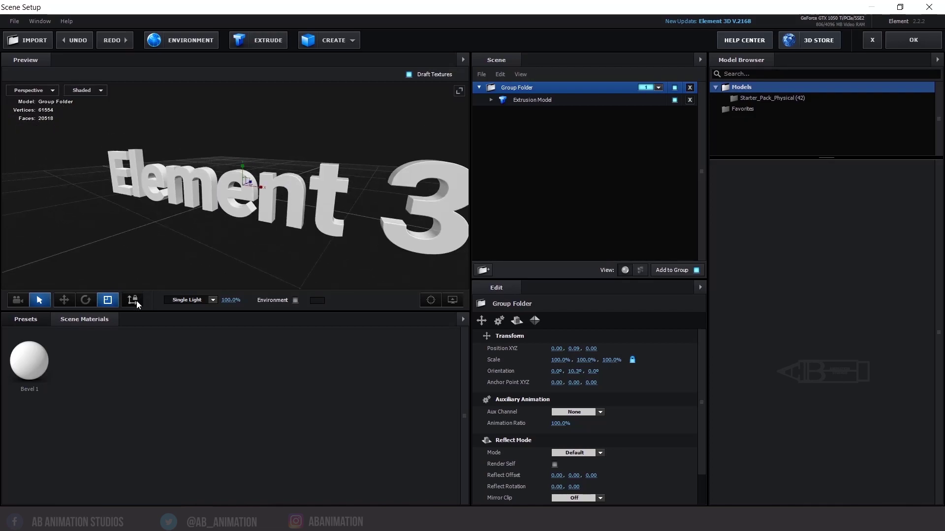
Move only the text group's anchor point to about -1.45, -0.11, 0.26, near the start of the word Element
scroll(249, 179, "up", 5)
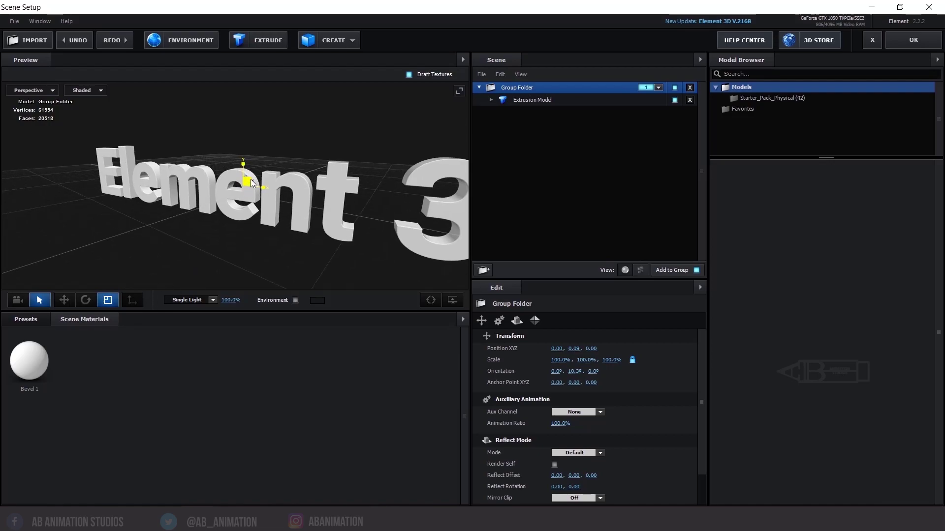
scroll(251, 178, "up", 1)
left_click(69, 299)
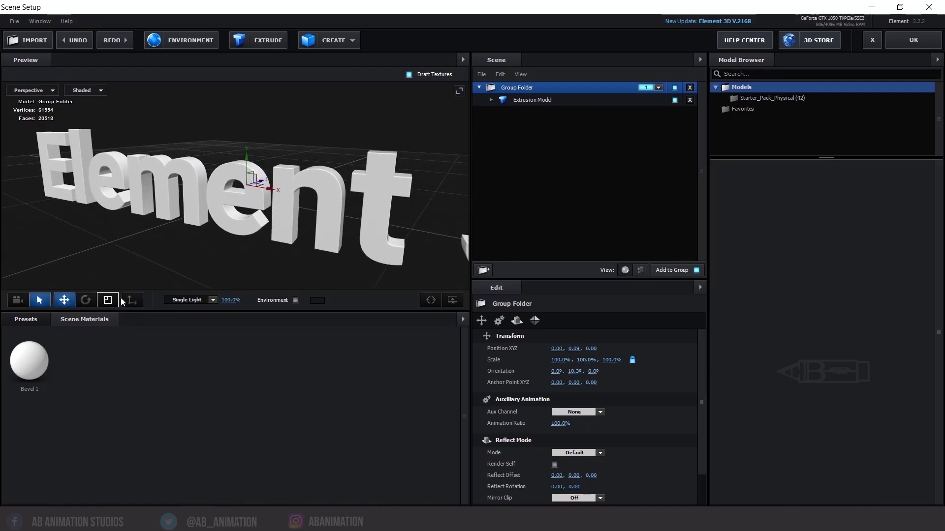
left_click(133, 301)
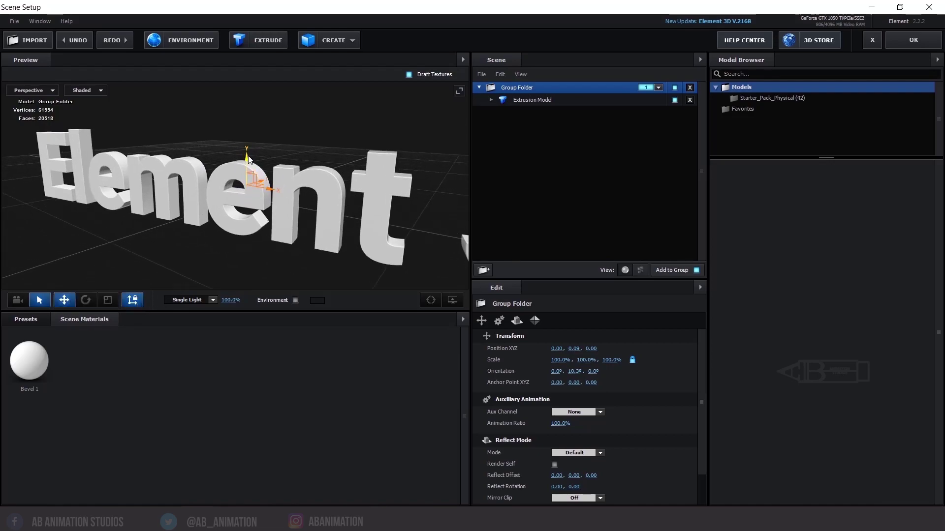
left_click_drag(248, 159, 134, 184)
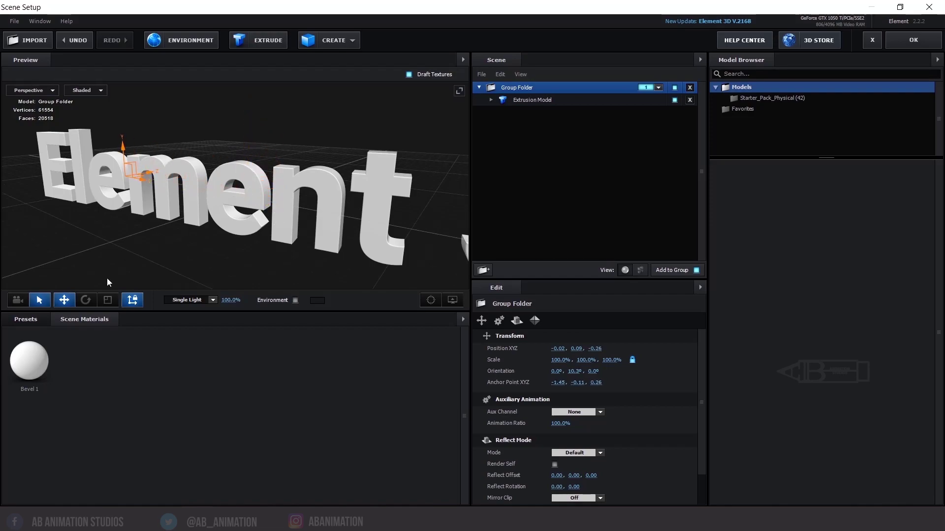
Try rotating the whole text group around its moved anchor point to about 344.7° in Y, and undo the rotation and anchor move
left_click(132, 301)
left_click(85, 299)
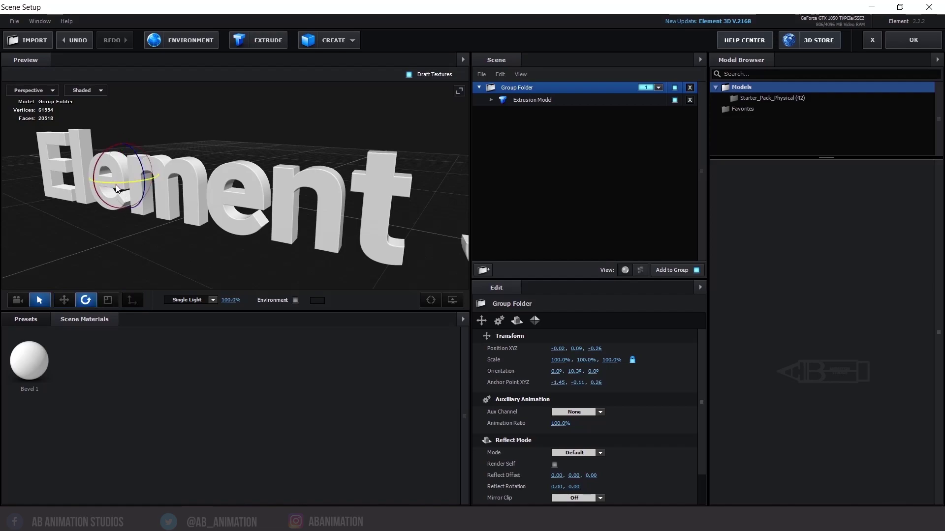
left_click_drag(115, 179, 103, 222)
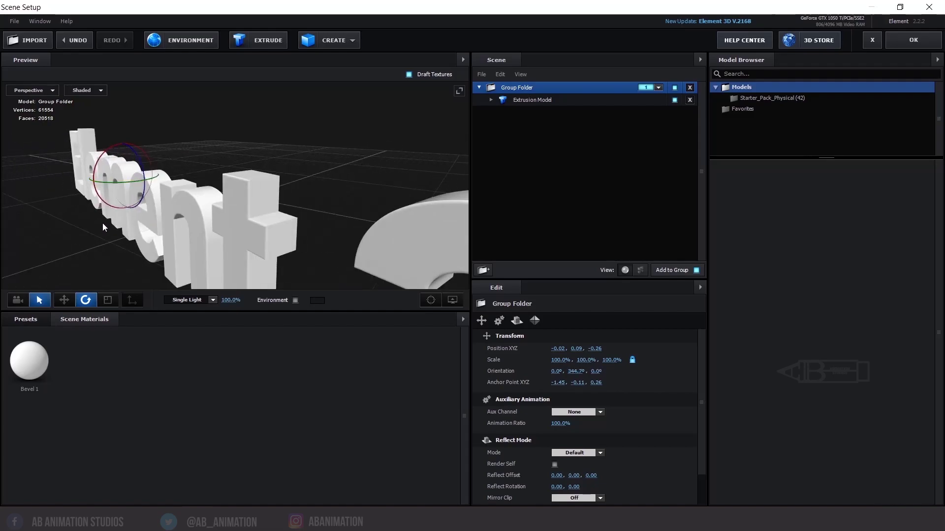
key("ctrl+z")
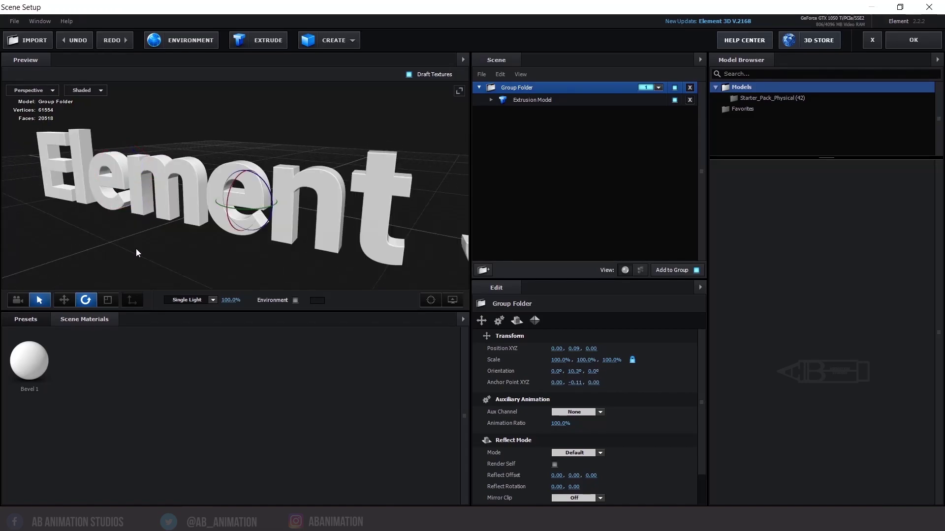
Try the Clean Blue, Dark, 360, Basic and Sun Set lighting presets on the preview, and restore Single Light
left_click(189, 299)
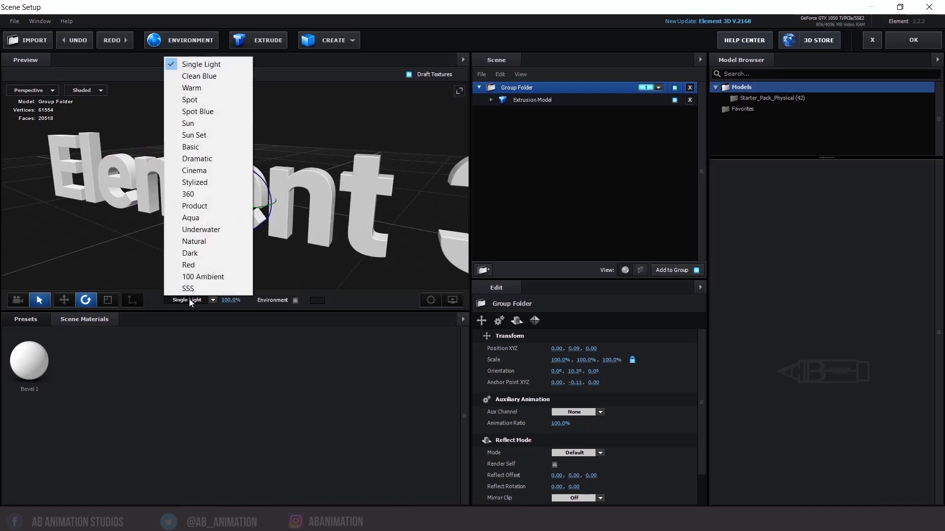
left_click(191, 78)
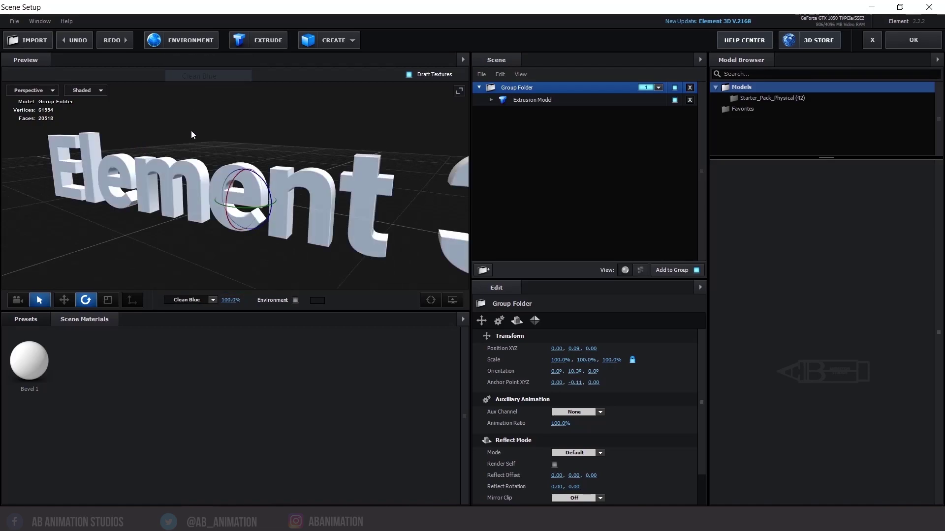
left_click(189, 299)
left_click(193, 256)
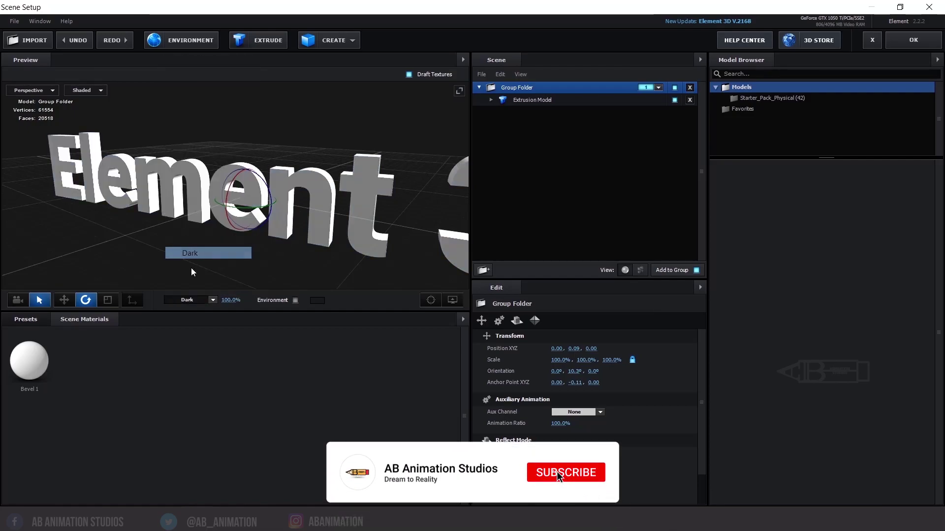
left_click(199, 301)
left_click(188, 194)
left_click(190, 300)
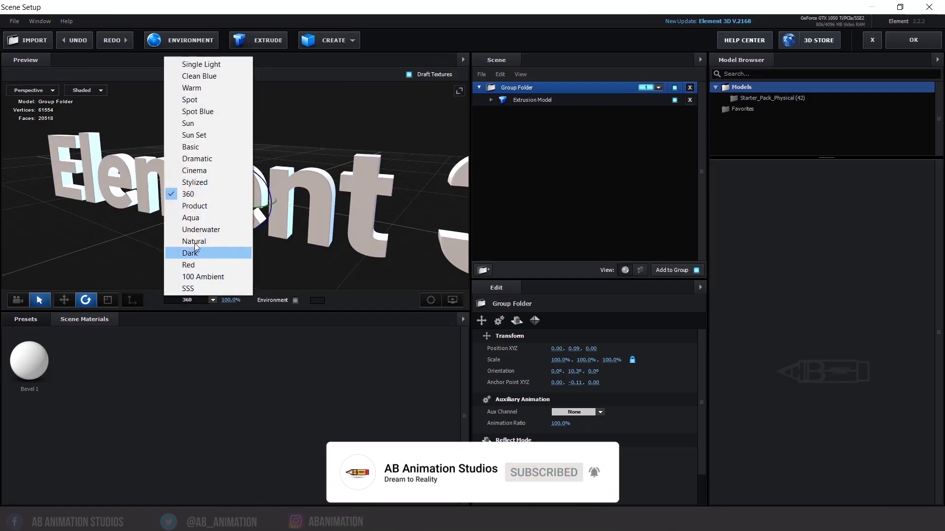
left_click(203, 146)
left_click(200, 300)
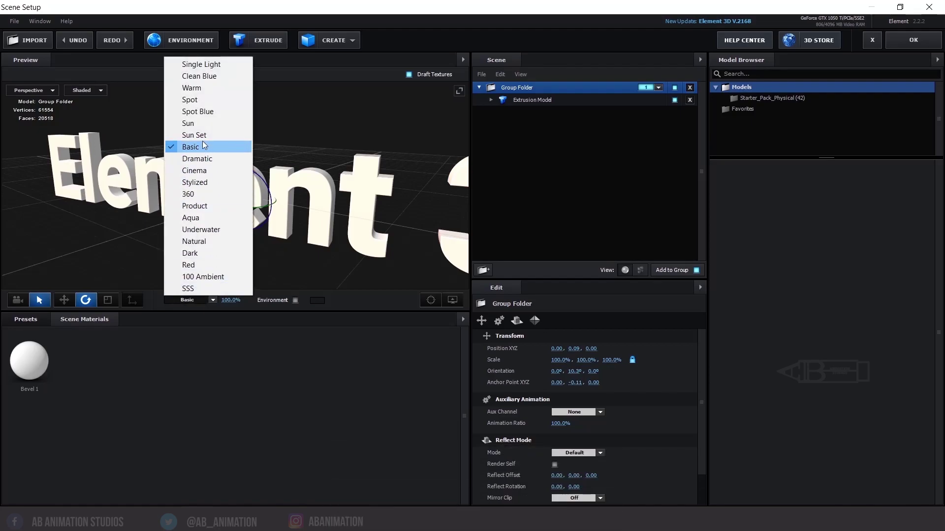
left_click(202, 136)
left_click(197, 300)
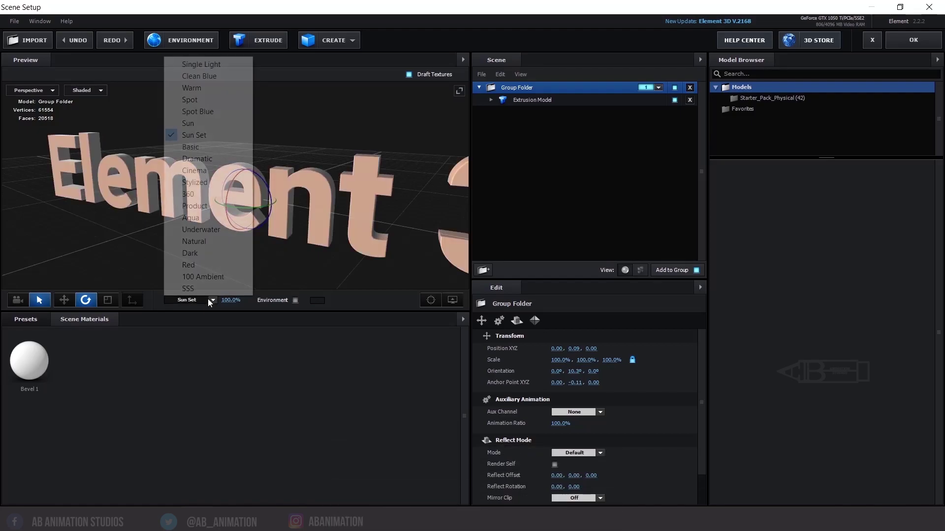
left_click(186, 68)
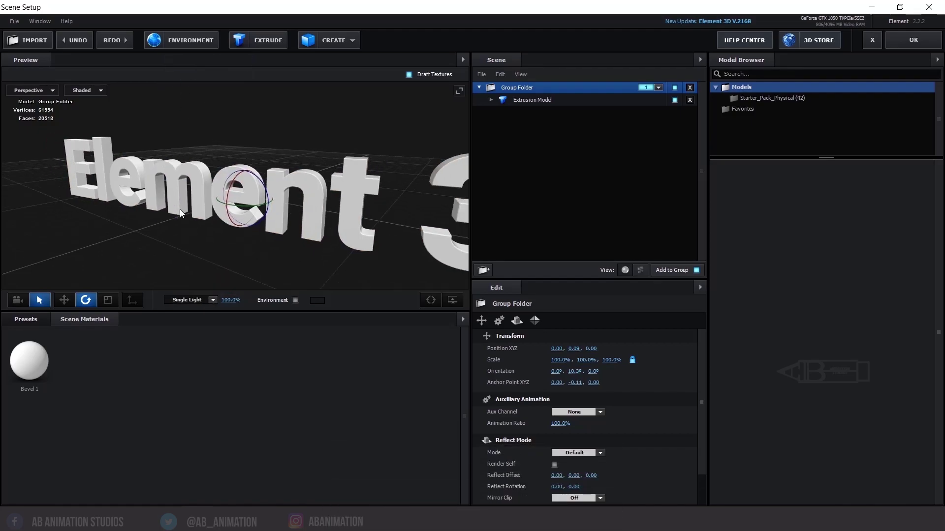
Try raising the preview light's brightness to about 196% and reset it to 100%
left_click_drag(222, 299, 221, 299)
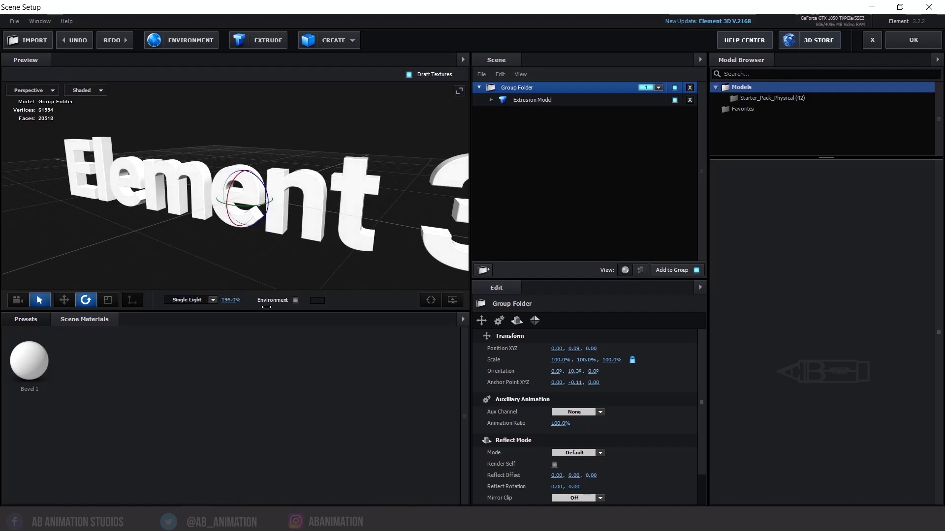
left_click(229, 298)
type("100")
key("Return")
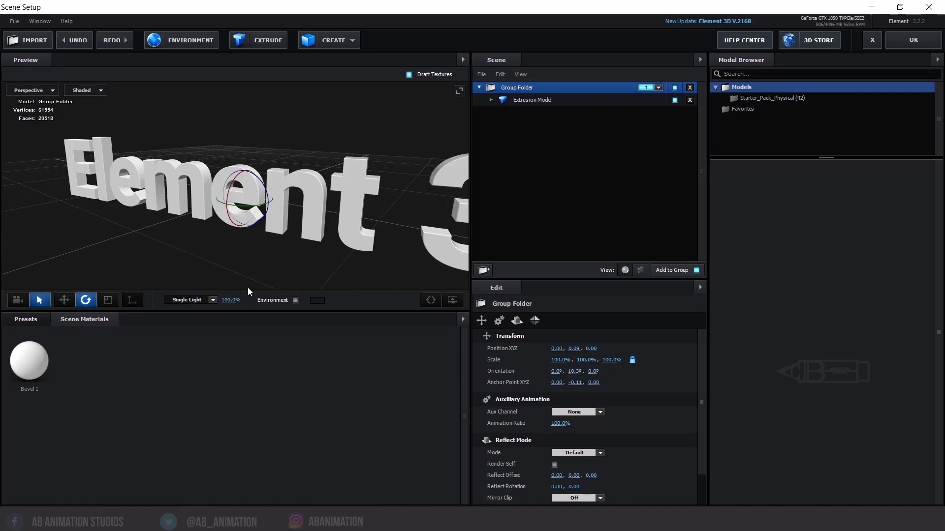
Inspect the environment texture settings and the environment background behind the text, leaving the background hidden
left_click(295, 300)
left_click(295, 300)
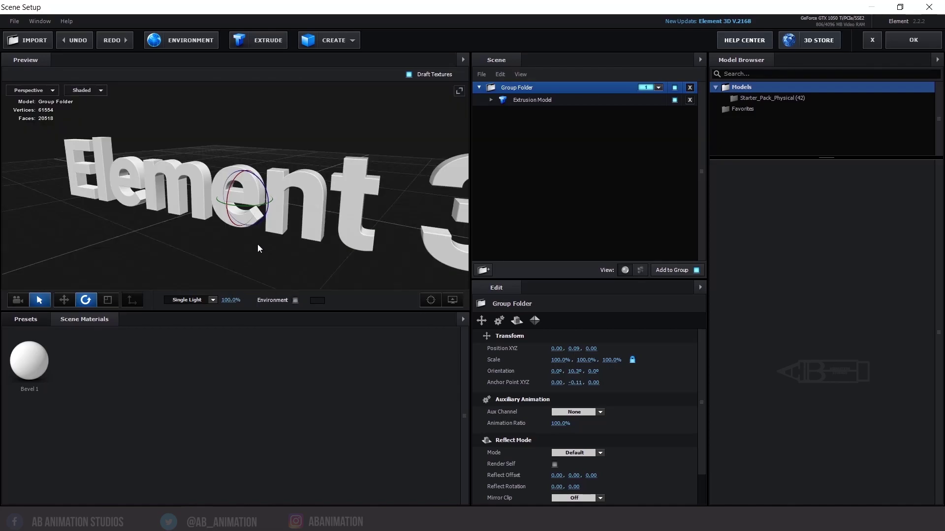
left_click(174, 39)
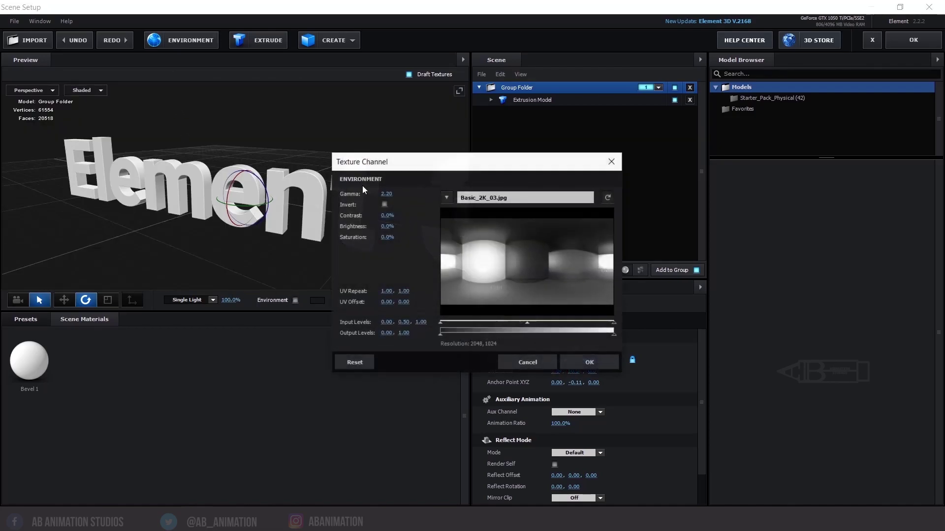
left_click(611, 161)
left_click(296, 300)
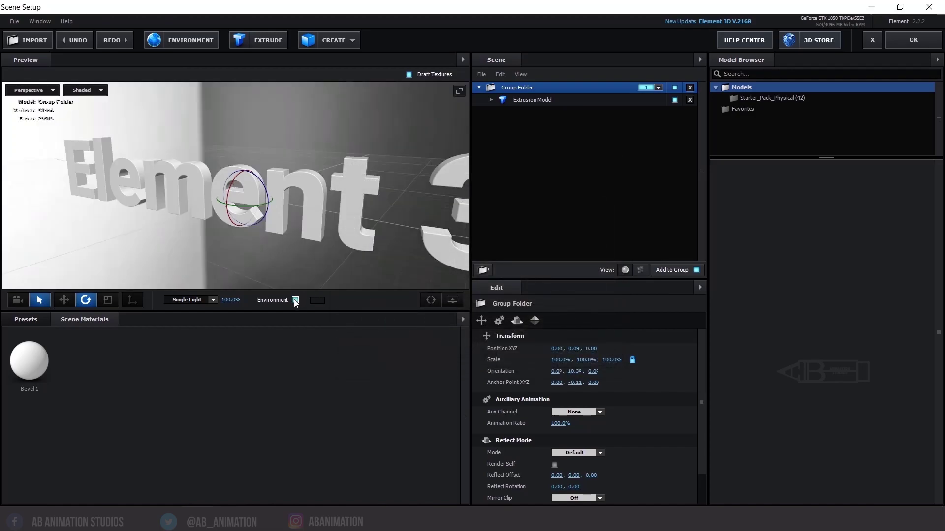
left_click_drag(300, 191, 327, 187)
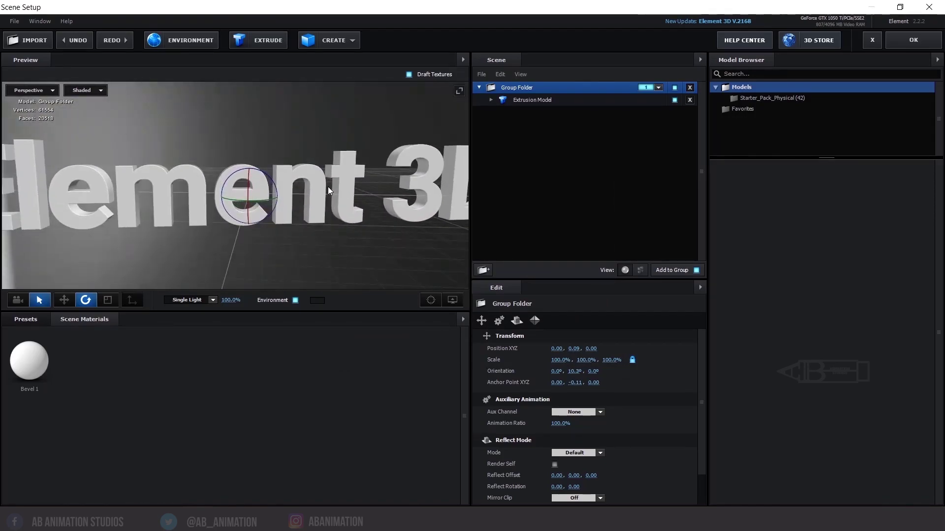
left_click(298, 300)
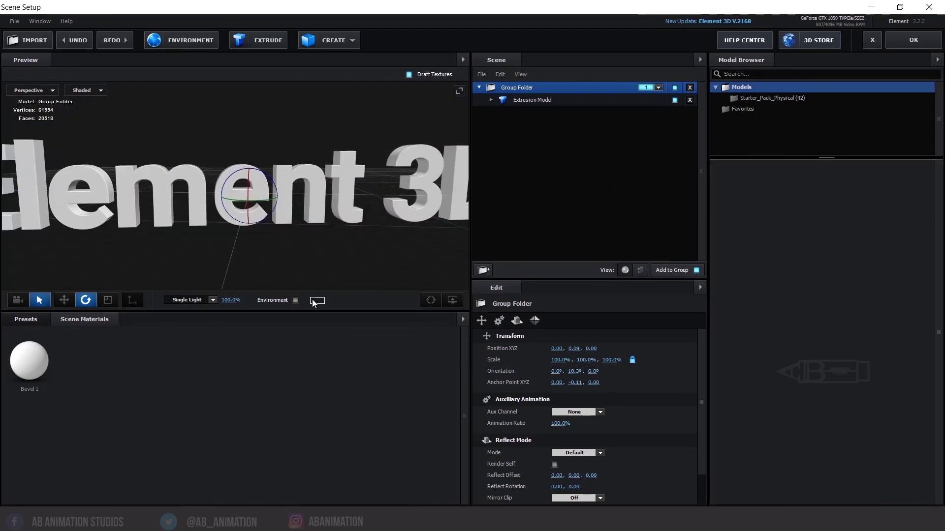
Try a pink preview background colour, D49494, and cancel the change
left_click(312, 300)
left_click(268, 277)
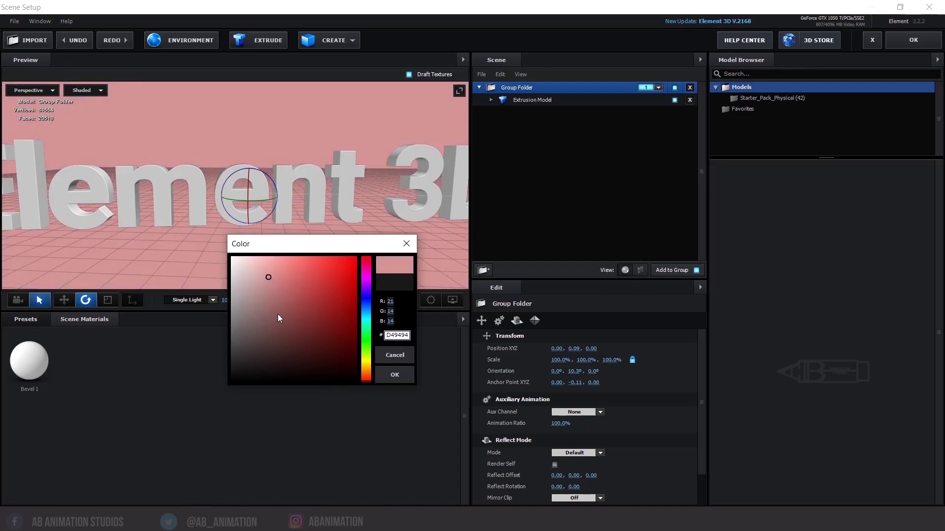
left_click(393, 355)
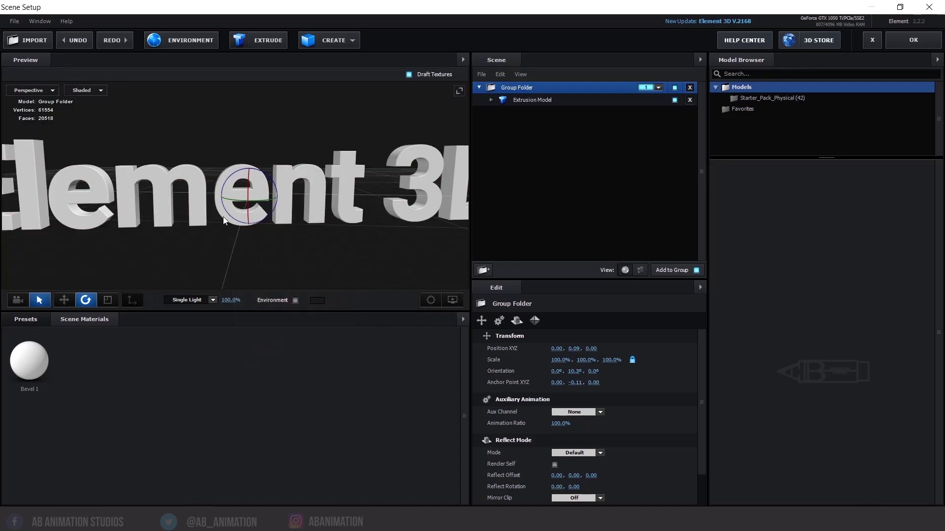
Reset the preview camera, examine the text up close and from the side, and reset the camera again
left_click(426, 302)
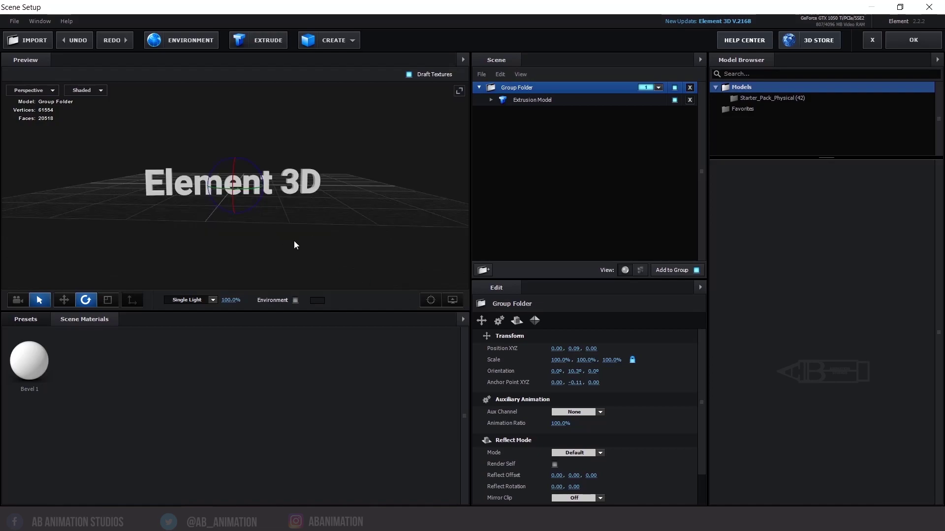
left_click_drag(208, 178, 189, 181)
scroll(189, 178, "up", 5)
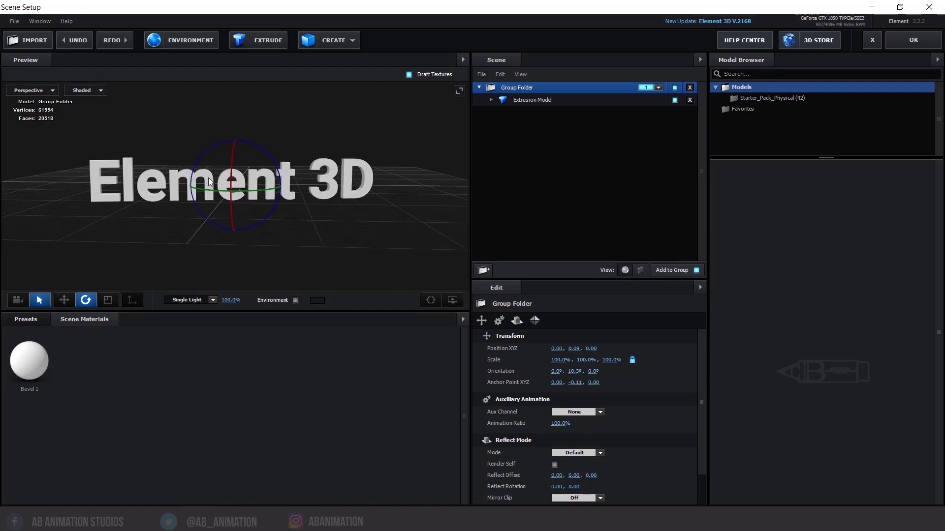
scroll(214, 183, "up", 10)
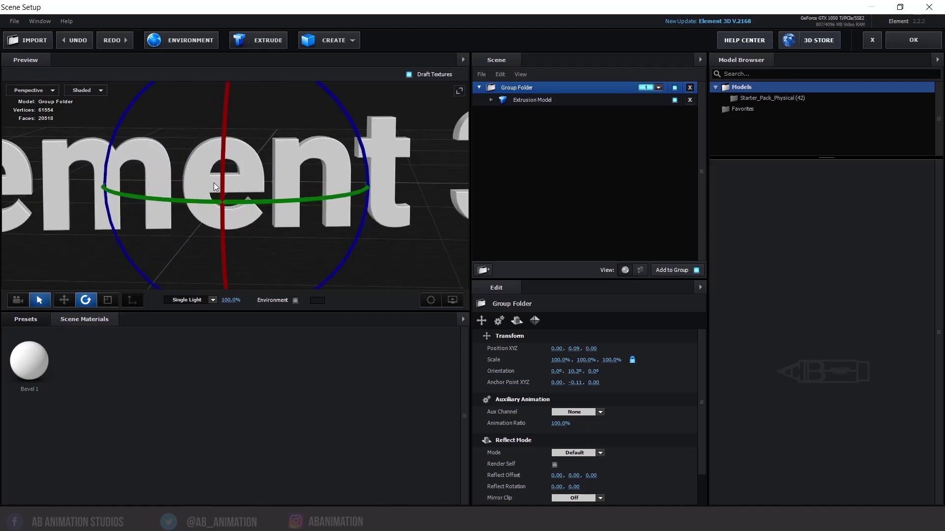
scroll(214, 182, "down", 10)
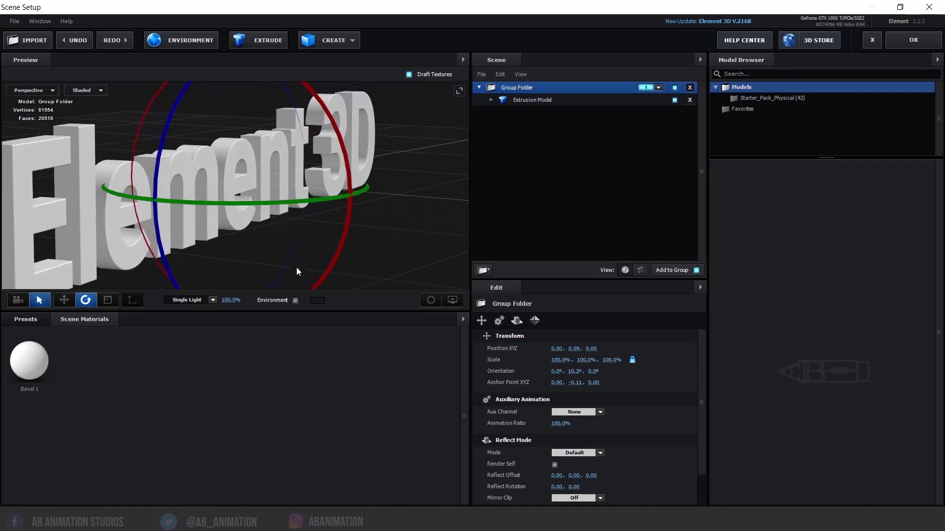
left_click(429, 301)
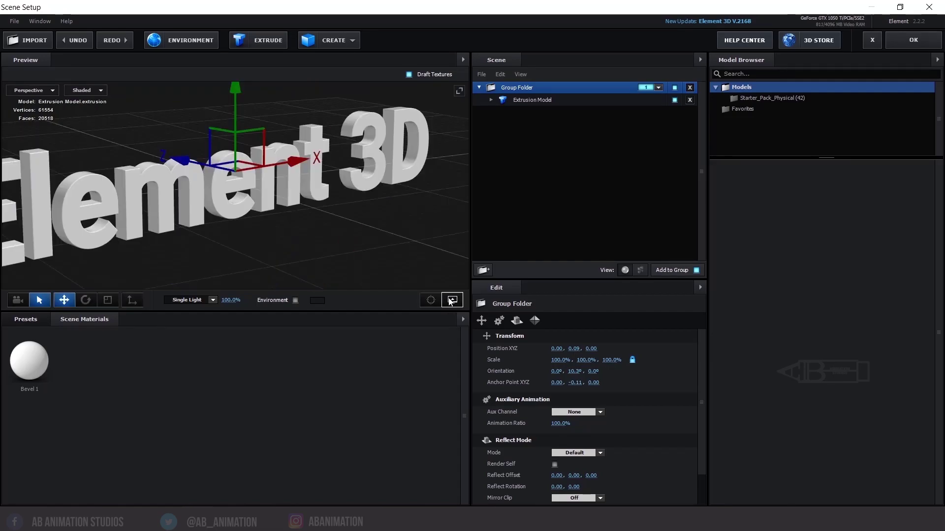
Toggle Show AO and Show Info in the preview's view options to compare them, leaving AO off and info on
left_click(451, 301)
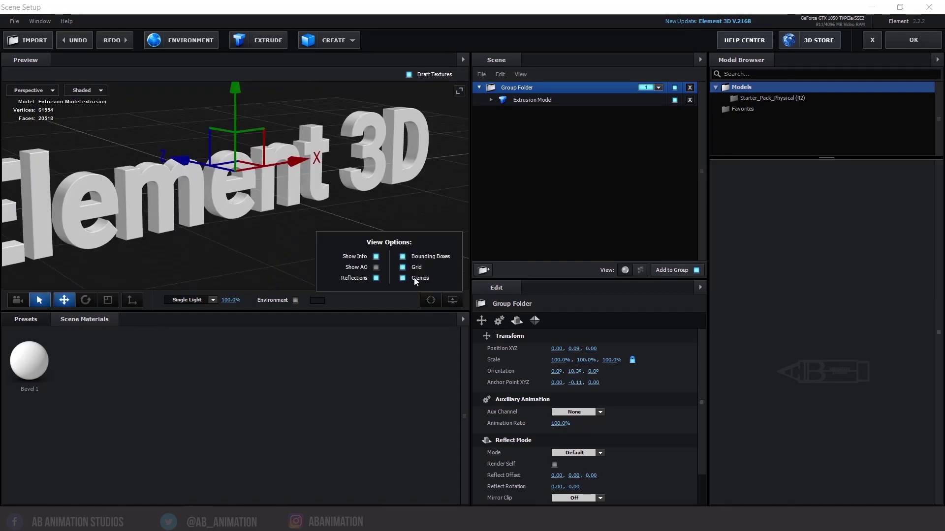
left_click(376, 268)
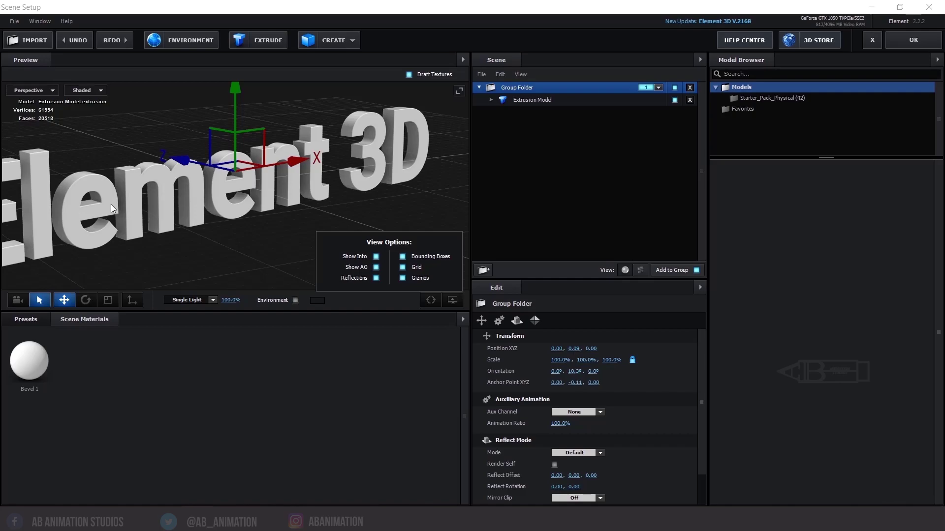
left_click(377, 267)
left_click(376, 257)
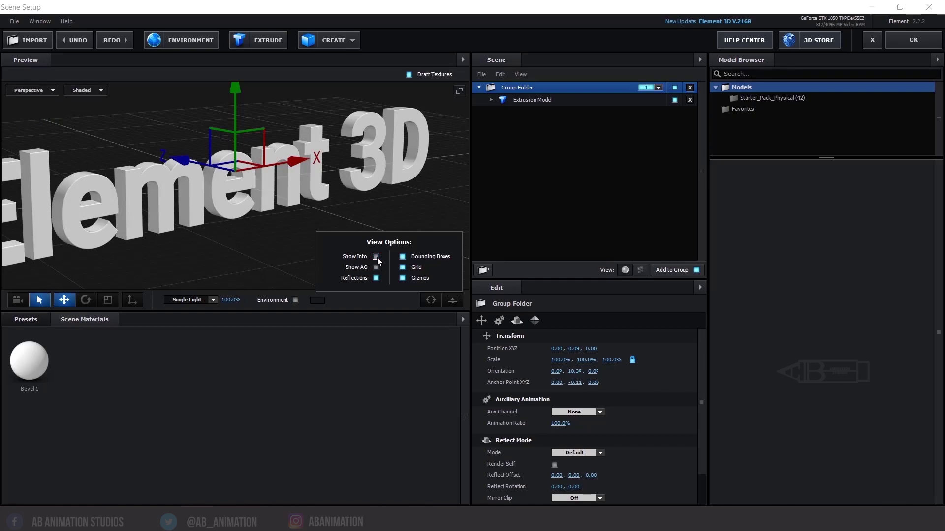
left_click(377, 257)
left_click(377, 257)
left_click(377, 256)
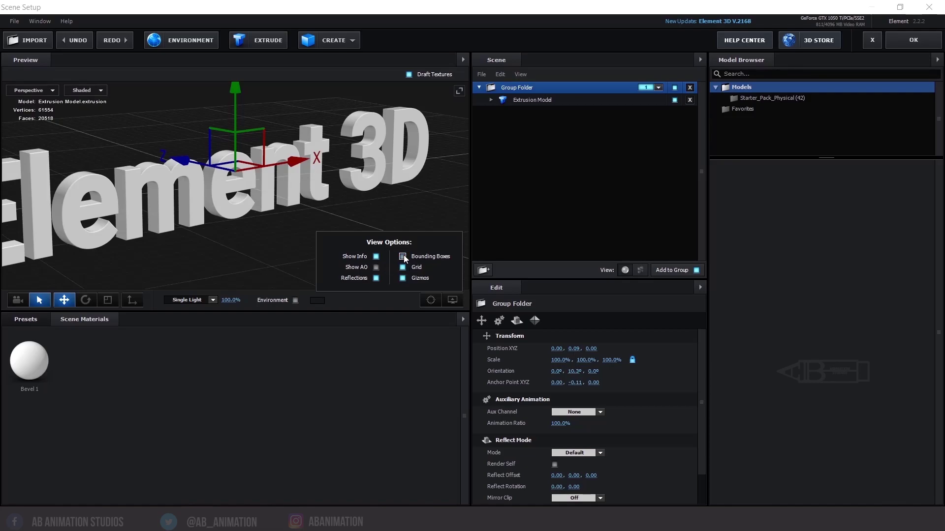
Toggle the gizmos and the grid in the preview's view options to see their effect, leaving the gizmos on
scroll(204, 185, "down", 3)
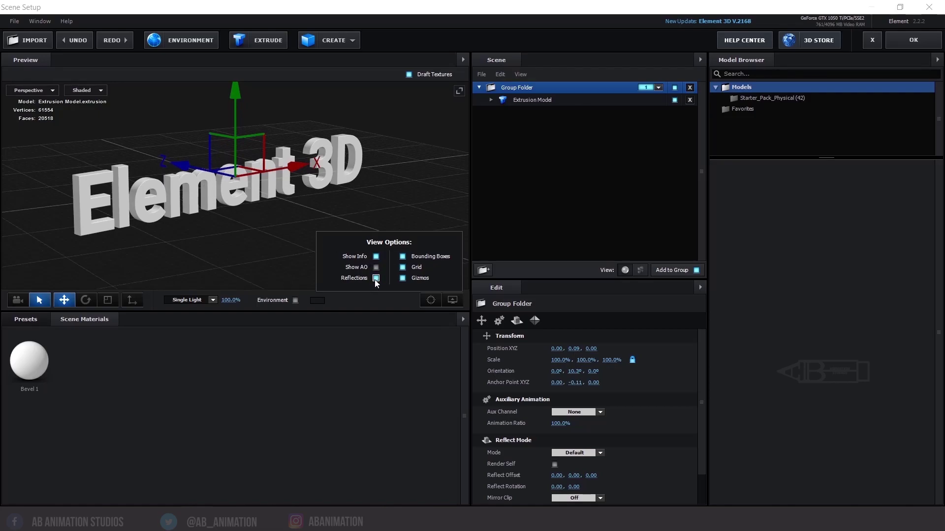
left_click(403, 278)
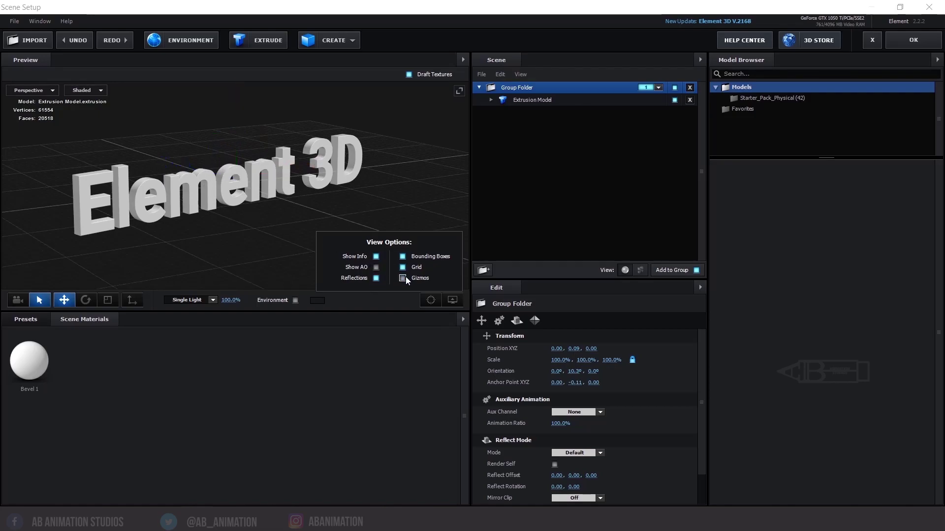
left_click(405, 278)
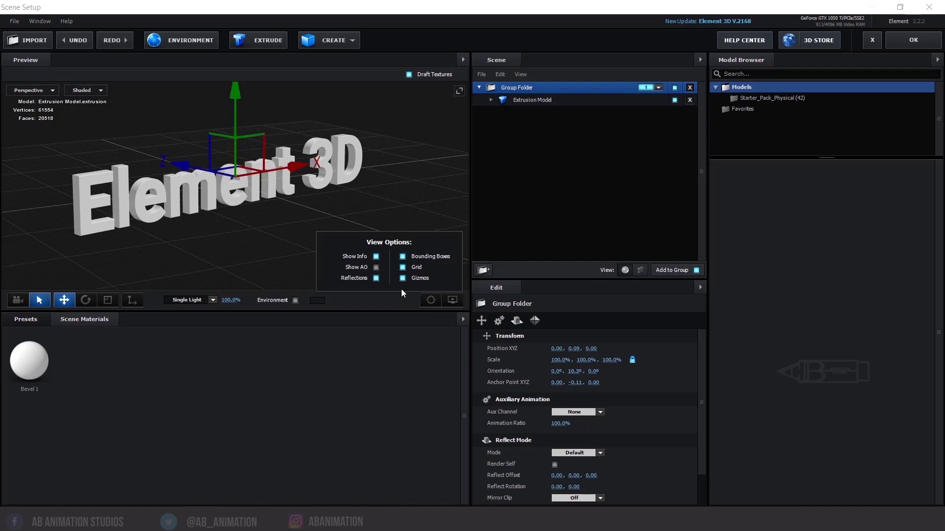
left_click(403, 268)
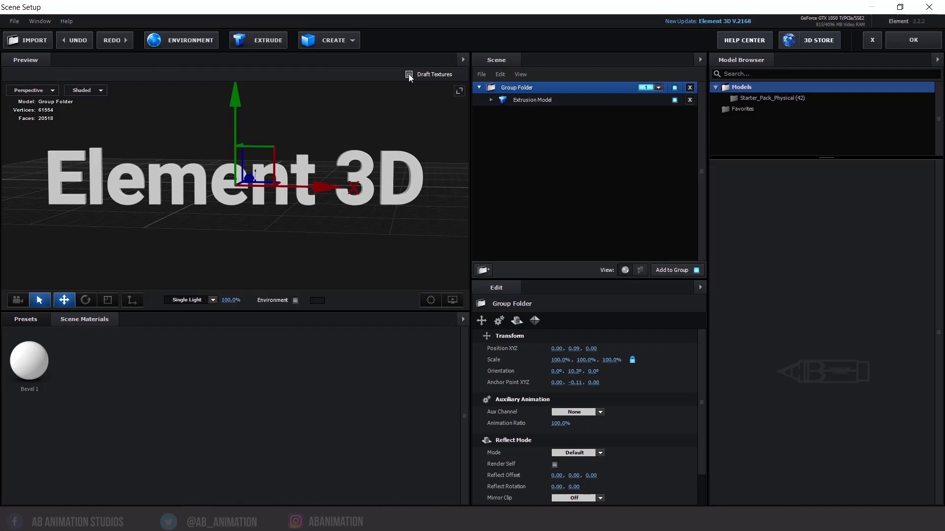
Re-enable Draft Textures and examine the text from an angle in a maximized preview, restoring the normal layout
left_click(408, 74)
left_click(458, 91)
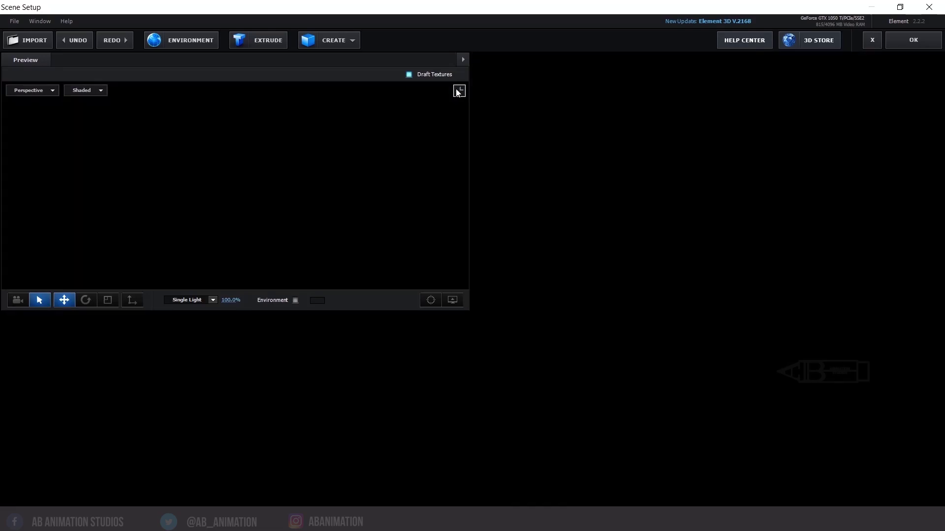
left_click_drag(818, 238, 881, 169)
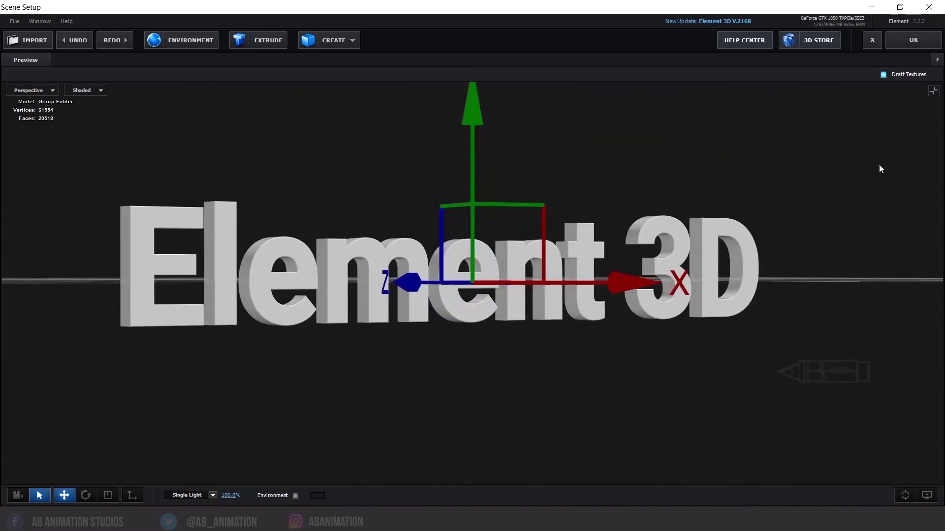
left_click(933, 91)
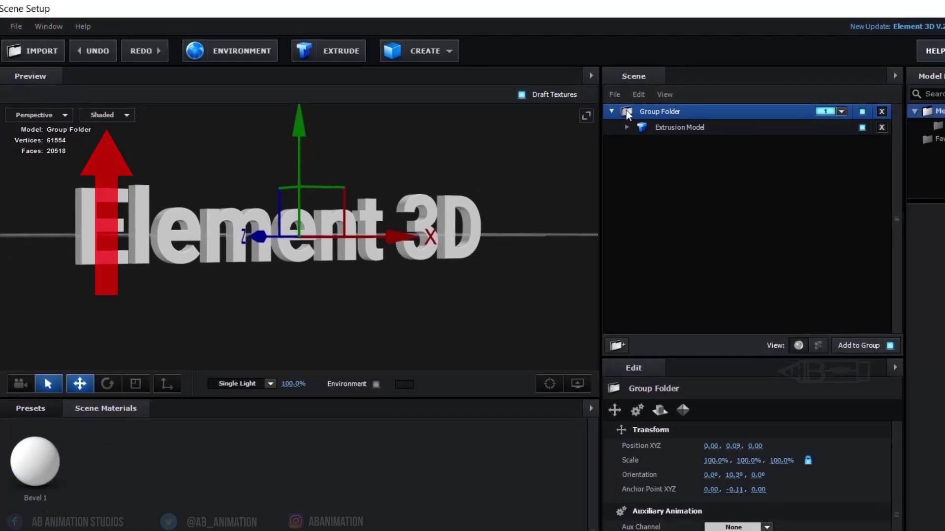
Look through the scene list's commands for removing, resetting, duplicating, renaming, expanding and collapsing objects
left_click(600, 88)
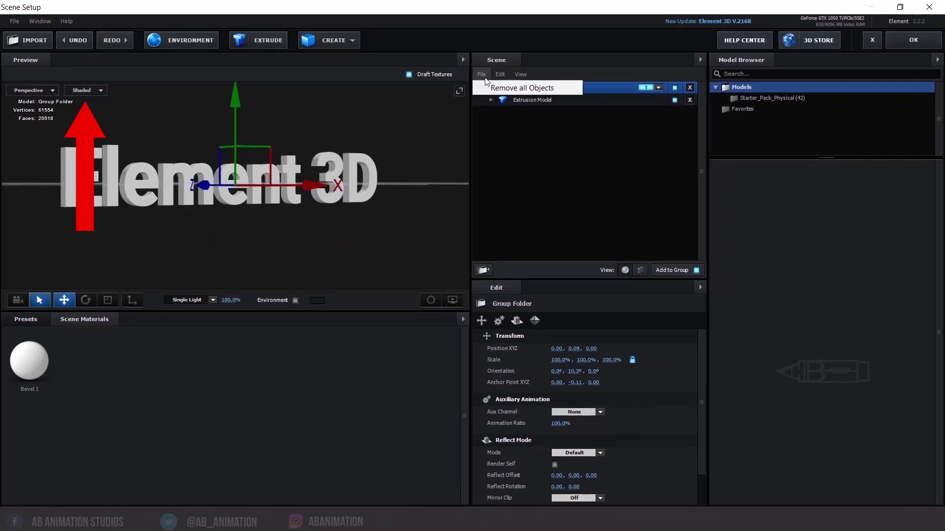
left_click(501, 75)
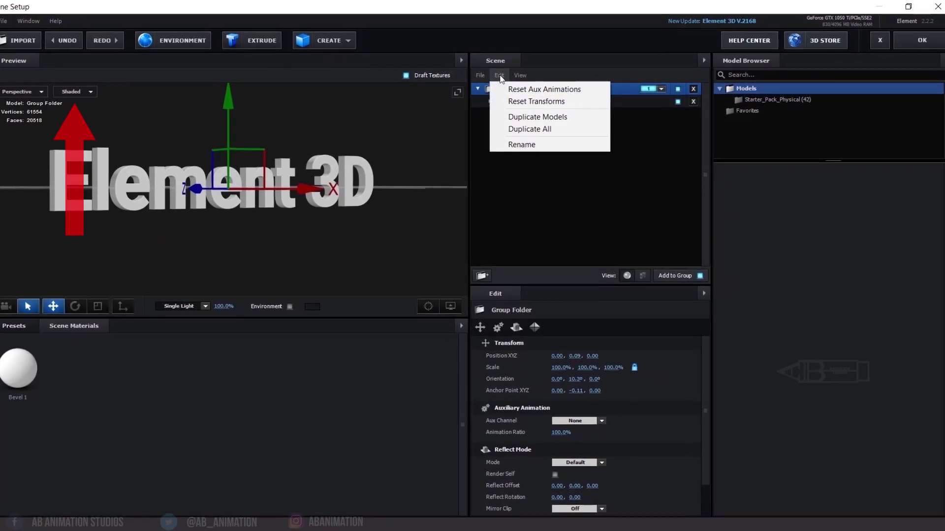
left_click(517, 78)
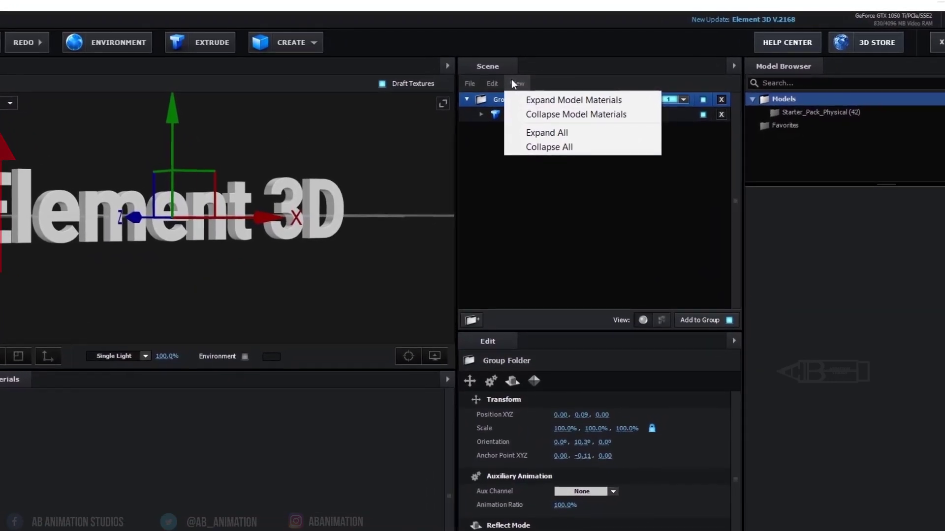
left_click(474, 169)
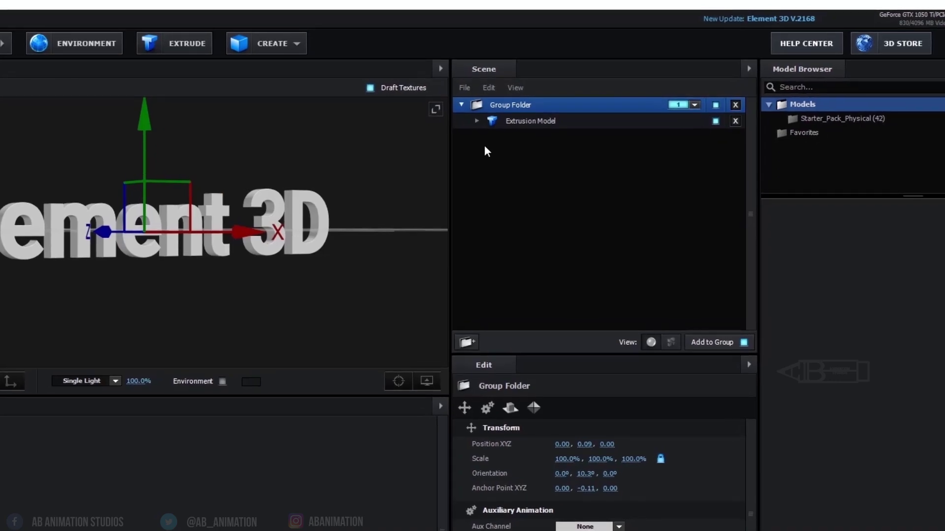
Expand the extruded text to inspect its Bevel 1 material and Extrusion Model settings, collapse it and select the Group Folder
left_click(476, 121)
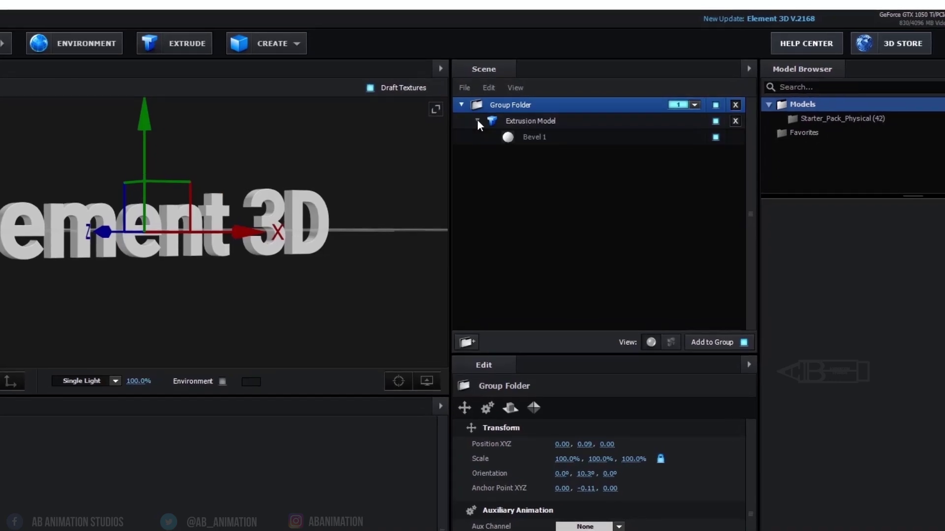
left_click(519, 138)
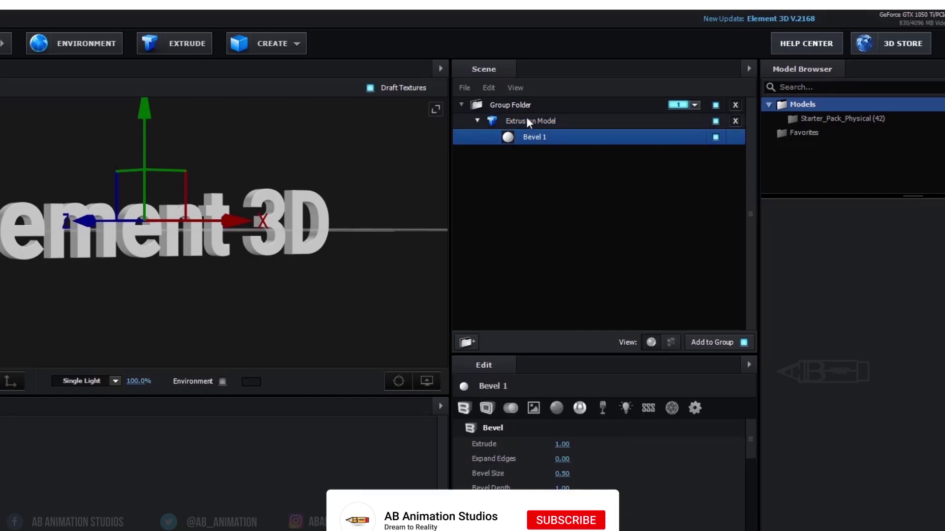
left_click(526, 118)
left_click(477, 121)
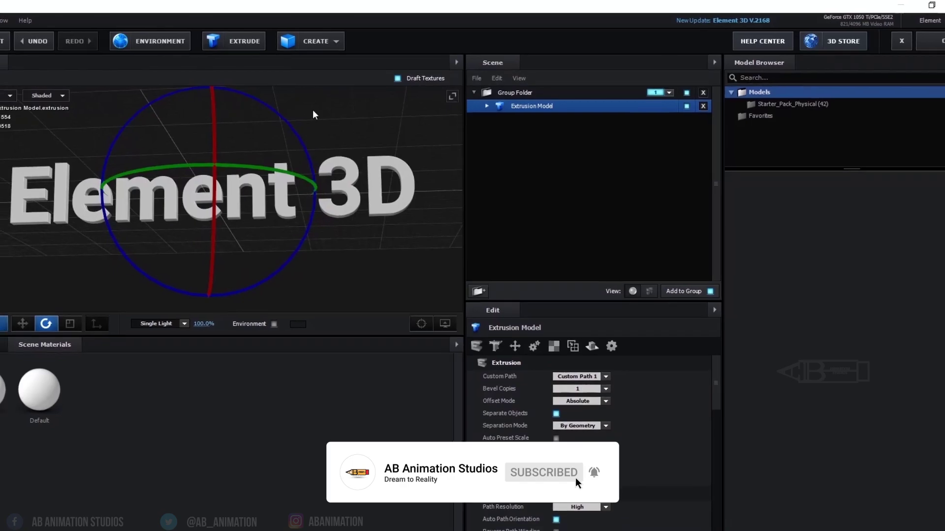
left_click(513, 94)
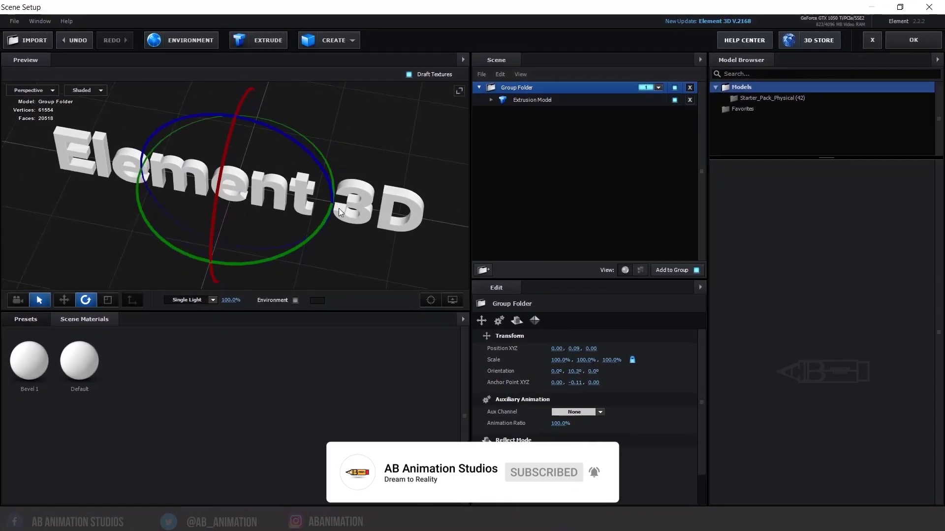
Create a box model in the group and stretch it along X to about 357% scale
left_click(315, 45)
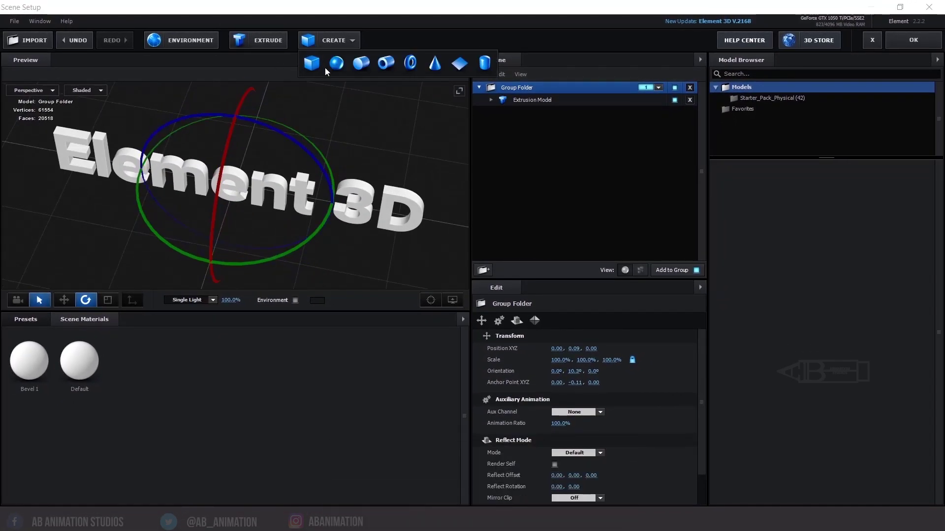
left_click(325, 67)
left_click_drag(313, 158, 325, 123)
left_click(108, 300)
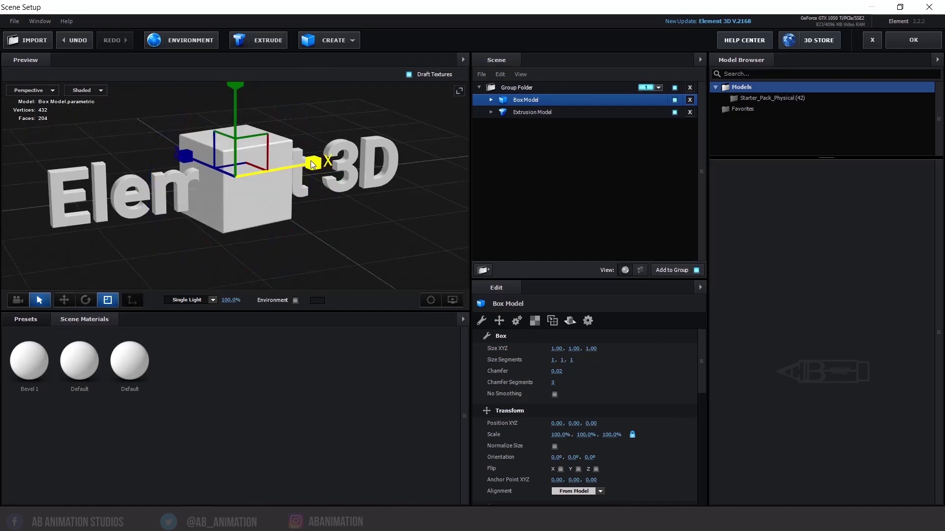
left_click_drag(312, 163, 419, 157)
left_click_drag(192, 131, 214, 162)
Lower the box to Y about -0.82 beneath the text, and raise both together until the box is at Y about 0.39
key("w")
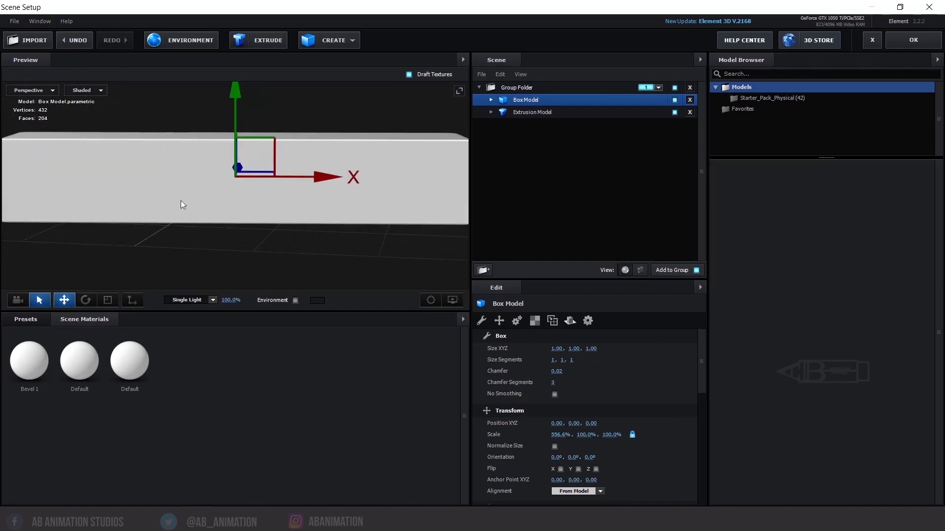
left_click_drag(238, 147, 177, 201)
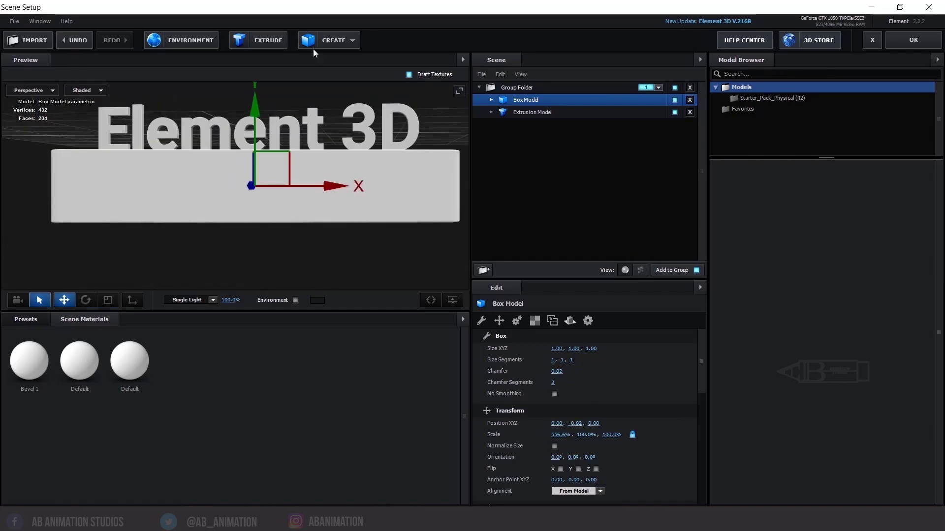
left_click_drag(313, 49, 294, 68)
left_click(278, 217)
left_click(277, 190, "shift")
left_click(252, 246)
left_click_drag(295, 163, 275, 112)
Create a sphere model and move it onto the start of the text at about X -2.34, Y 1.22
left_click(329, 41)
left_click(339, 67)
left_click_drag(339, 149, 196, 170)
left_click(107, 300)
left_click(131, 183)
key("ctrl+z")
left_click_drag(201, 99, 277, 205)
Set the sphere's scale to 50% on all axes
left_click(560, 413)
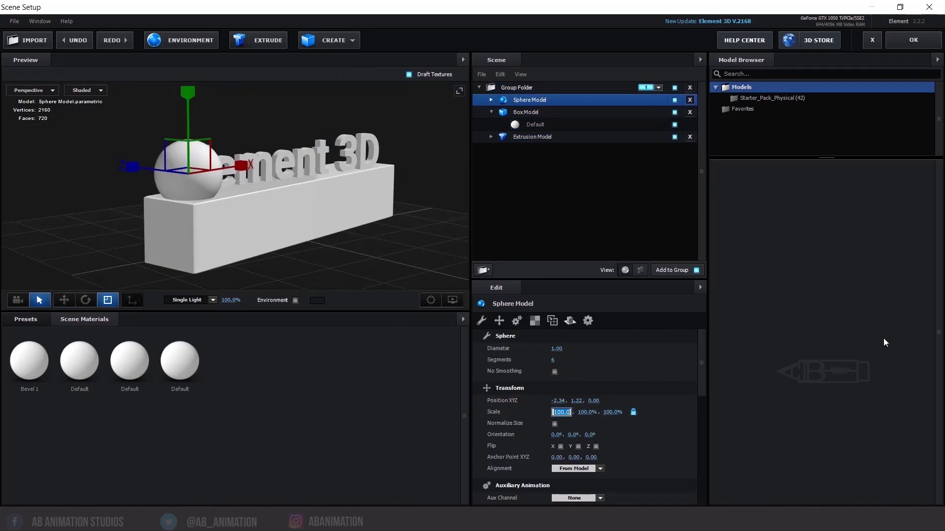
type("50")
key("Tab")
key("Tab")
key("Tab")
scroll(236, 187, "up", 5)
Move the sphere onto the box's upper front corner beside the start of the text
left_click(64, 300)
left_click_drag(147, 94, 146, 110)
left_click_drag(107, 177, 131, 180)
left_click_drag(218, 183, 193, 187)
left_click_drag(94, 188, 102, 189)
left_click_drag(150, 120, 151, 135)
left_click_drag(266, 212, 268, 260)
left_click(211, 212)
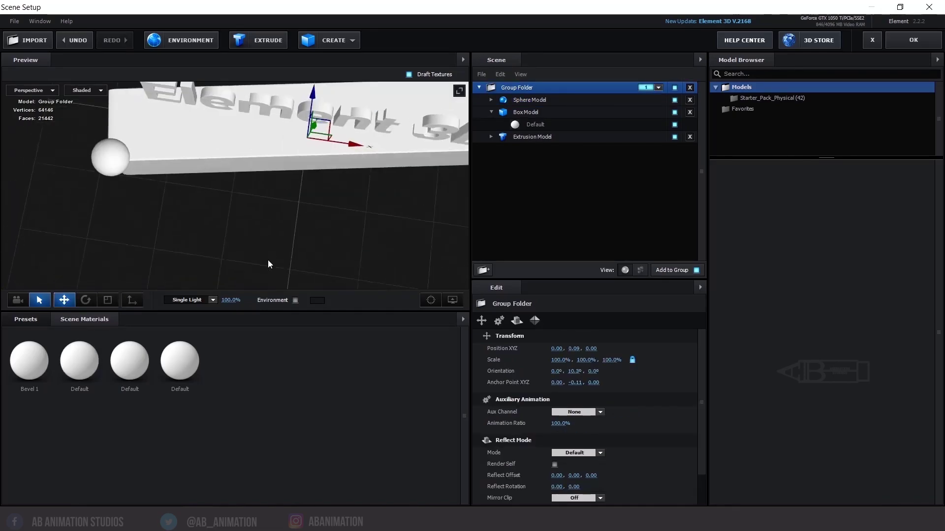
left_click_drag(305, 187, 212, 246)
Duplicate the sphere and move the copy to the corner at the opposite end of the box
left_click(20, 231)
left_click_drag(69, 228, 82, 228)
key("ctrl+z")
left_click_drag(212, 256, 265, 218)
key("ctrl+d")
left_click_drag(96, 166, 514, 241)
left_click_drag(452, 199, 450, 164)
left_click_drag(310, 268, 365, 220)
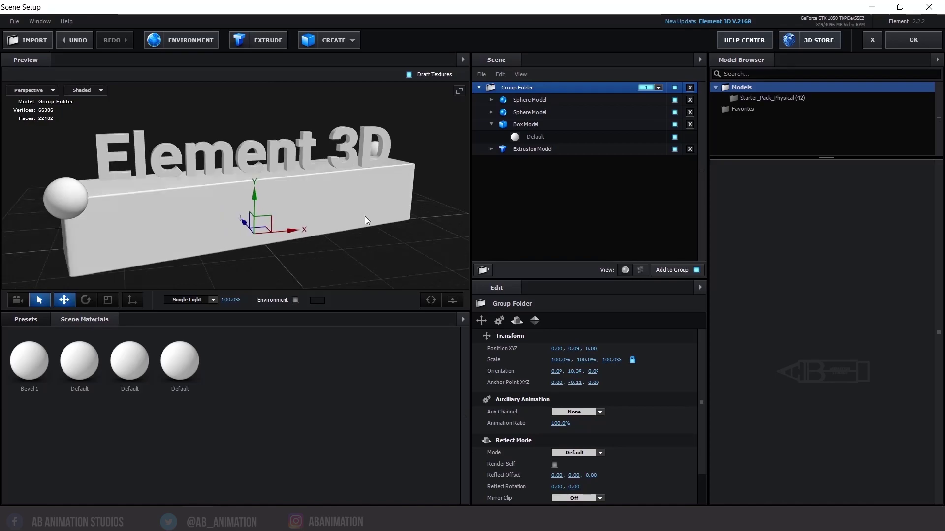
left_click(540, 101)
left_click_drag(401, 175, 381, 206)
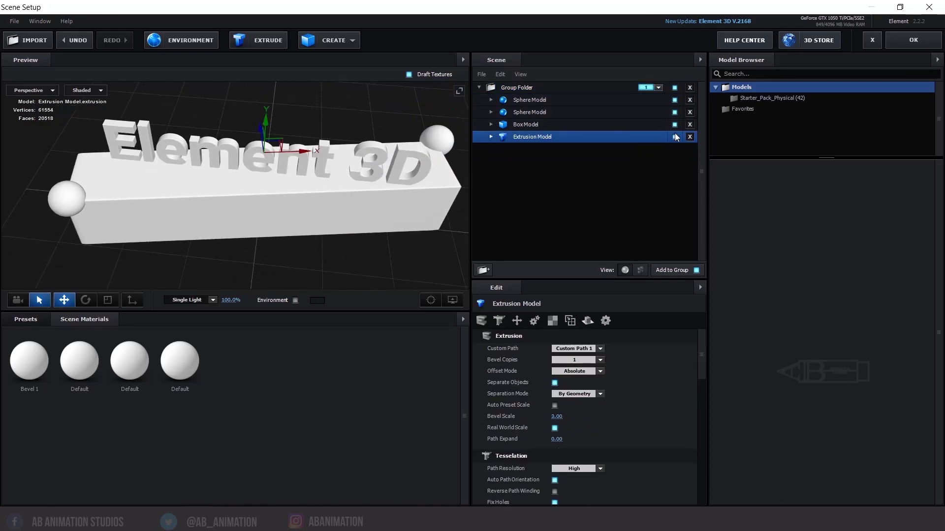
Toggle the extruded text's visibility off and on, try deleting its model and undo the deletion
left_click(674, 136)
left_click(674, 136)
left_click(674, 137)
left_click(674, 136)
left_click(689, 137)
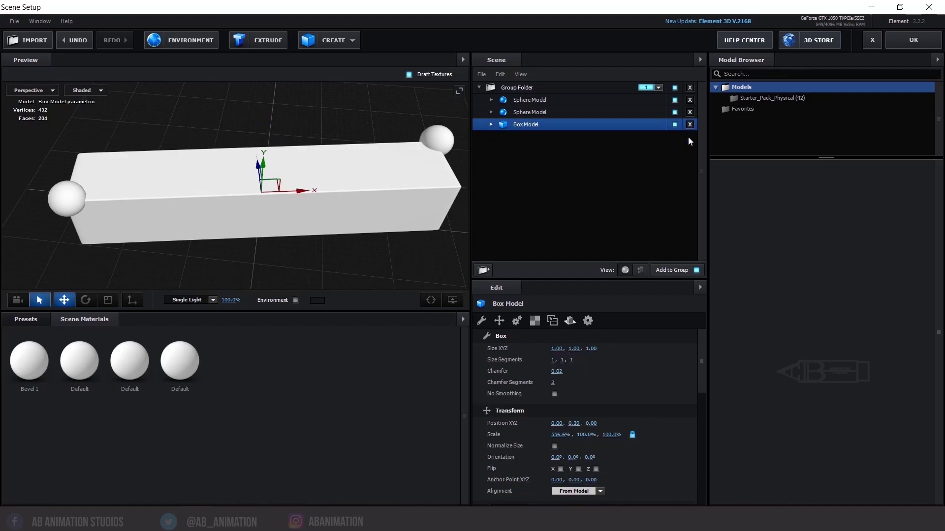
key("ctrl+z")
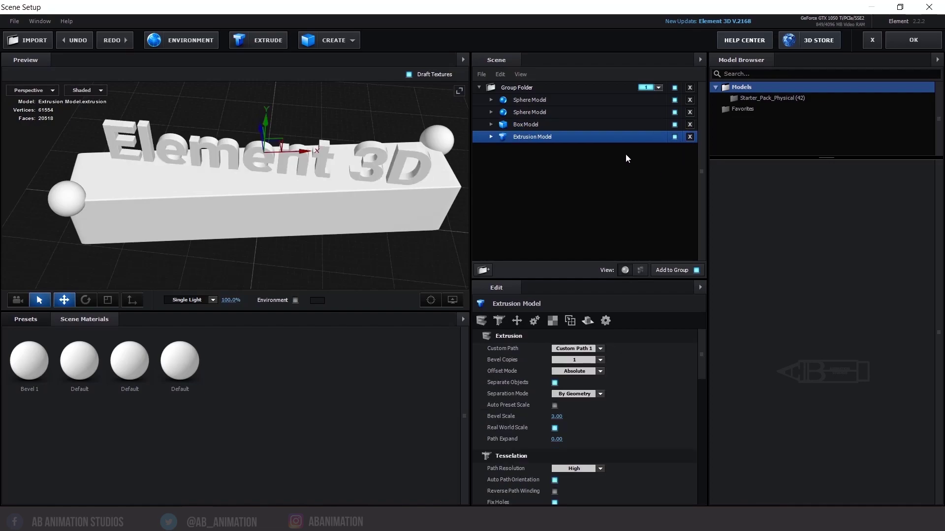
Add a second, empty group folder to the scene and remove it again
left_click(511, 87)
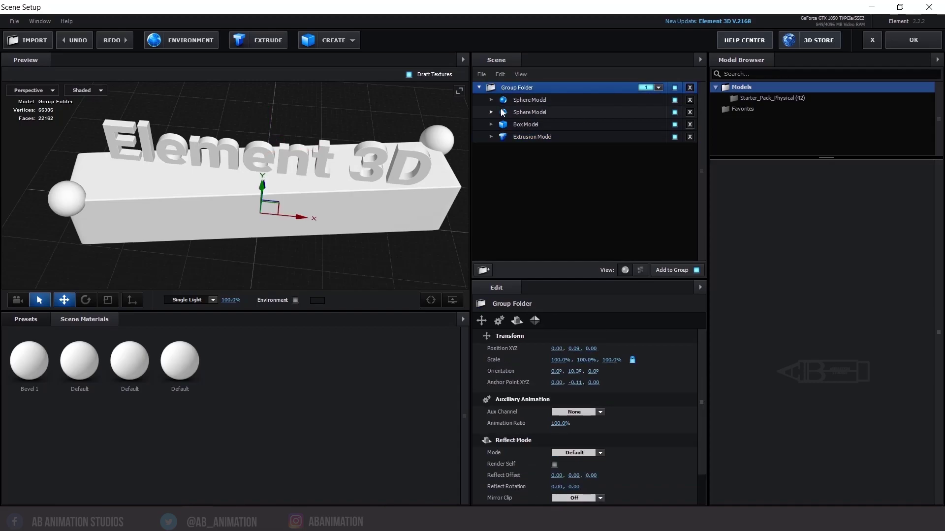
left_click(482, 270)
left_click(648, 149)
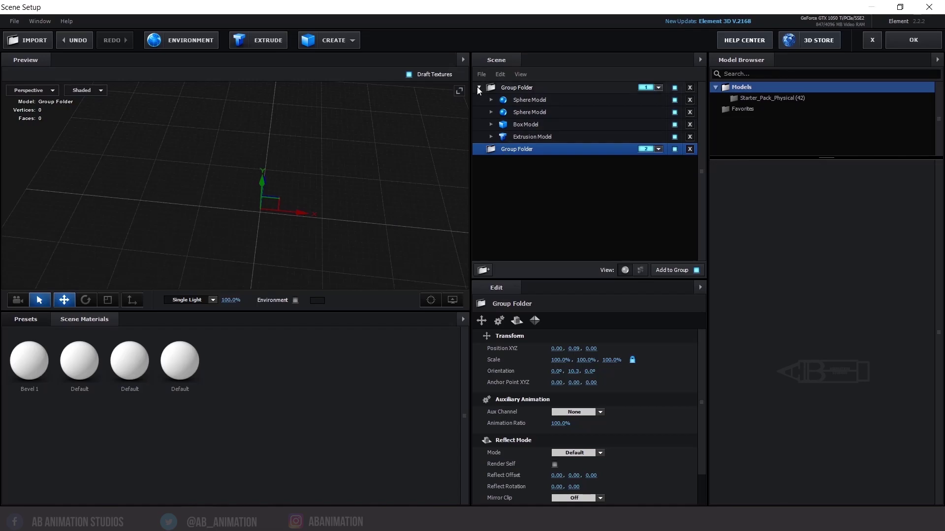
left_click(689, 150)
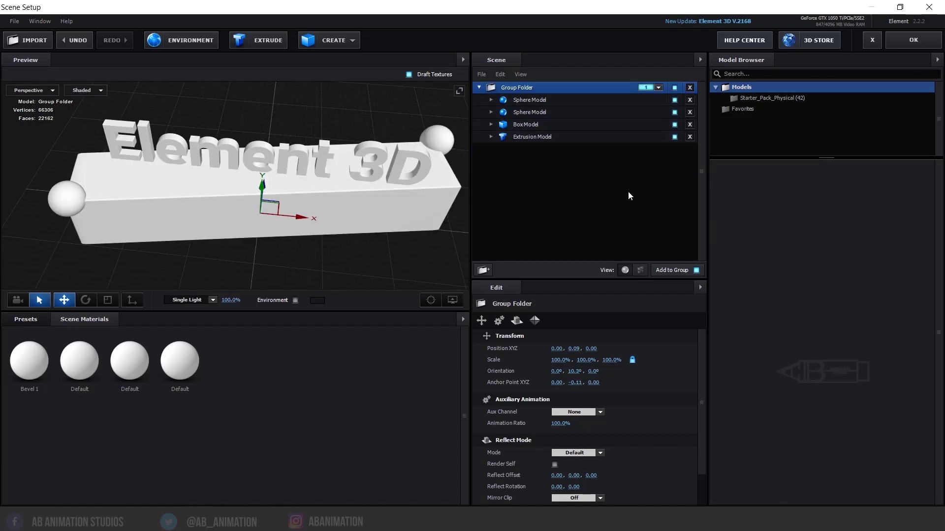
Switch the scene list to its object view and back to the material view, and examine the models in the preview
left_click(640, 272)
left_click(625, 271)
left_click_drag(264, 164, 232, 177)
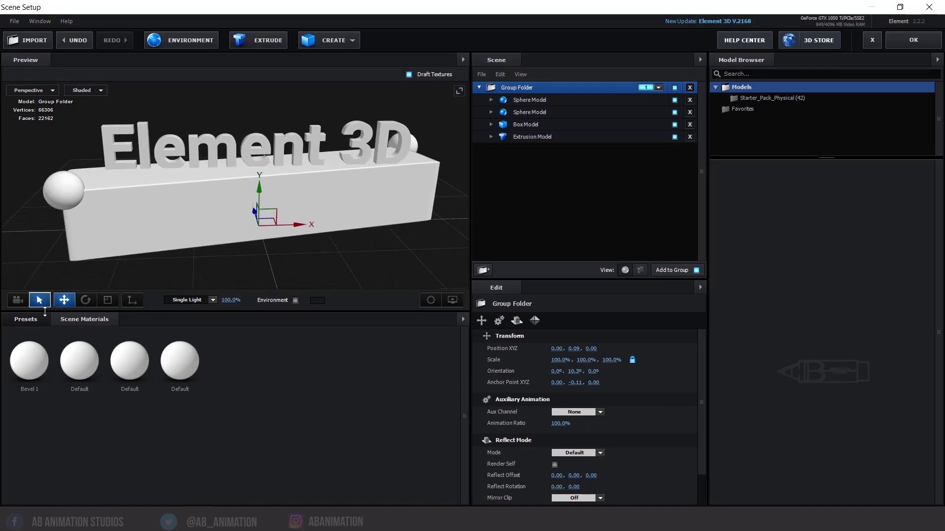
Browse the Physical material presets and apply Gold to the extruded text
left_click(31, 323)
left_click(33, 354)
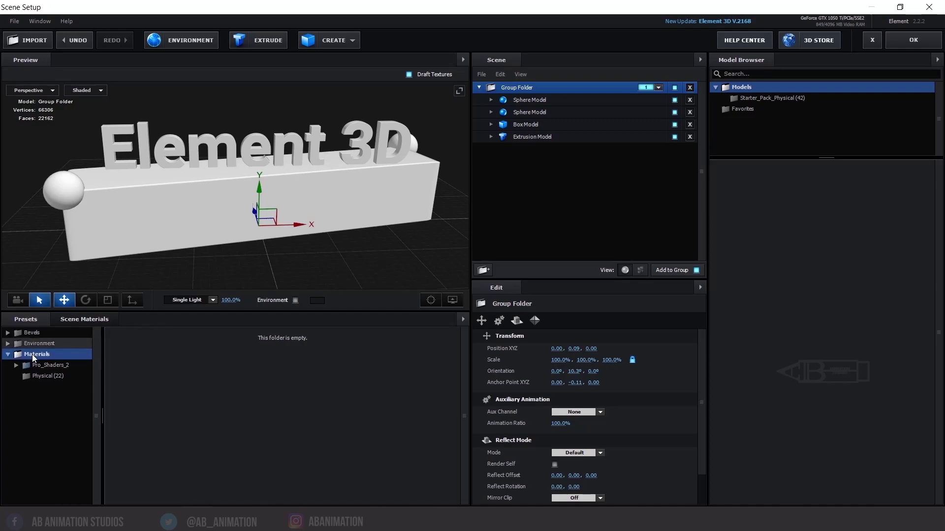
left_click(32, 376)
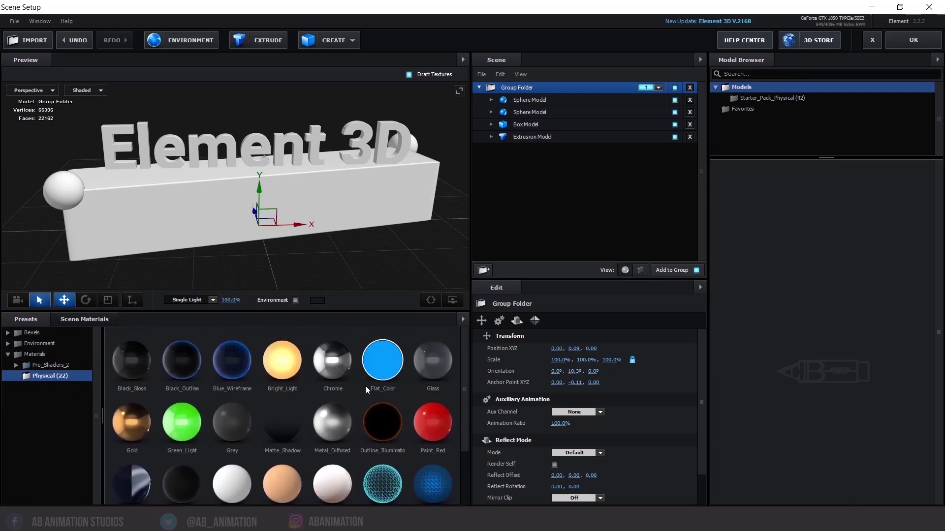
scroll(337, 414, "down", 1)
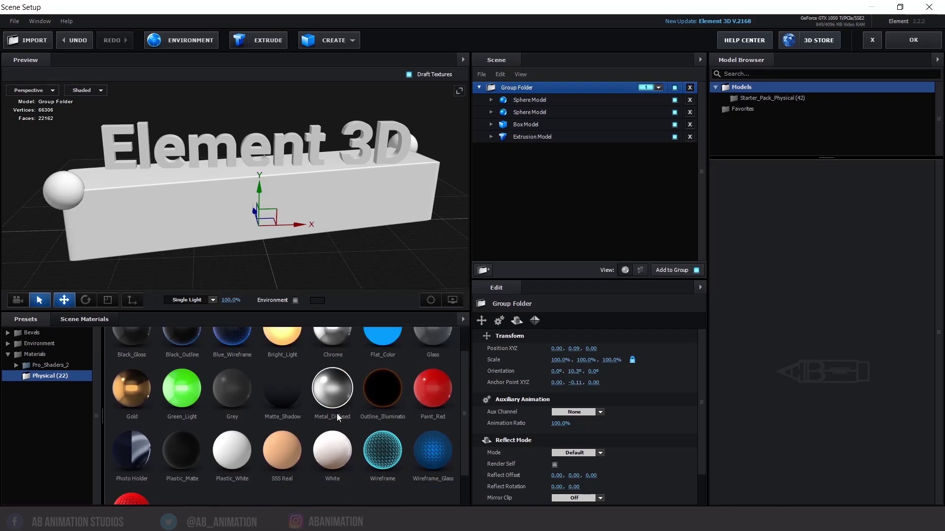
scroll(337, 413, "up", 1)
left_click_drag(152, 408, 196, 222)
mouse_move(366, 211)
left_mouse_down()
mouse_move(319, 223)
mouse_move(364, 236)
mouse_move(365, 228)
left_mouse_up()
scroll(265, 377, "down", 2)
scroll(264, 377, "up", 1)
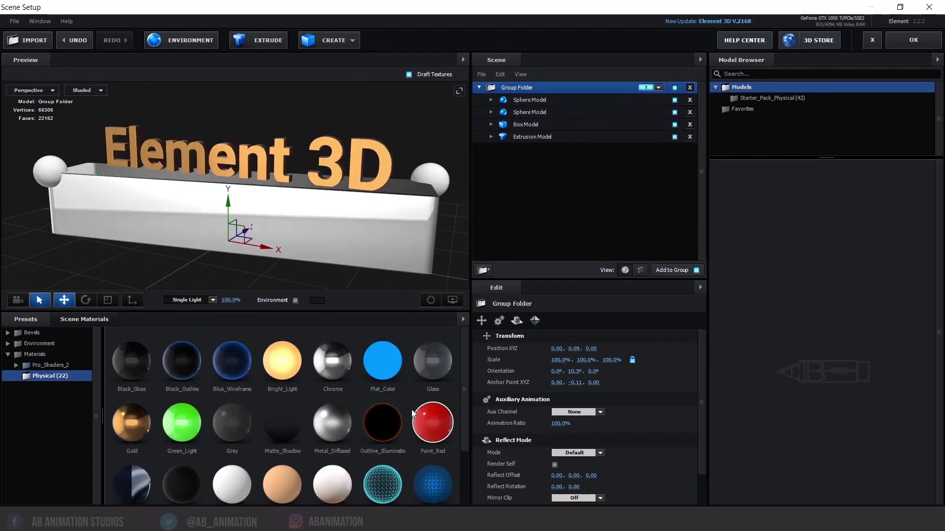
Apply the Metal_Diffused material to both spheres and the Glass material to the box
left_click_drag(282, 361, 46, 174)
left_click_drag(206, 217, 266, 216)
left_click_drag(282, 361, 411, 169)
left_click_drag(307, 229, 287, 220)
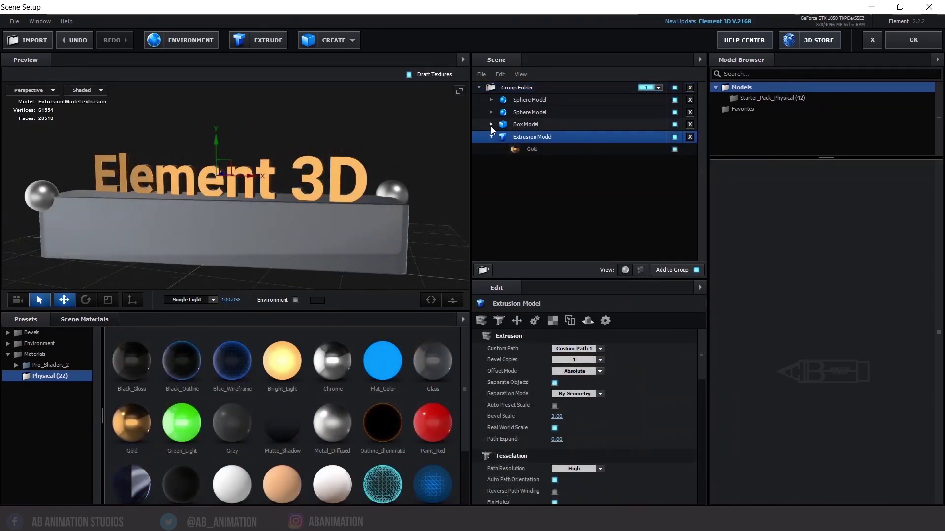
Expand the box and both spheres to view their assigned materials, and inspect the text's Gold material settings
left_click(492, 125)
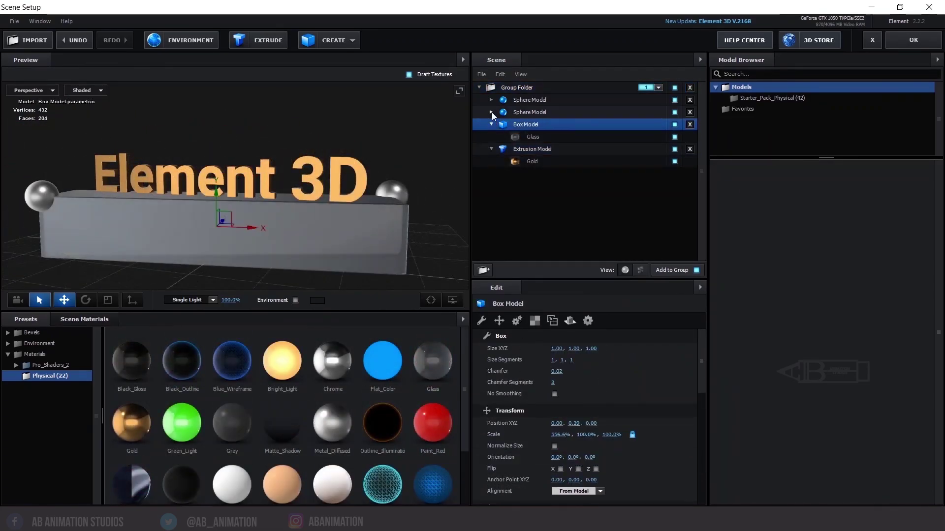
left_click(491, 112)
left_click(492, 100)
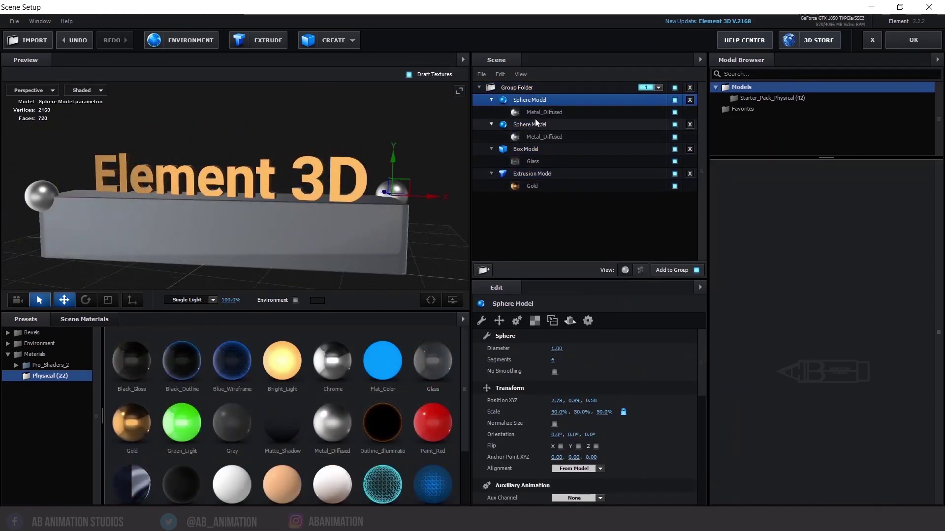
left_click(551, 174, "ctrl")
left_click(542, 186)
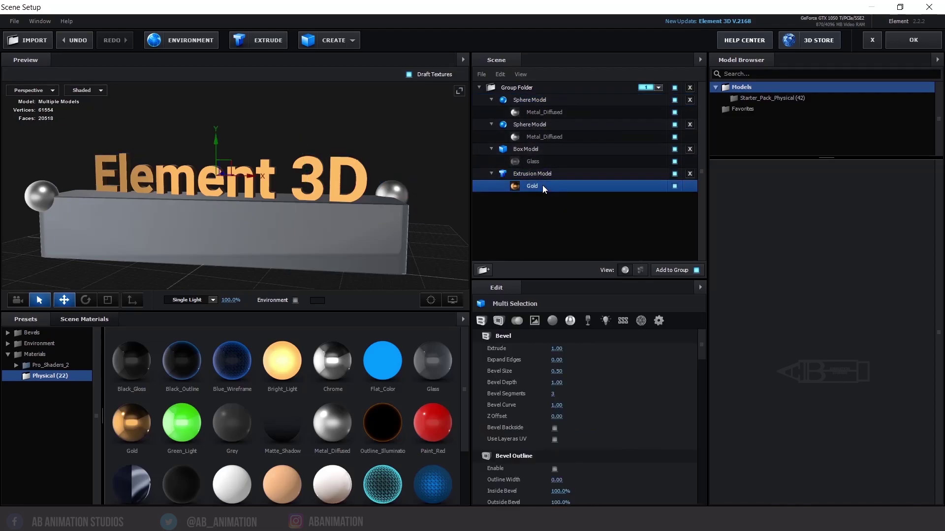
left_click(551, 175)
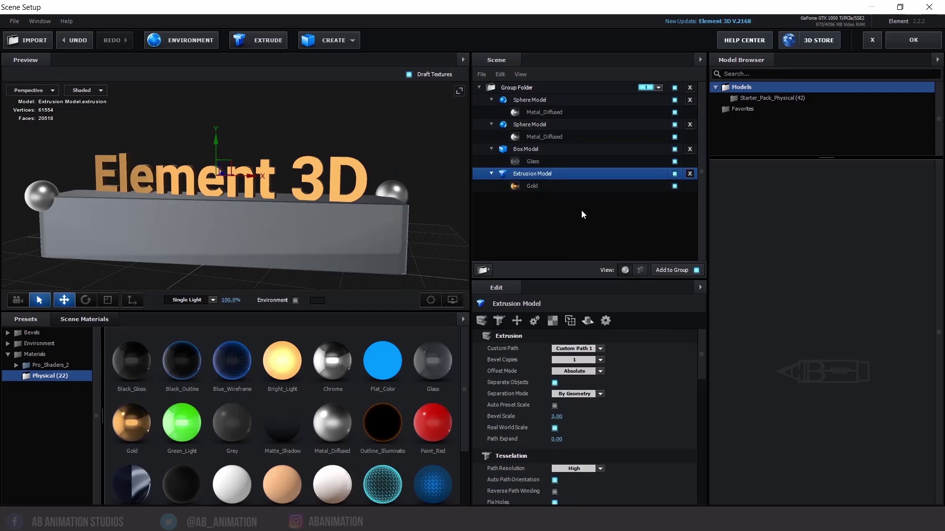
Show the scene list's object view, select Path 0 and try moving the letter E out of the text, undoing the move
left_click(640, 271)
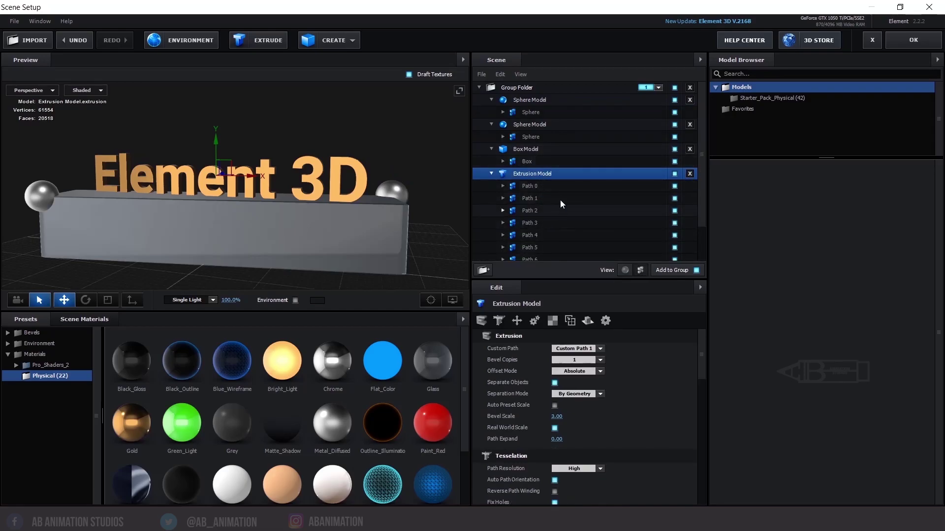
left_click(543, 187)
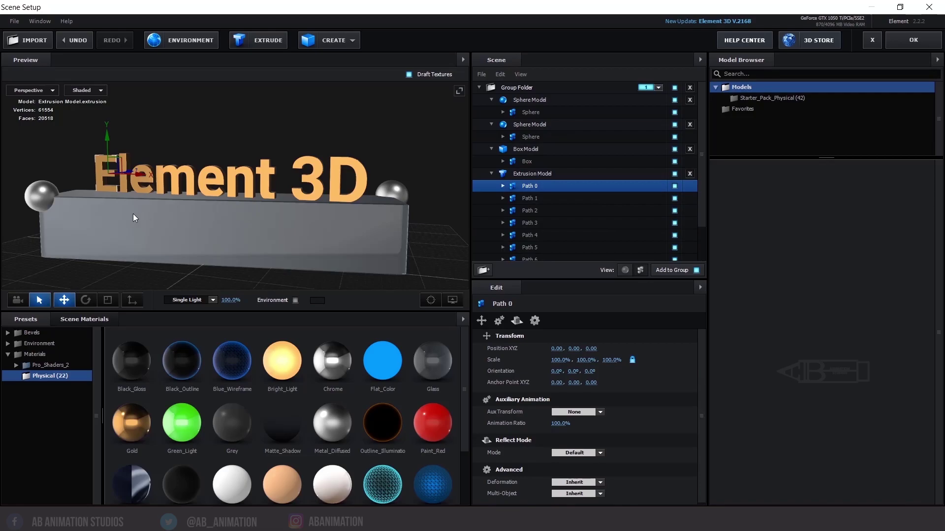
left_click_drag(132, 214, 262, 230)
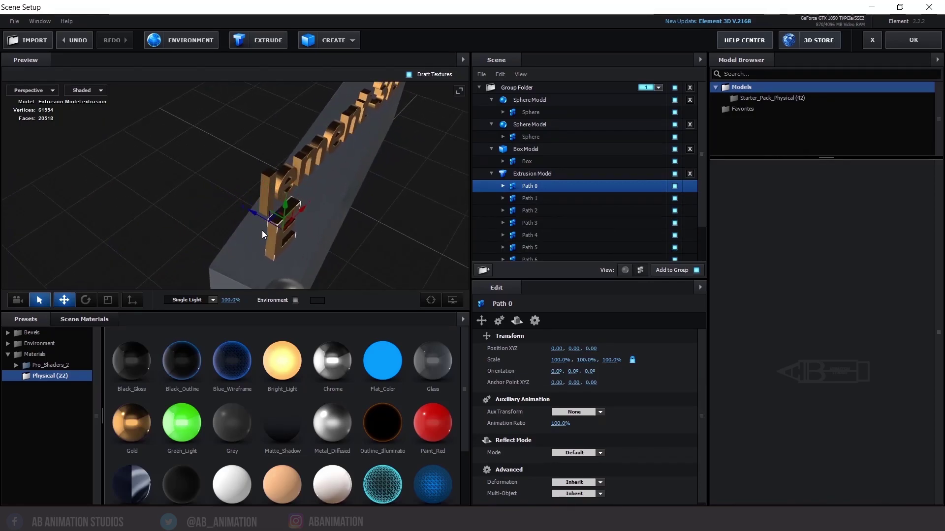
key("ctrl+z")
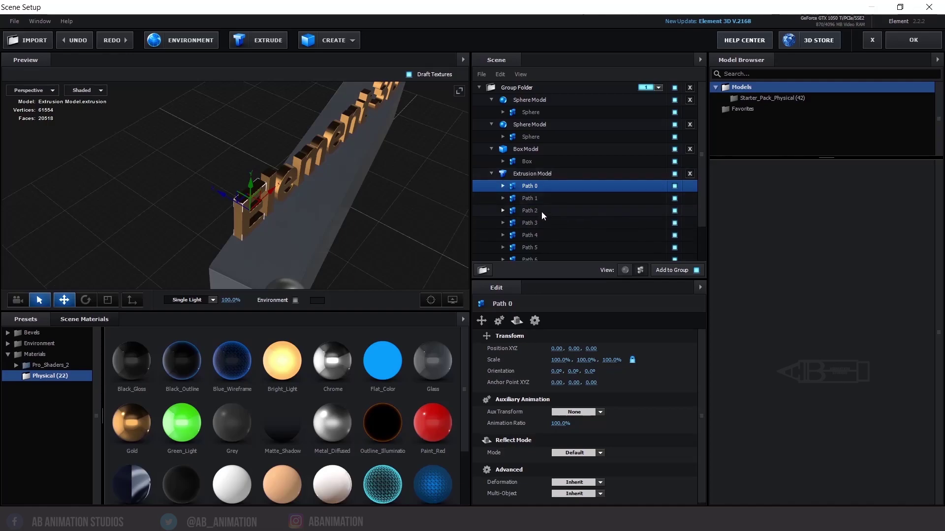
Hide and show again the individual letters Path 0, Path 1 and Path 5 of the extruded text
scroll(542, 213, "down", 3)
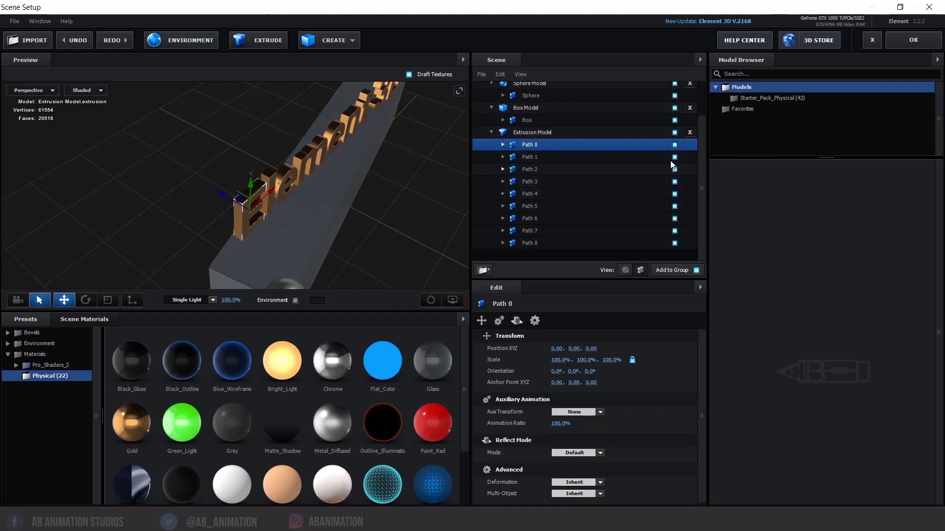
left_click(674, 145)
left_click(674, 146)
left_click_drag(315, 198, 296, 215)
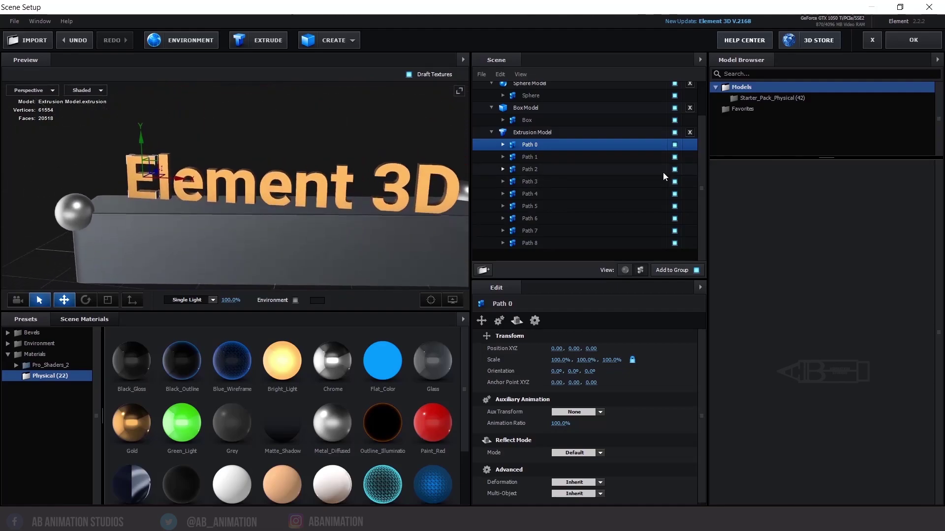
left_click(675, 157)
left_click(675, 157)
left_click(674, 206)
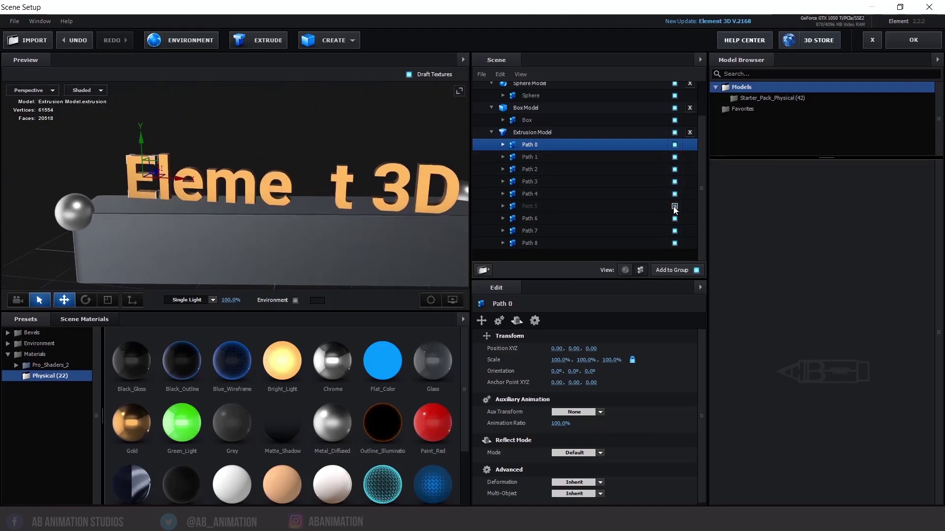
left_click(674, 206)
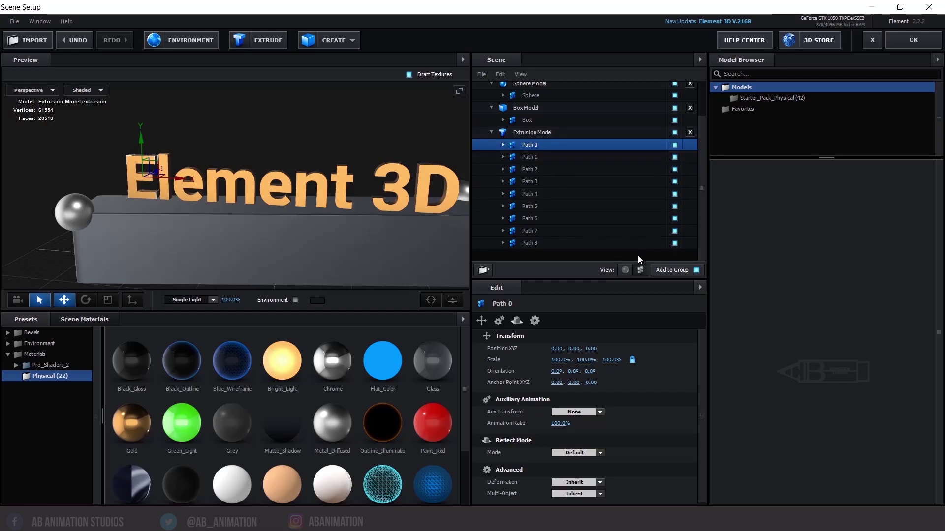
Switch the scene list back to its materials view and inspect the Gold, Glass and both Metal_Diffused materials
left_click(624, 269)
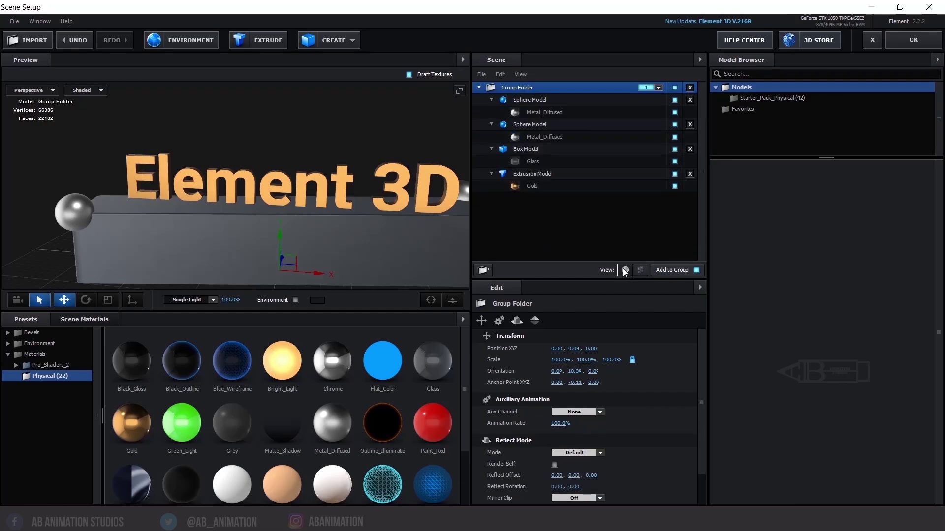
left_click(548, 186)
left_click(539, 163)
left_click(539, 132)
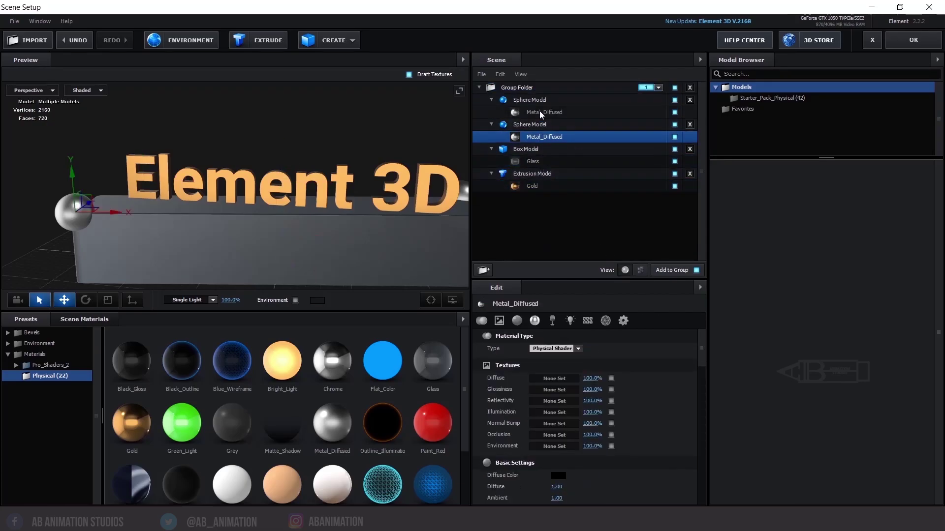
left_click(538, 113)
scroll(268, 196, "down", 3)
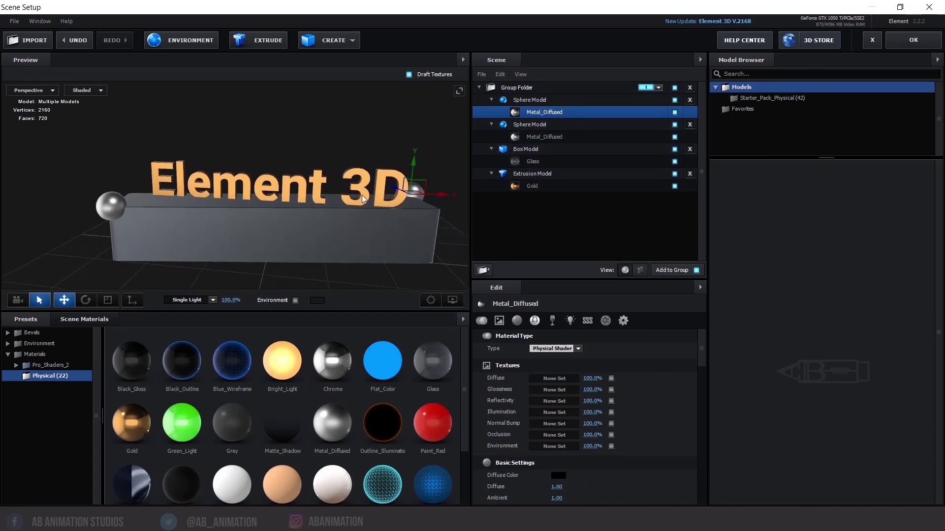
left_click_drag(362, 195, 81, 364)
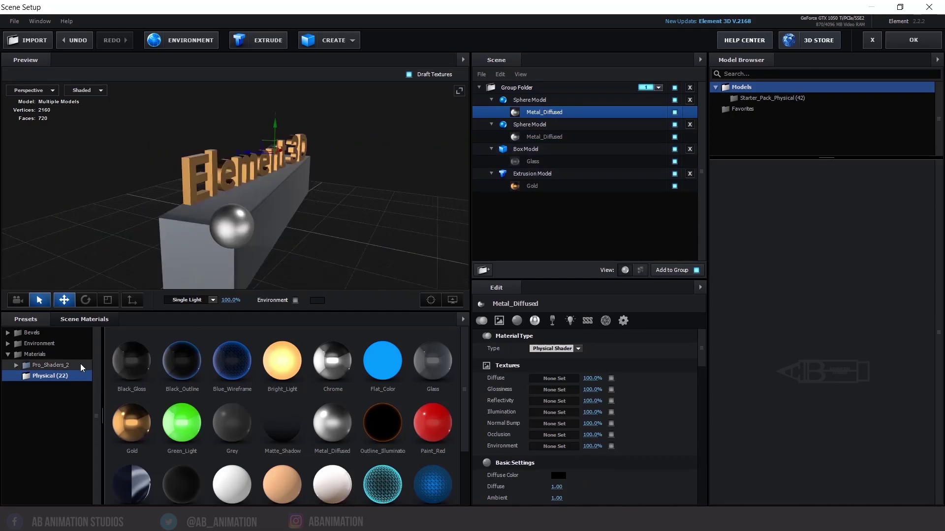
Look through the Pro_Shaders_2 material categories and open the Basic_2K environment presets
double_click(70, 365)
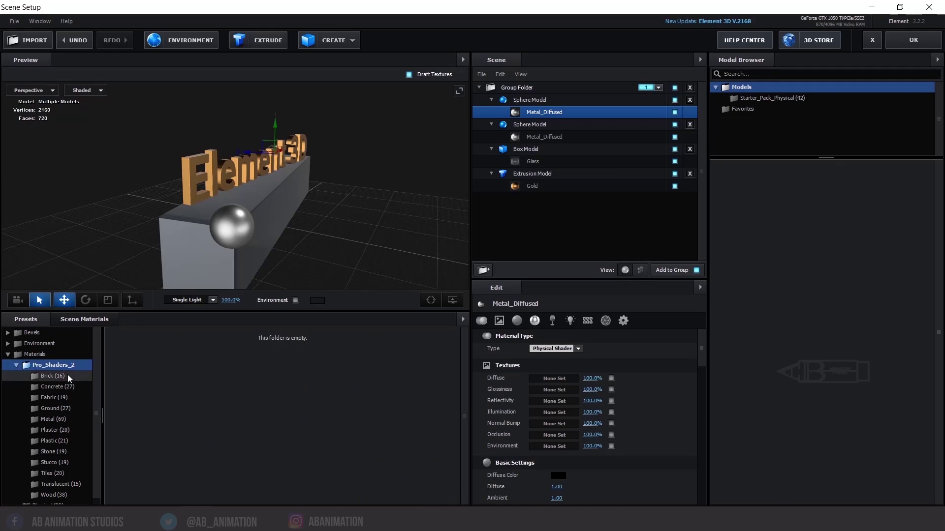
double_click(60, 366)
double_click(58, 344)
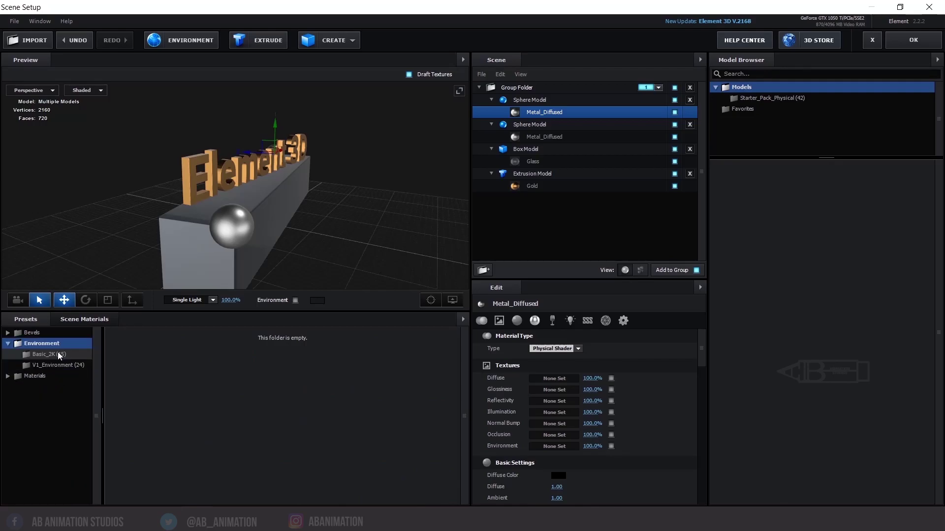
left_click(58, 353)
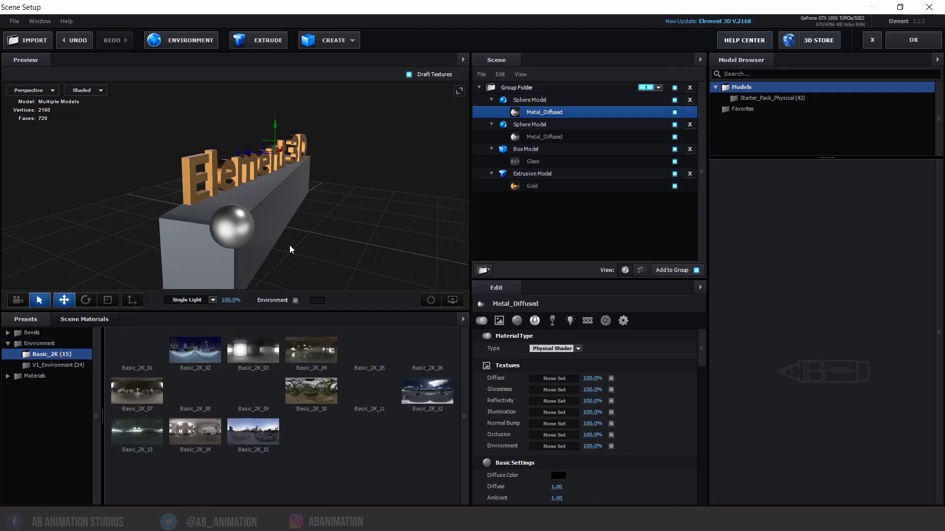
Show the environment background in the preview, try Basic_2K_14, and hide the background again
left_click_drag(290, 245, 267, 241)
left_click(296, 300)
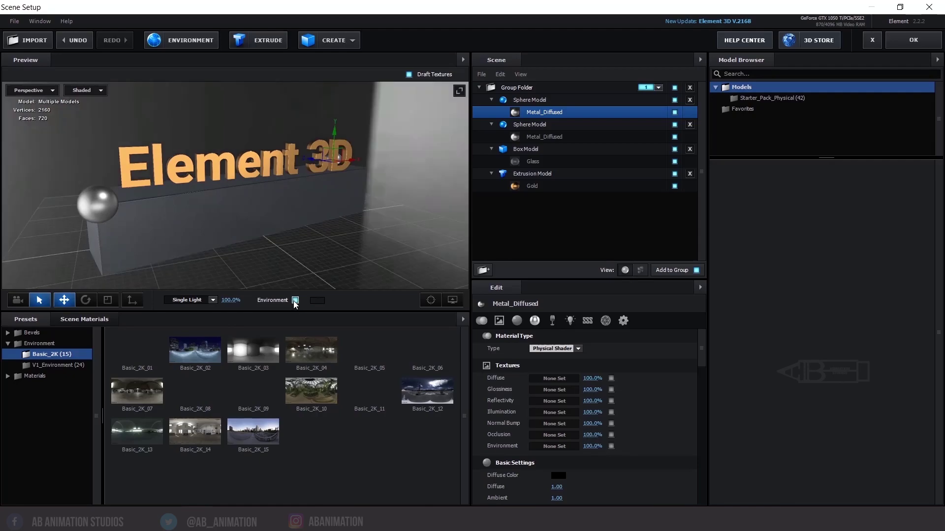
left_click_drag(323, 263, 241, 286)
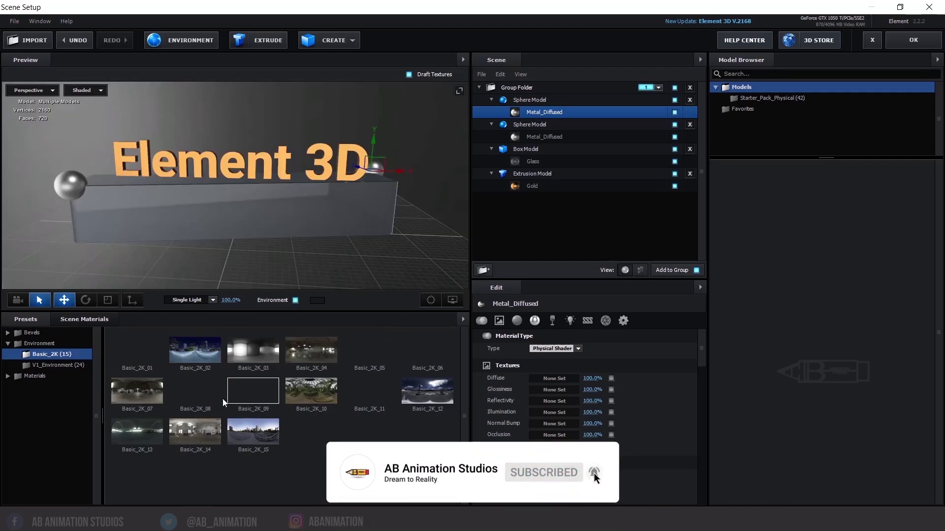
left_click(197, 428)
left_click_drag(283, 261, 258, 275)
left_click(295, 300)
Try a range of Basic_2K environments on the scene, including 15, 02, 03, 04, 07, 01, 10, 12 and 14, to compare reflections
left_click(260, 427)
left_click(218, 352)
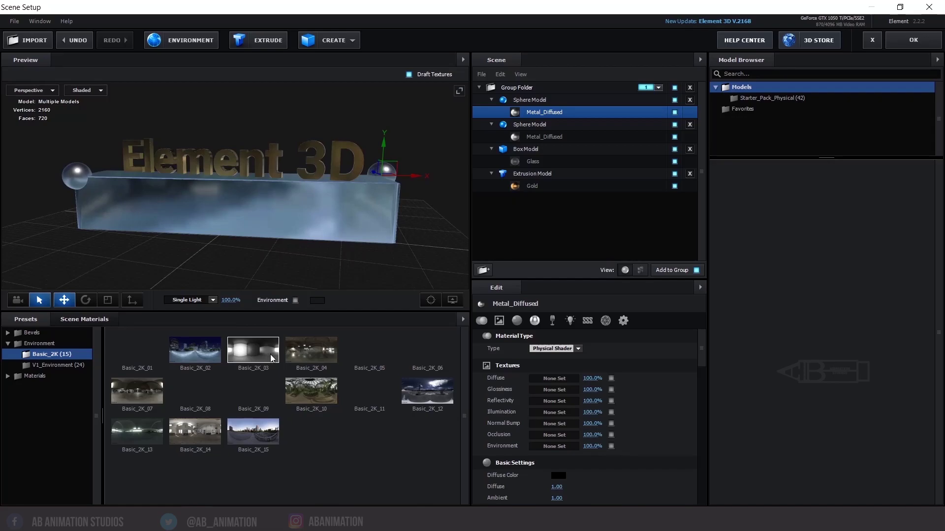
left_click(270, 355)
left_click(305, 355)
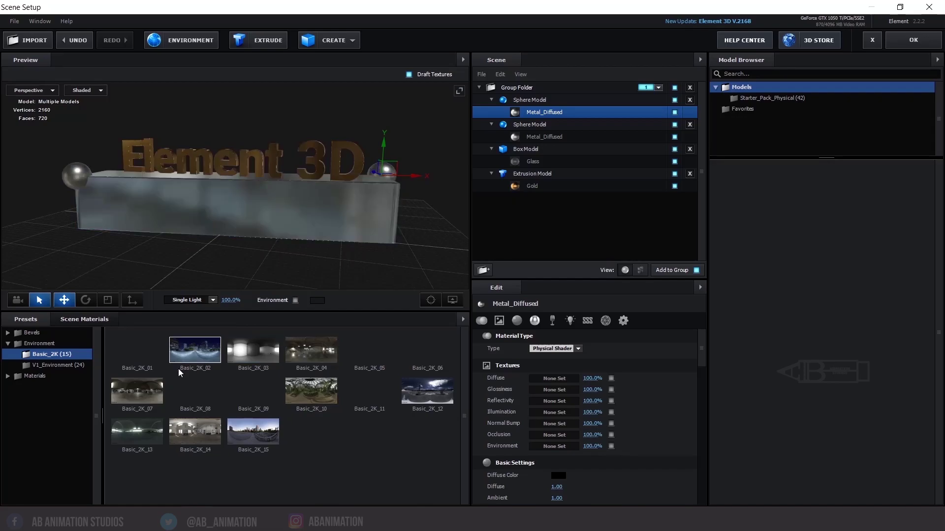
left_click(138, 391)
left_click(143, 351)
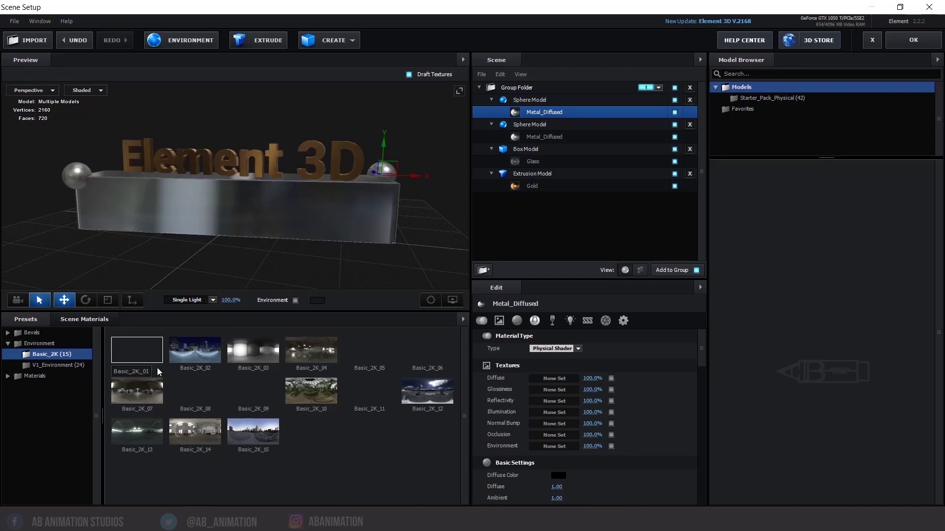
left_click(176, 384)
left_click(250, 388)
left_click(321, 387)
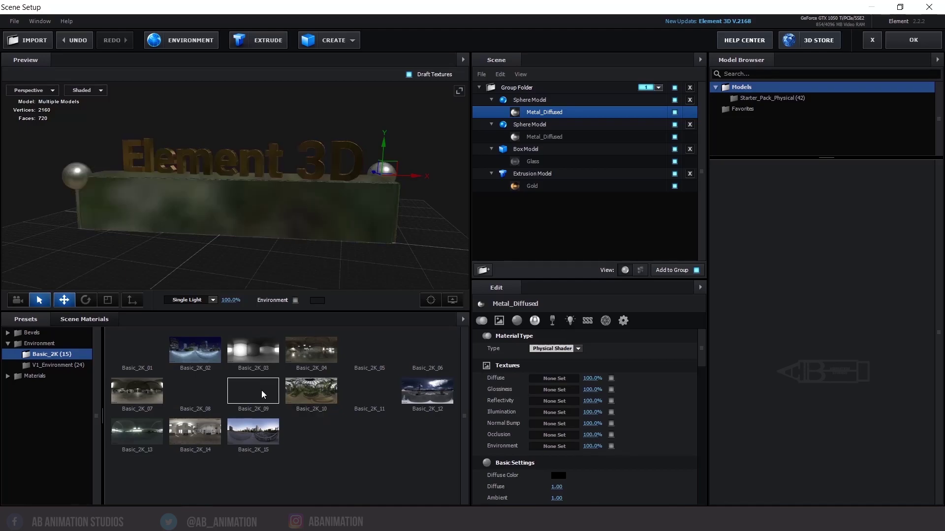
left_click(423, 391)
left_click(183, 441)
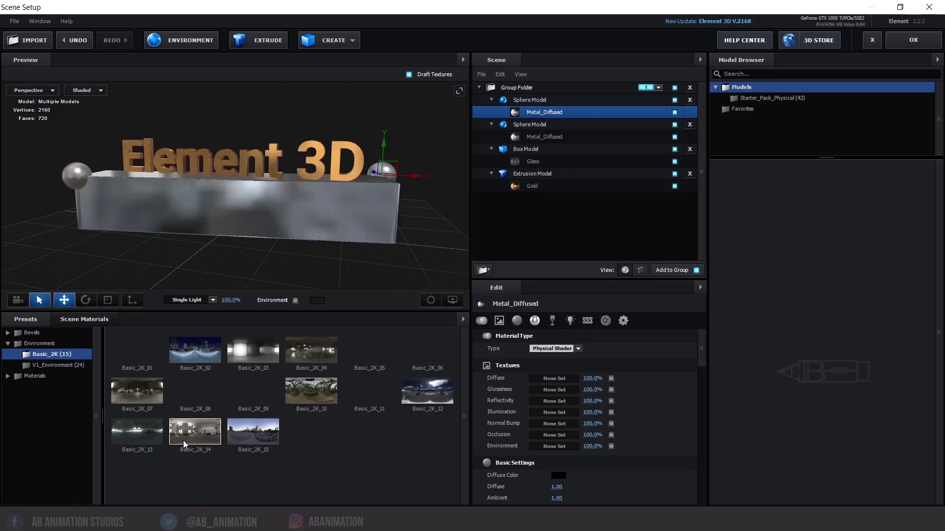
Apply the Basic_2K_13 environment to the scene and examine the text's reflections up close
left_click(149, 438)
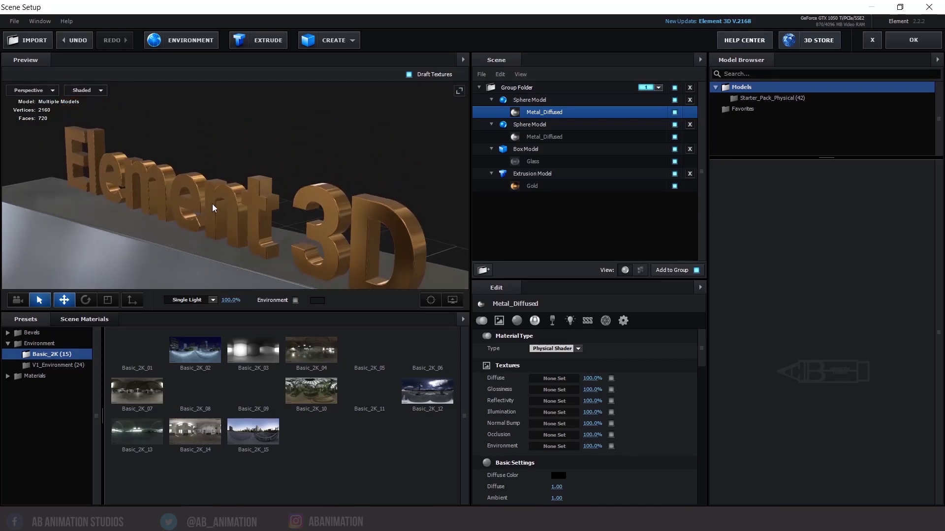
left_click_drag(212, 205, 288, 196)
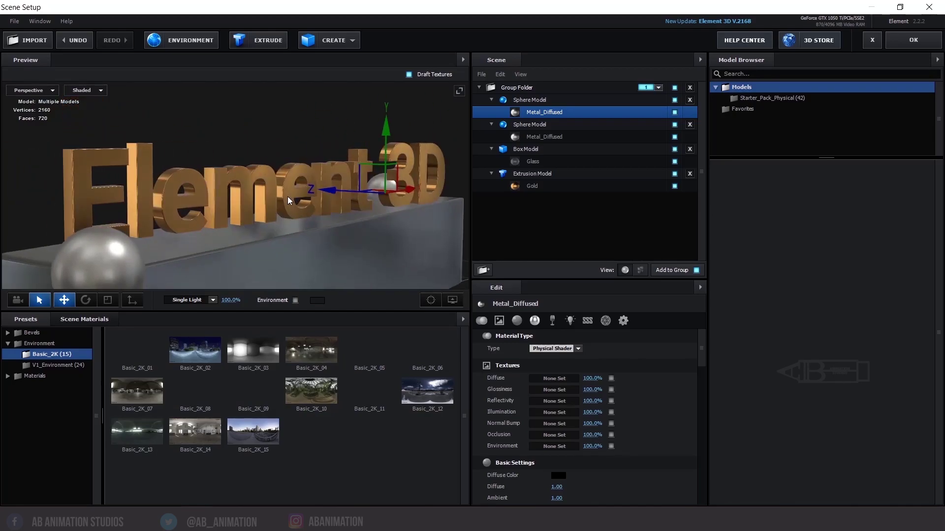
scroll(285, 197, "up", 2)
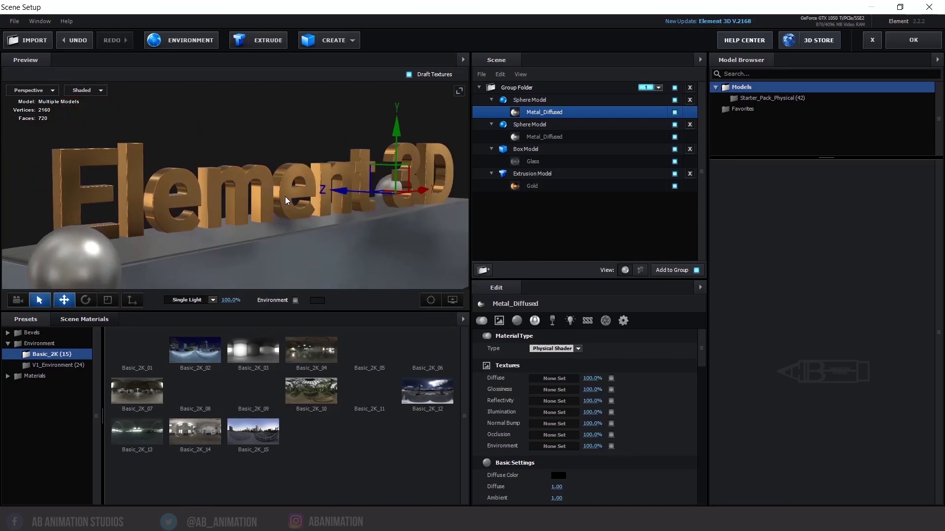
Enable Show AO in the preview's view options, switching it off and on to compare the shading around the text
left_click(528, 174)
left_click_drag(302, 121, 301, 115)
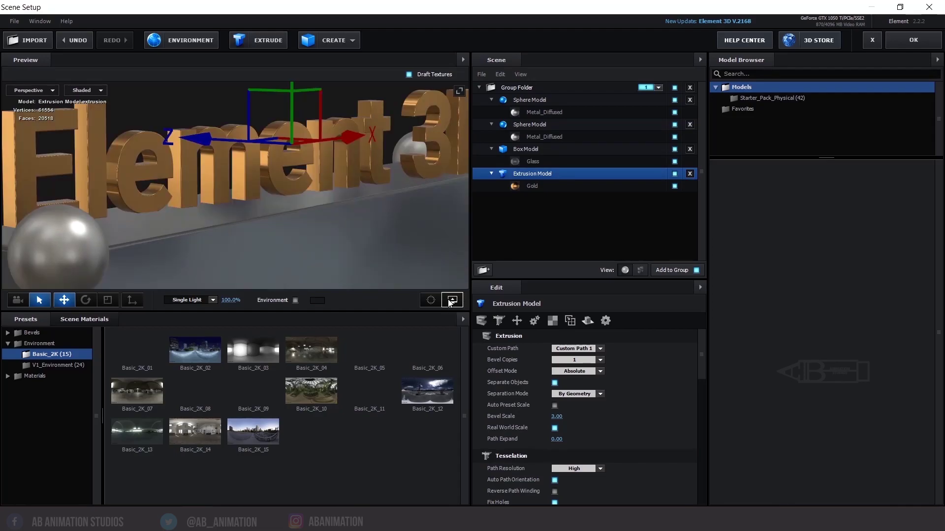
left_click(452, 300)
left_click(376, 268)
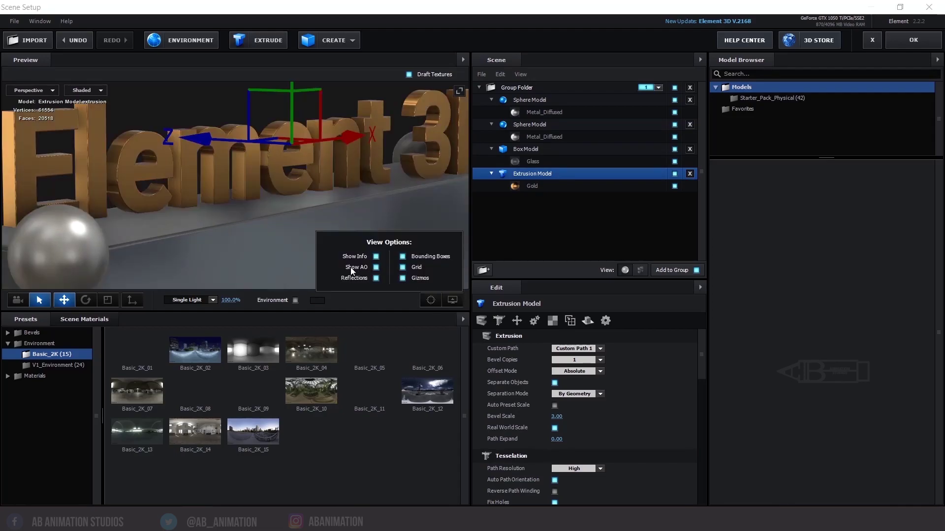
left_click(376, 267)
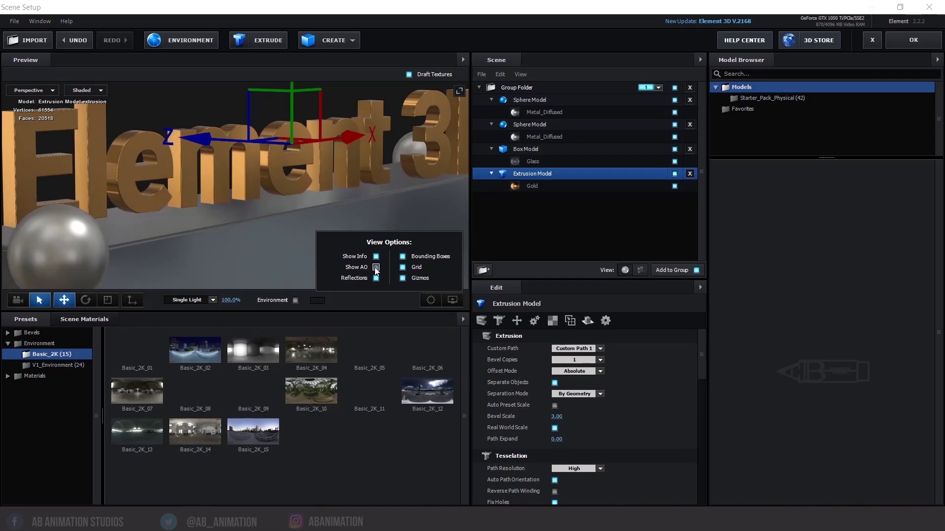
left_click(376, 268)
left_click(242, 199)
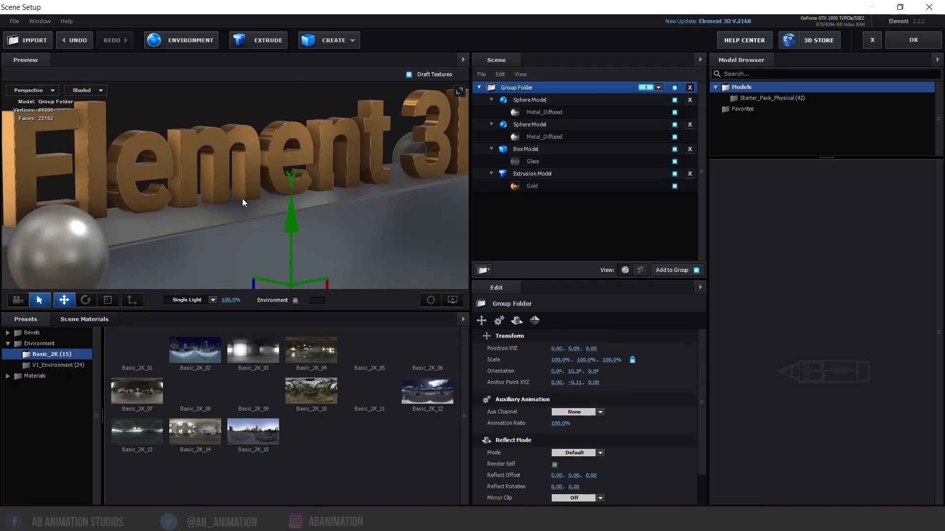
Open the Physical bevel presets
left_click_drag(242, 199, 330, 220)
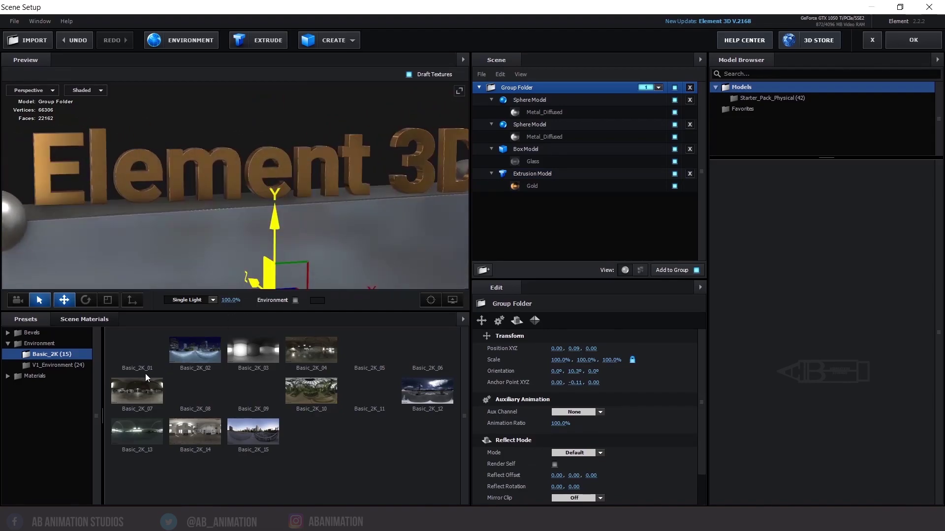
left_click(34, 332)
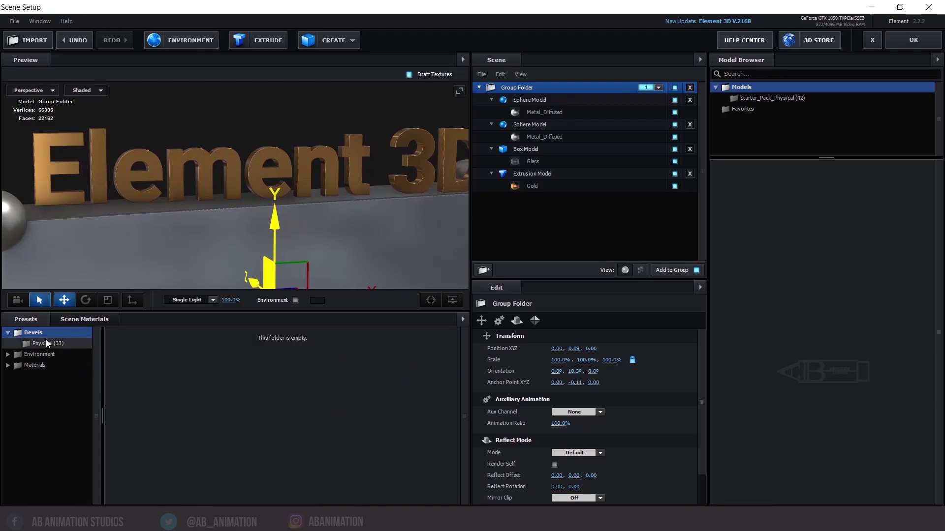
left_click(45, 343)
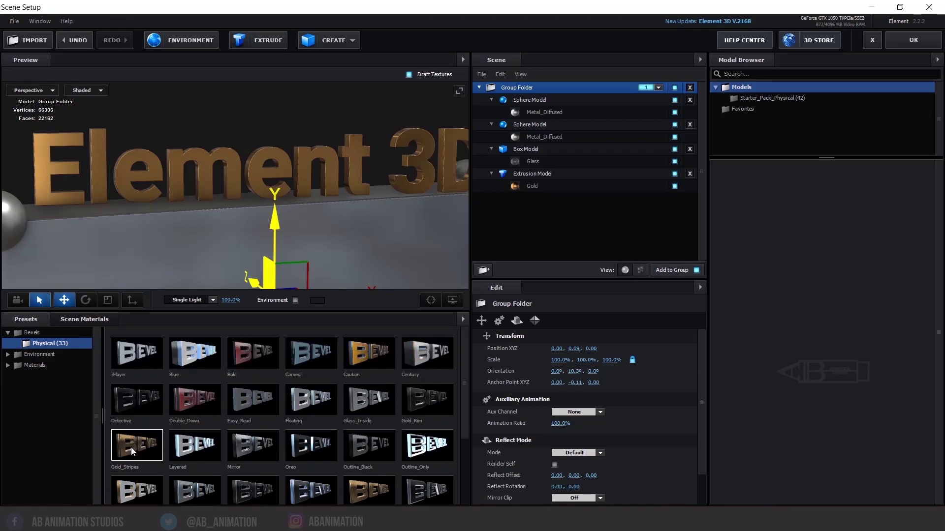
Try the Gold_Stripes bevel preset on the extruded text, examine its bevel layers, and undo it
left_click_drag(131, 447, 209, 164)
left_click(500, 174)
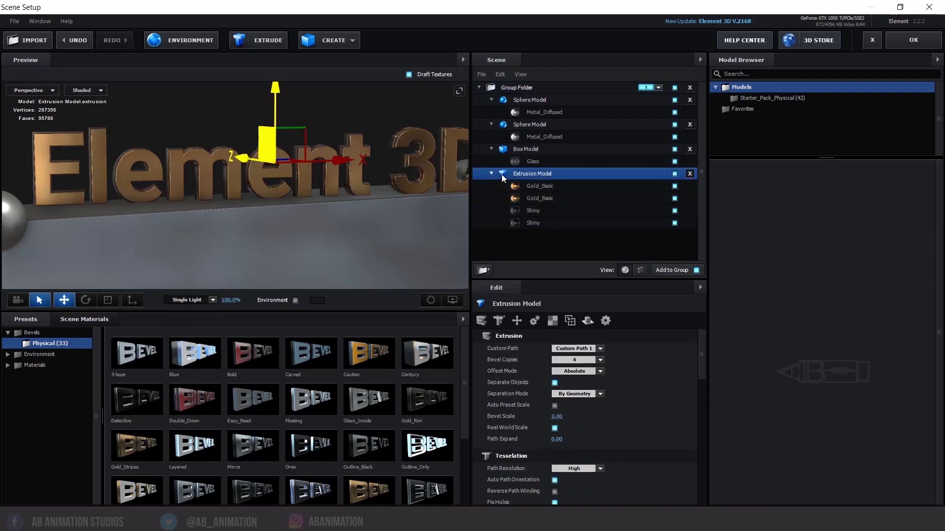
left_click_drag(386, 179, 230, 197)
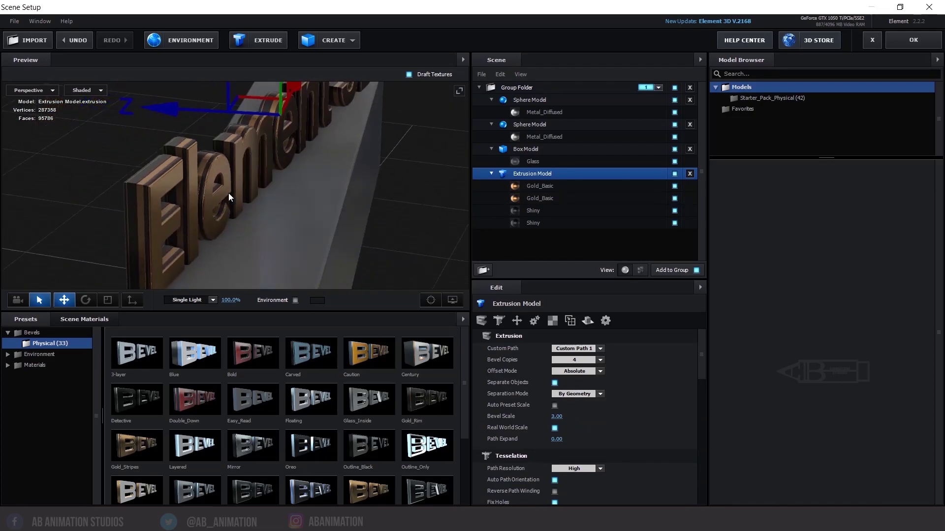
left_click_drag(243, 230, 213, 202)
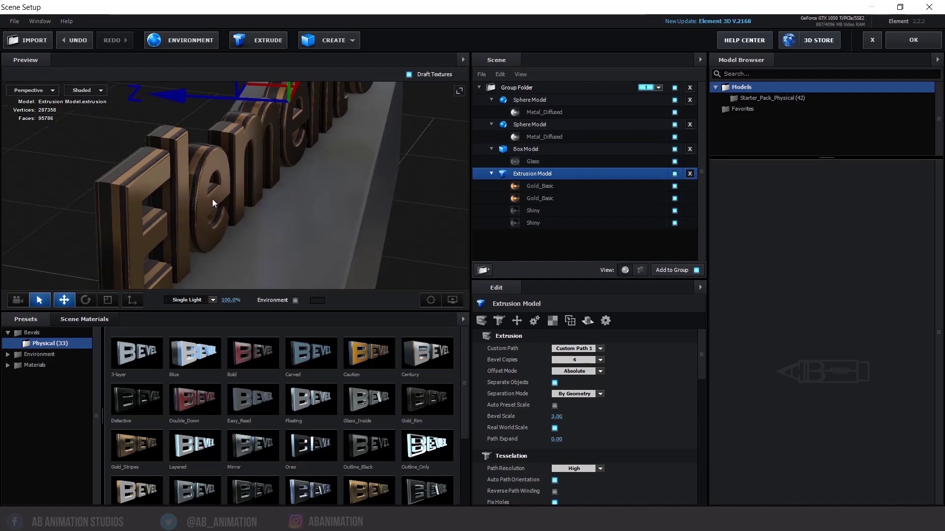
key("ctrl+z")
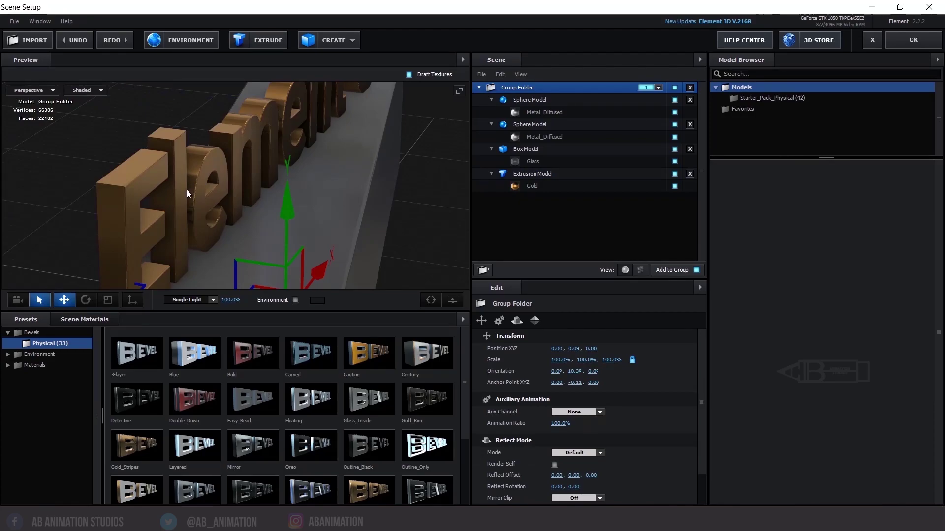
Try Gold_Stripes, Detective and further Physical bevel presets on the extruded text, viewing each from different angles
left_click_drag(217, 422, 523, 174)
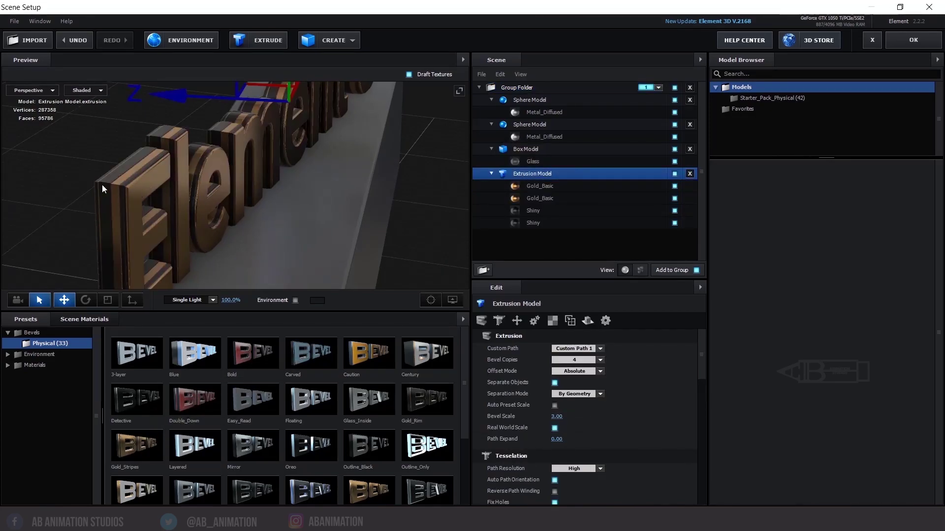
left_click_drag(301, 213, 93, 194)
left_click_drag(137, 399, 522, 174)
mouse_move(266, 217)
left_mouse_down()
mouse_move(362, 225)
mouse_move(276, 229)
left_mouse_up()
scroll(314, 220, "down", 5)
left_click_drag(427, 400, 340, 200)
left_click_drag(280, 241, 347, 258)
scroll(221, 433, "down", 4)
left_click_drag(195, 482, 309, 257)
scroll(222, 419, "up", 4)
Apply the Double_Down bevel preset to the extruded text and view the result up close
left_click_drag(195, 399, 200, 185)
left_click_drag(276, 219, 240, 225)
scroll(338, 234, "up", 4)
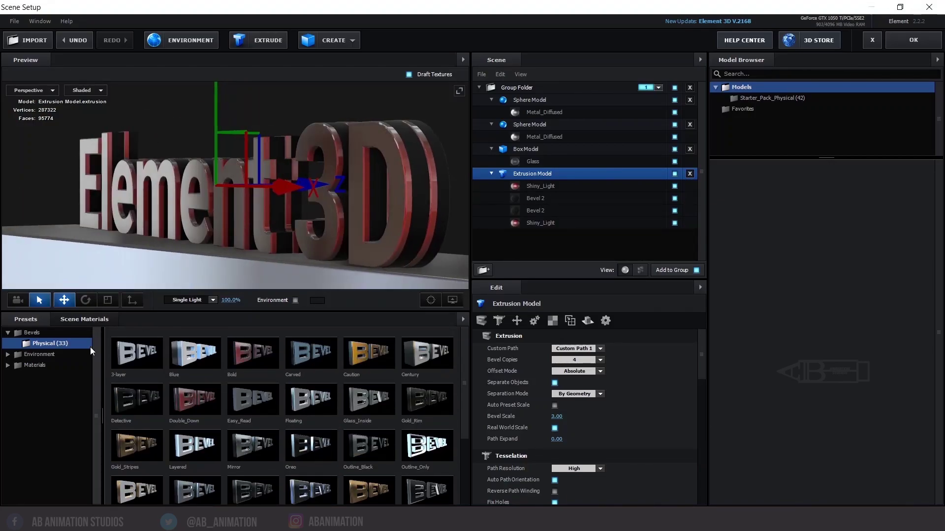
Open the Physical material presets
left_click(48, 364)
left_click(48, 377)
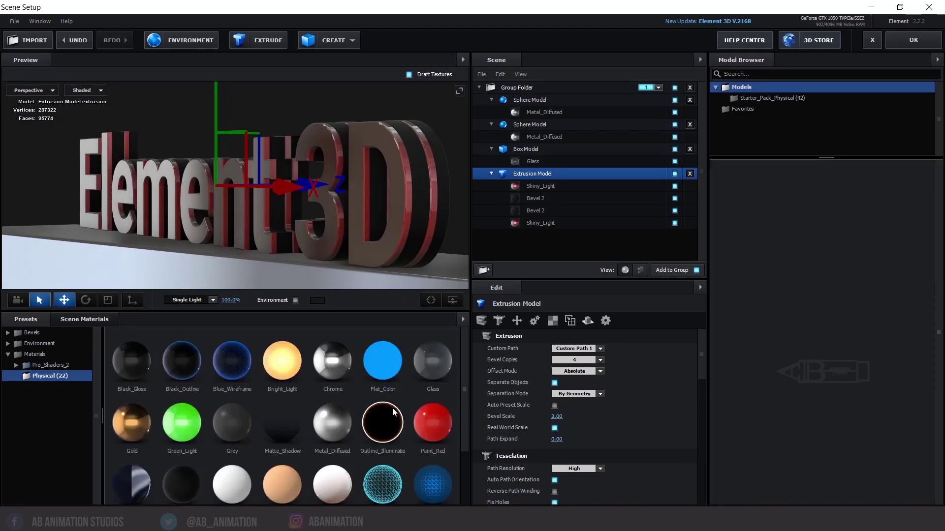
Try the Paint_Red, Chrome and Gold materials on the extruded text's front faces, undoing each one
left_click_drag(429, 378, 389, 219)
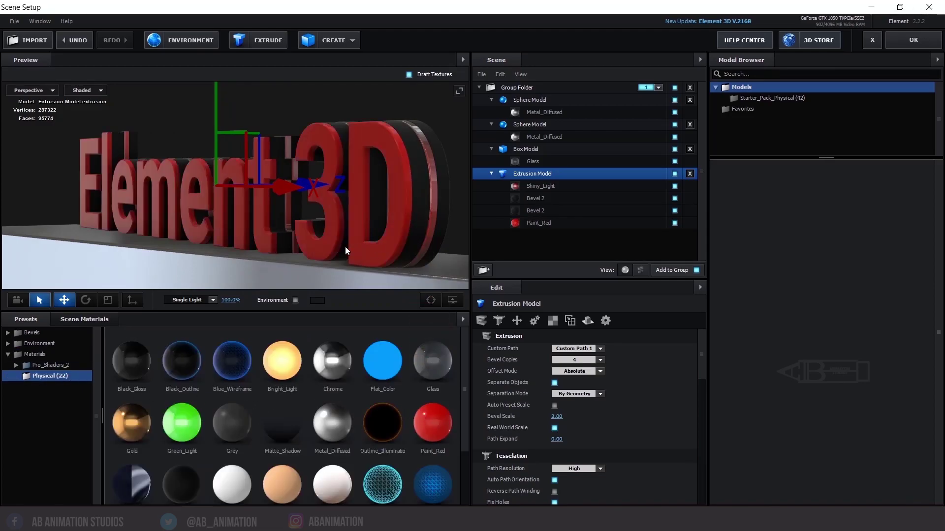
mouse_move(345, 247)
left_mouse_down()
mouse_move(248, 248)
mouse_move(329, 251)
mouse_move(264, 249)
left_mouse_up()
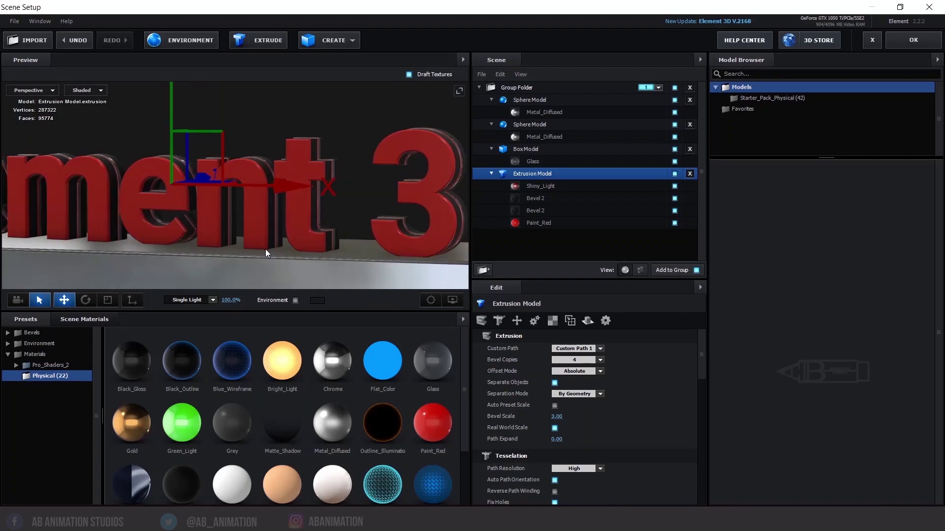
key("ctrl+z")
left_click_drag(333, 363, 347, 240)
scroll(319, 241, "down", 4)
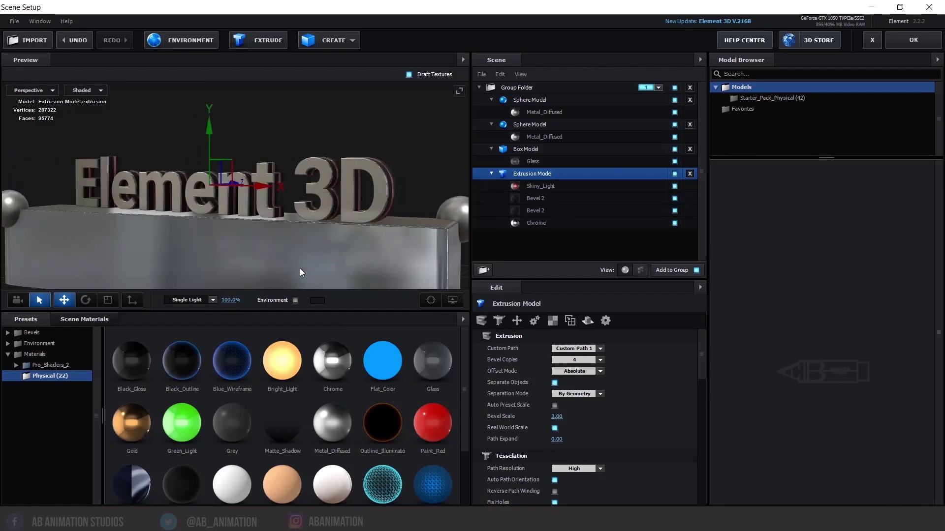
key("ctrl+z")
scroll(345, 244, "up", 4)
left_click_drag(131, 424, 317, 246)
key("ctrl+z")
Apply Chrome to the extruded text's first bevel layer and Gold to its two middle layers
scroll(274, 417, "down", 3)
scroll(276, 419, "up", 3)
left_click_drag(333, 361, 334, 216)
mouse_move(334, 222)
left_mouse_down()
mouse_move(290, 233)
mouse_move(331, 236)
left_mouse_up()
left_click_drag(132, 423, 329, 232)
scroll(344, 218, "down", 3)
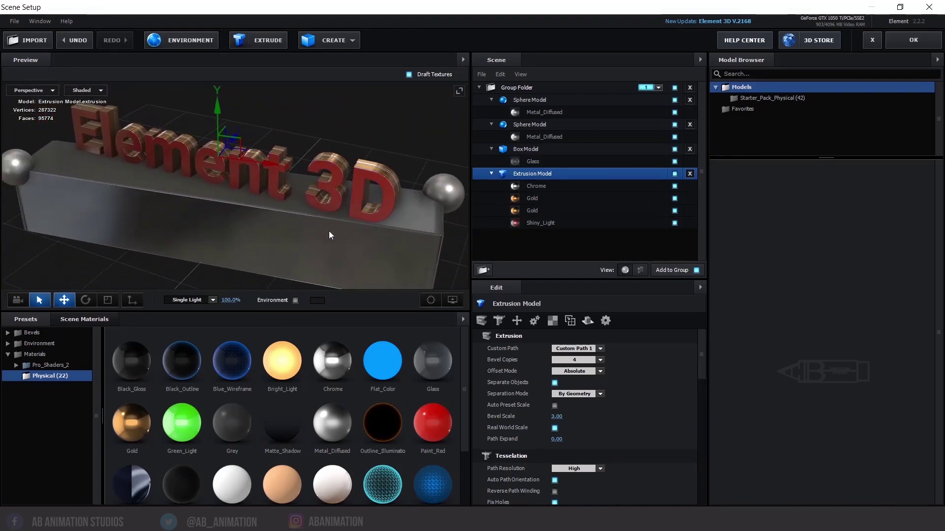
Remove the unused materials from the scene materials
left_click(91, 319)
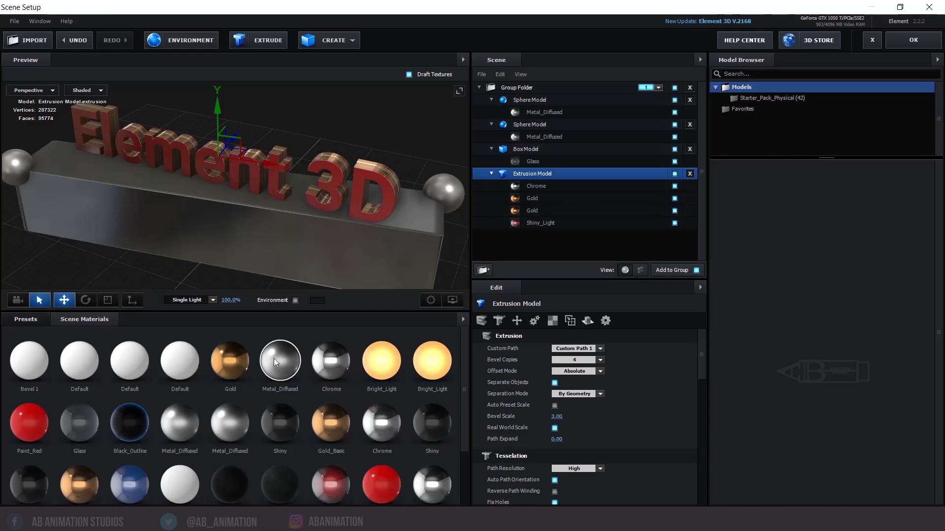
right_click(206, 397)
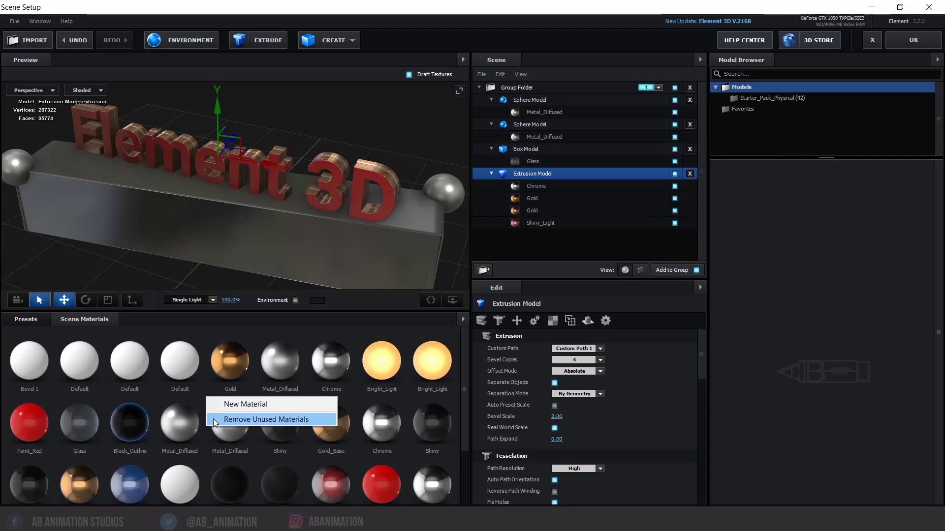
left_click(214, 419)
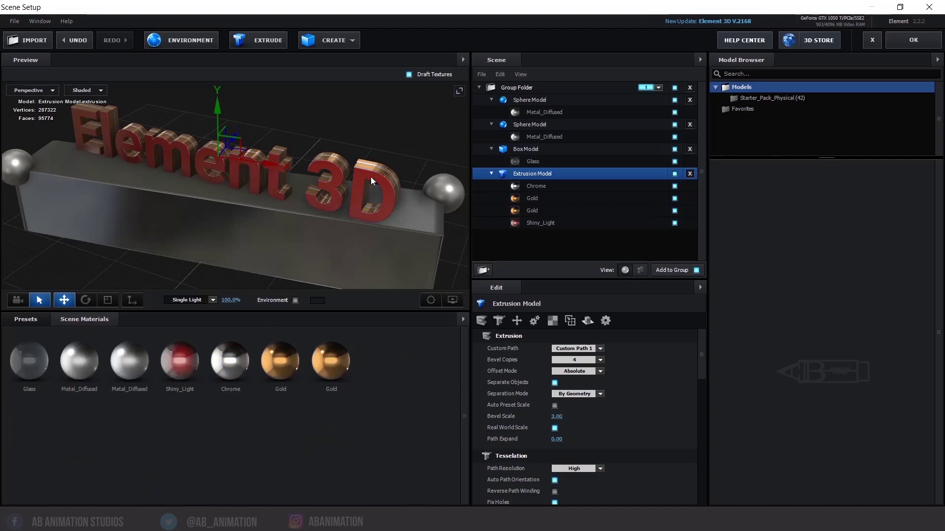
Assign the scene's Shiny_Light material to both spheres and Metal_Diffused to the box
left_click_drag(341, 203, 273, 226)
left_click_drag(185, 372, 18, 195)
left_click_drag(205, 225, 196, 227)
left_click_drag(191, 371, 348, 239)
left_click_drag(281, 240, 273, 261)
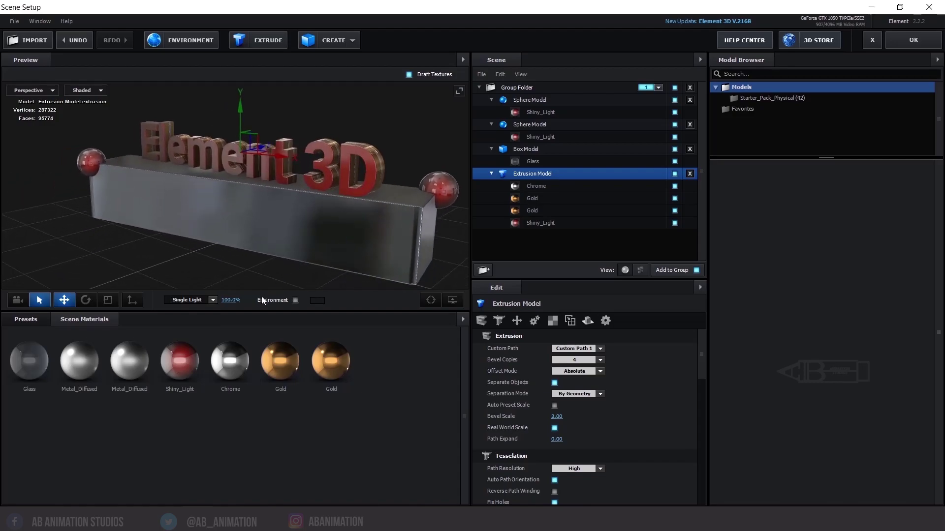
left_click_drag(129, 361, 268, 256)
Clear out the scene materials left unused by the sphere and box reassignment and view the text
right_click(152, 400)
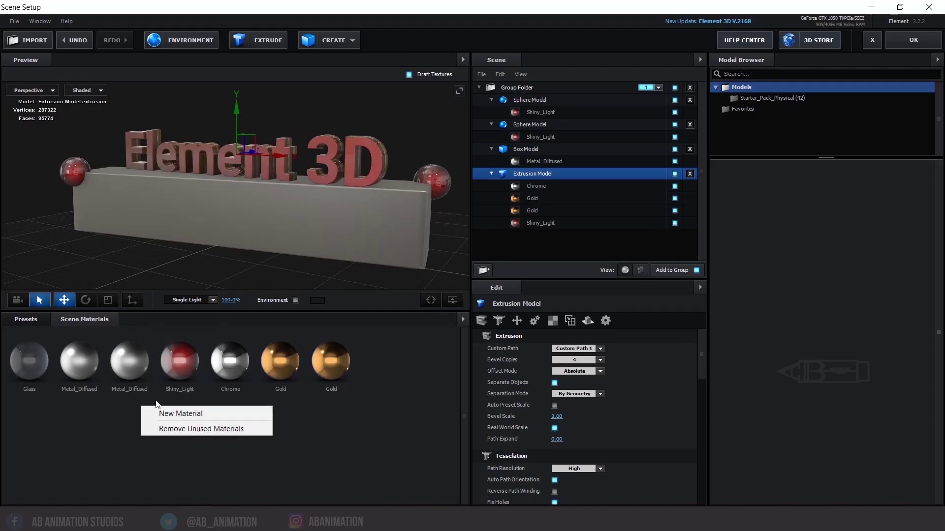
left_click(158, 430)
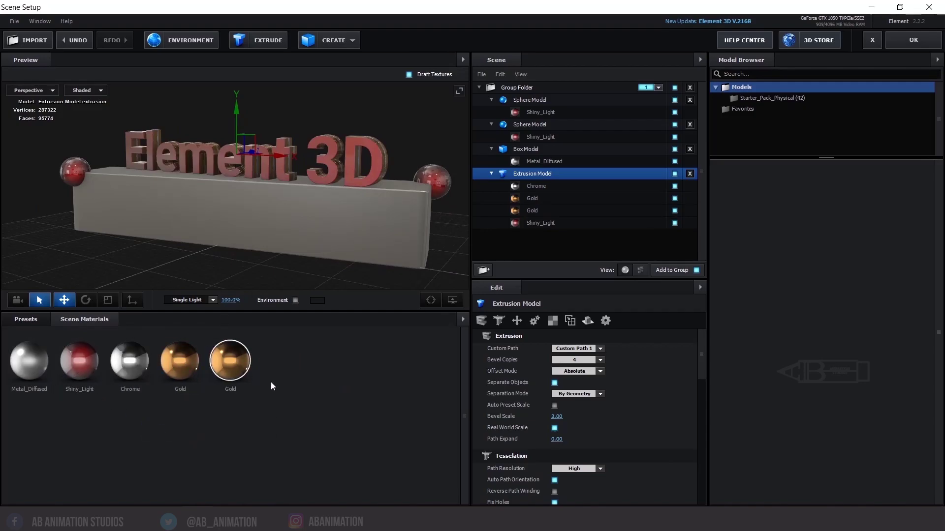
left_click_drag(310, 184, 273, 188)
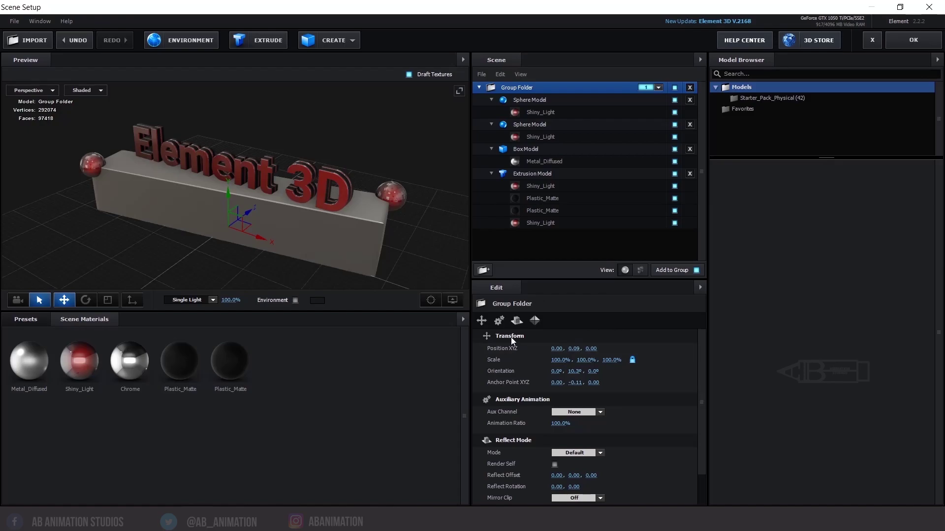
Try shifting the Group Folder along X, undo it, and compare the edit settings of the Extrusion Model and Group Folder
left_click_drag(554, 349, 548, 348)
key("ctrl+z")
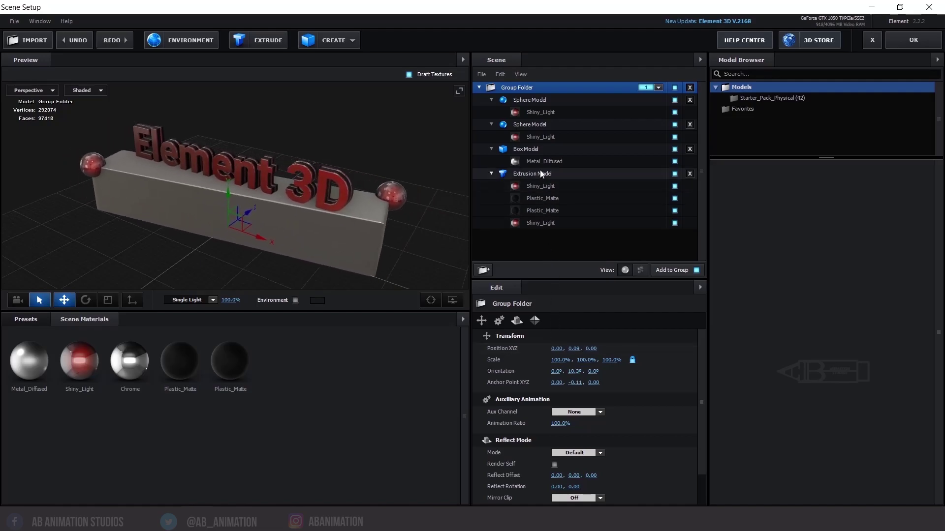
left_click(540, 170)
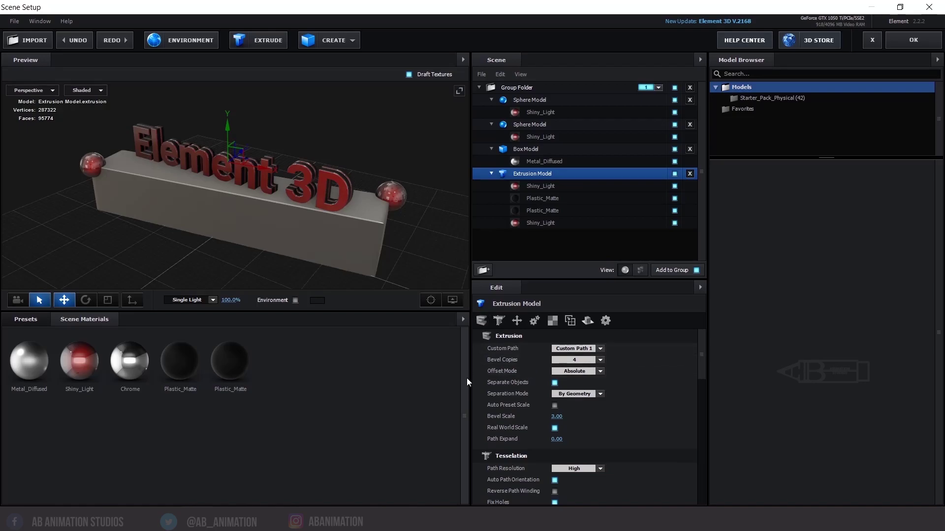
left_click(528, 88)
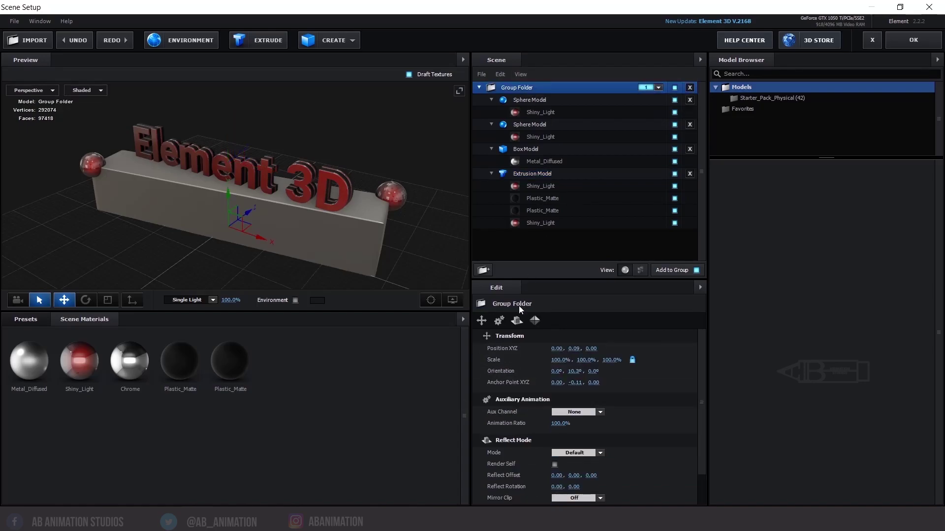
scroll(502, 373, "down", 3)
scroll(530, 374, "up", 3)
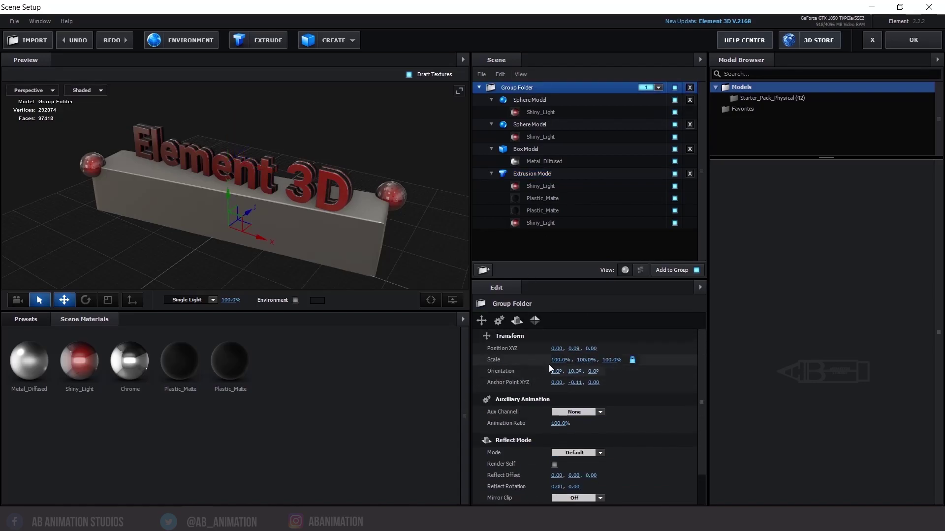
Try the Mirror Surface reflect mode on the Group Folder, viewing it with Render Self enabled before disabling that option
scroll(527, 418, "down", 1)
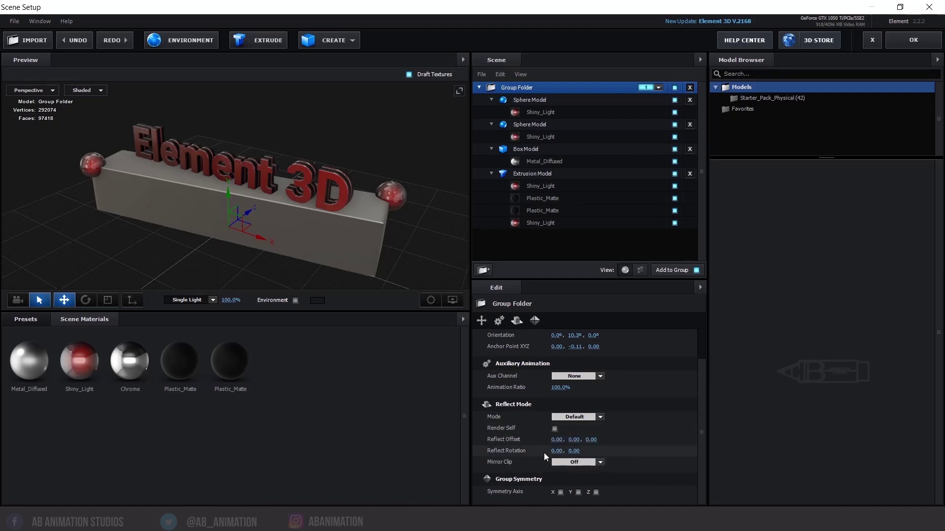
left_click(574, 417)
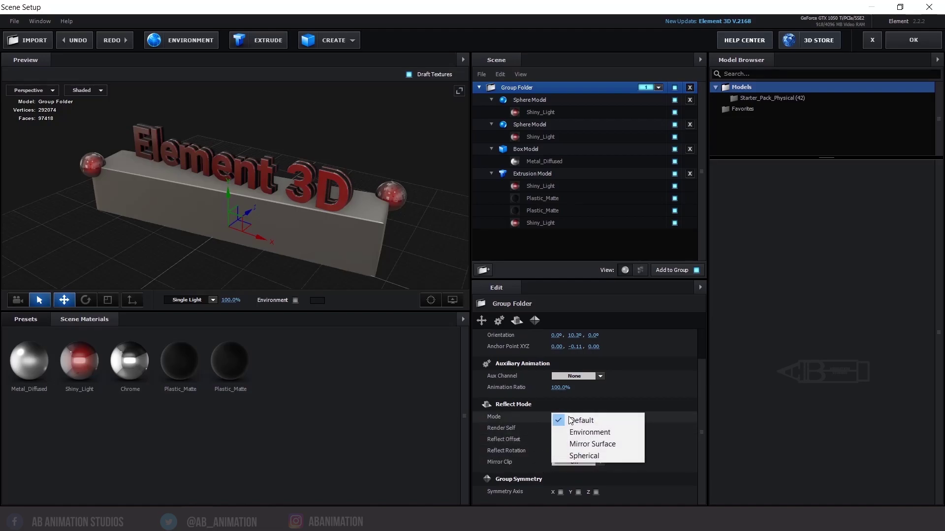
left_click(571, 444)
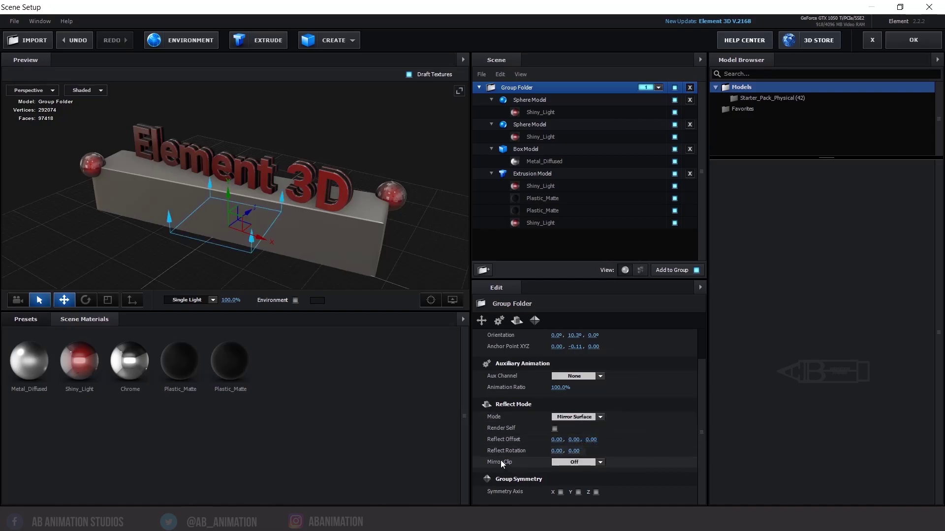
left_click(555, 429)
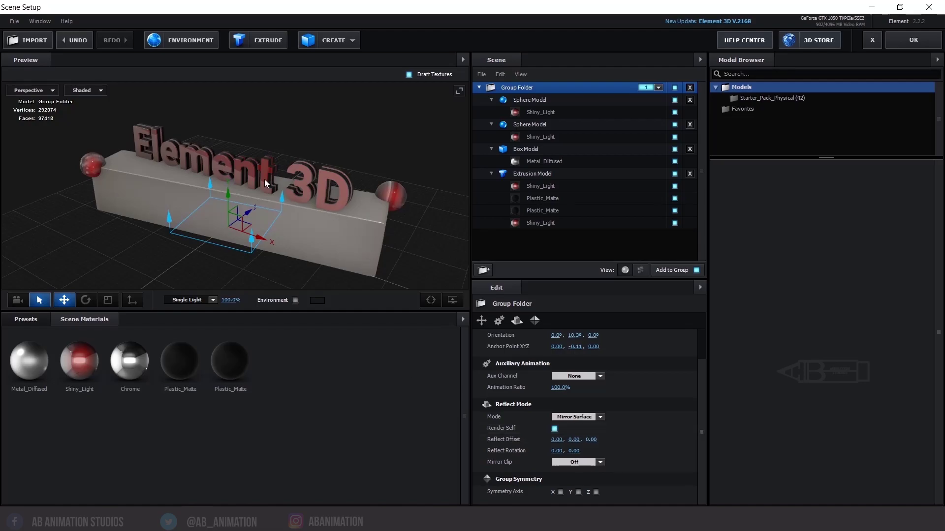
left_click_drag(265, 180, 271, 242)
left_click(555, 428)
Try the Environment reflect mode on the Group Folder, view the scene from the front, and restore Default
left_click(571, 419)
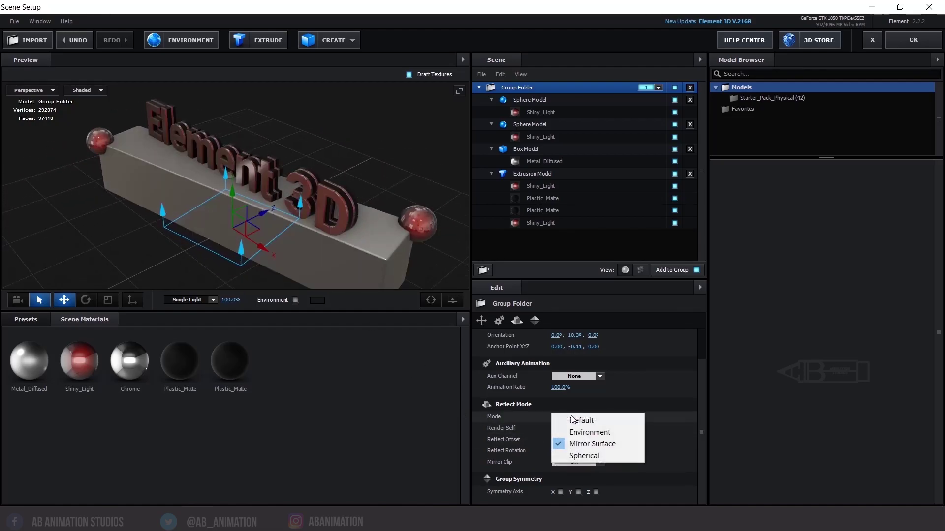
left_click(573, 426)
left_click_drag(393, 225, 417, 221)
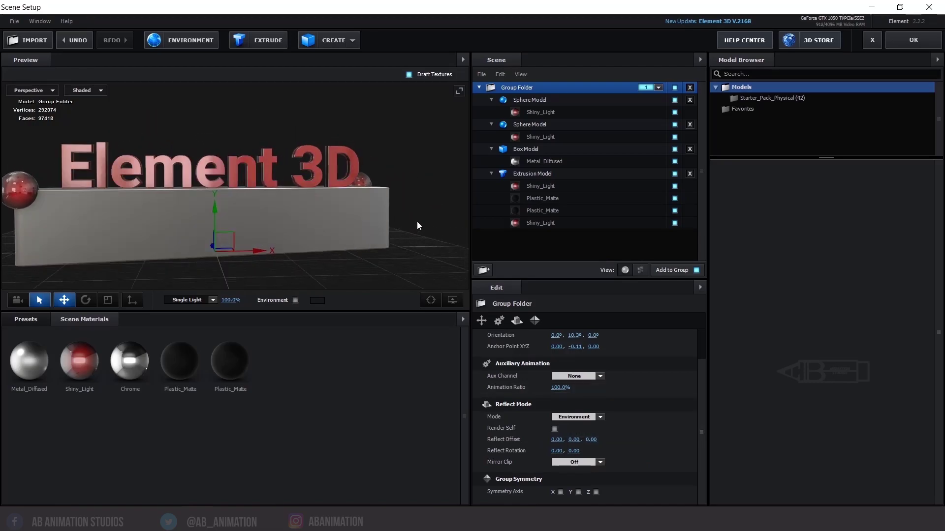
left_click(575, 417)
left_click(576, 417)
Examine the Group Folder's Transform, Auxiliary Animation, Reflect Mode and Group Symmetry sections
scroll(508, 461, "up", 3)
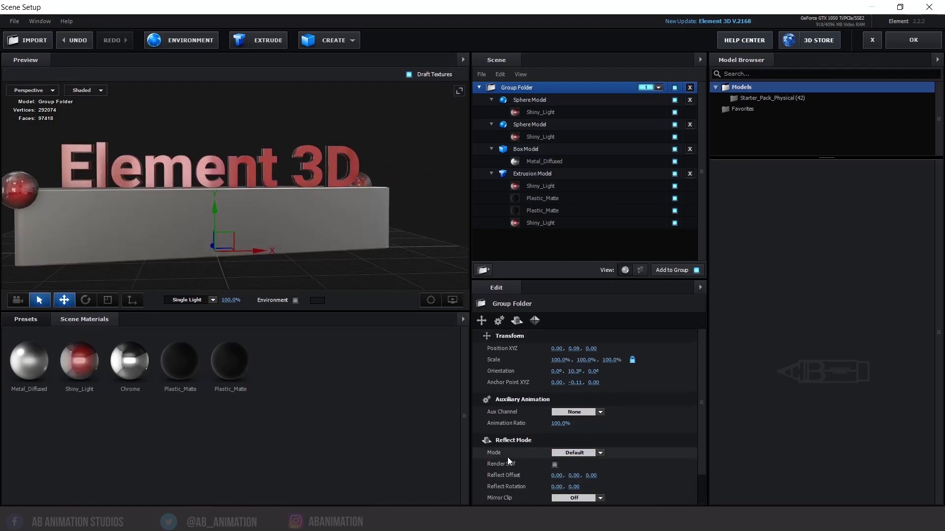
left_click(499, 321)
left_click(516, 321)
left_click(535, 321)
scroll(506, 356, "up", 8)
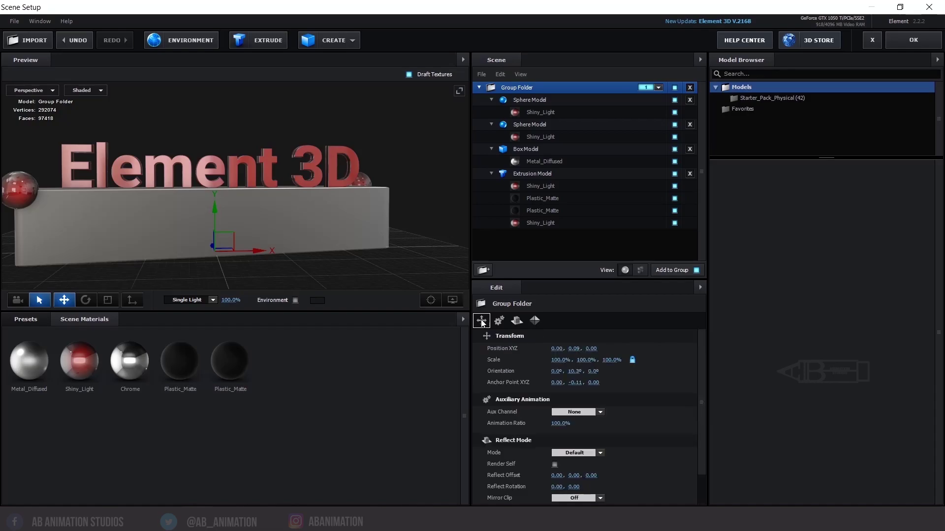
Set the Extrusion Model's Bevel Scale to 5.02
left_click(534, 173)
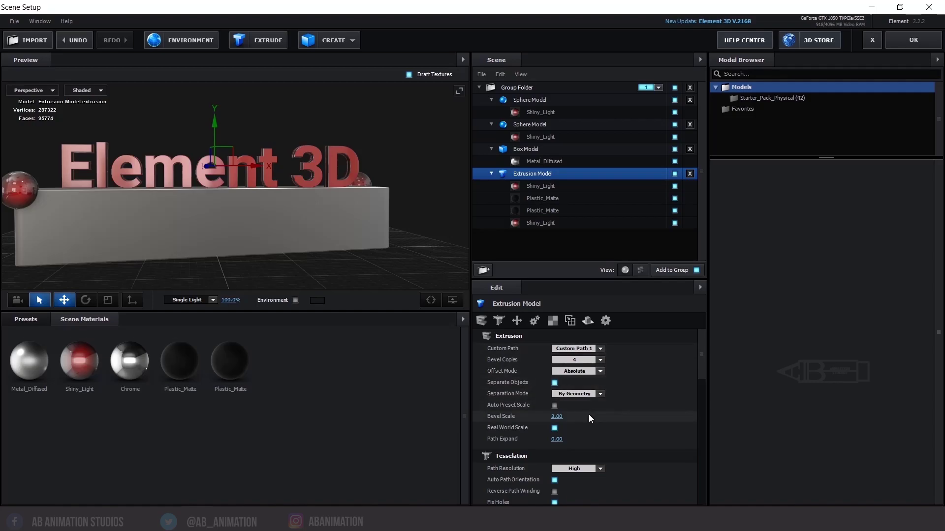
left_click_drag(397, 231, 297, 234)
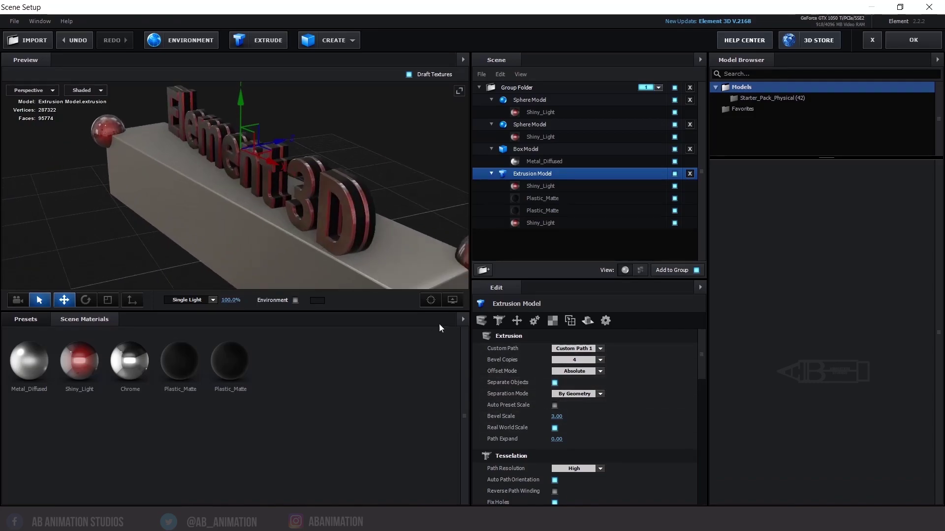
left_click_drag(556, 416, 634, 397)
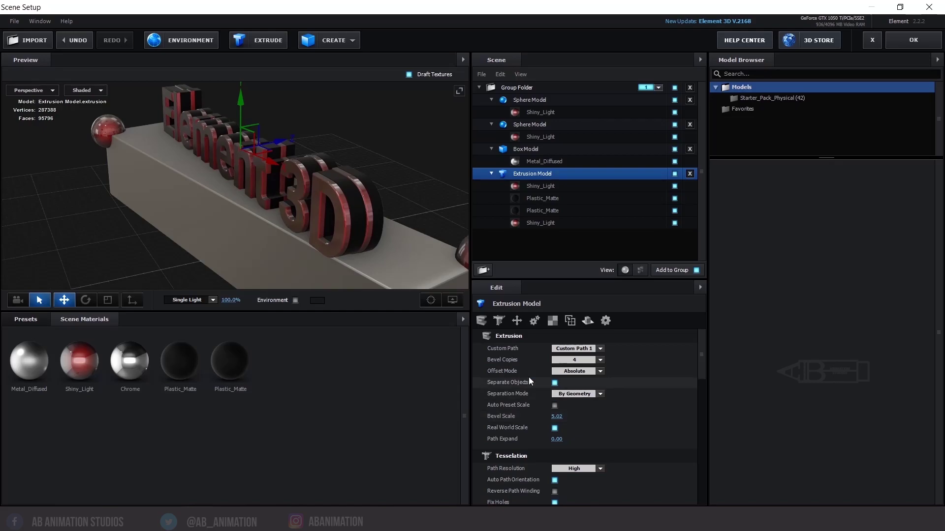
Look through the Extrusion Model's Tesselation, Transform, UV Mapping and Surface Options, trying a temporary shift along X
scroll(614, 433, "down", 1)
scroll(613, 433, "down", 1)
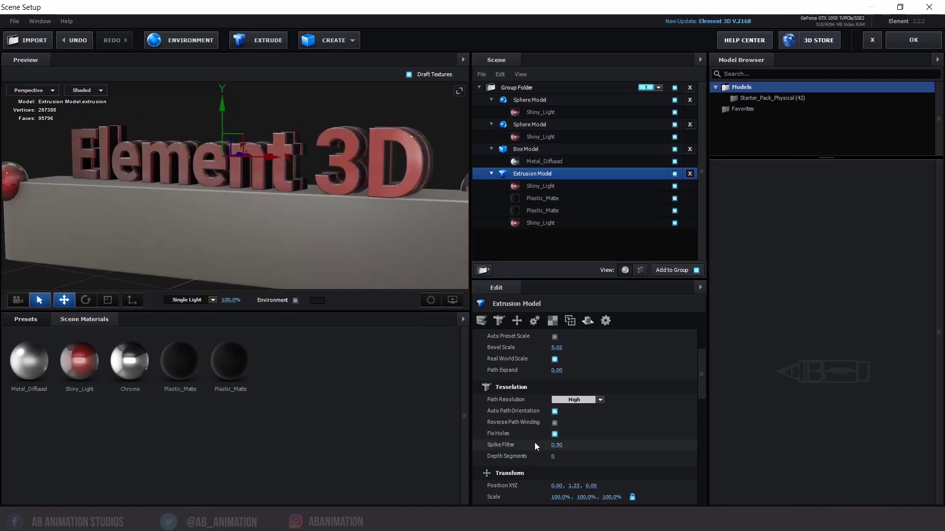
scroll(534, 444, "down", 3)
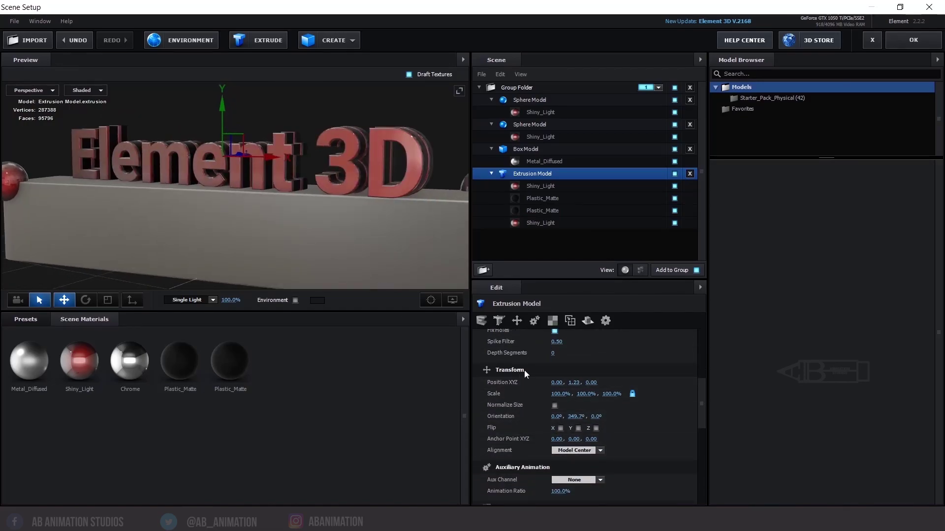
mouse_move(556, 383)
left_mouse_down()
mouse_move(567, 382)
mouse_move(553, 383)
left_mouse_up()
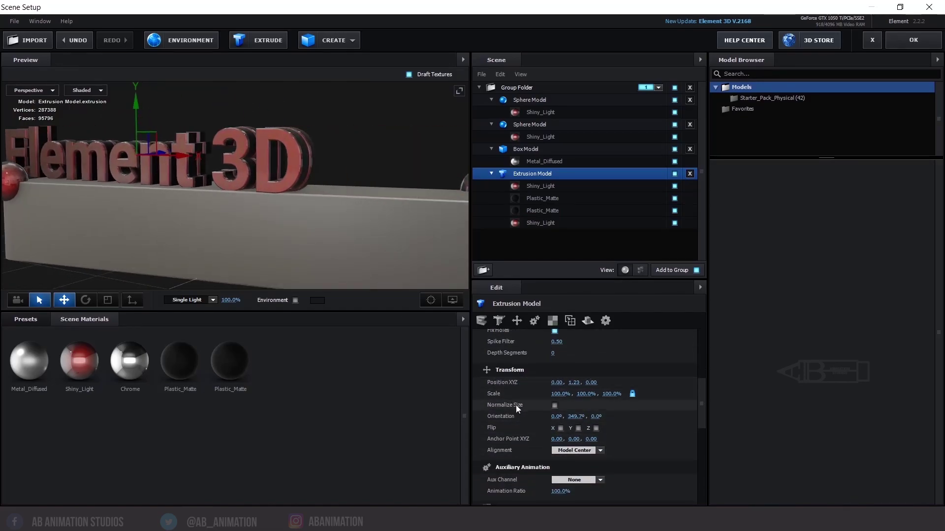
scroll(539, 440, "down", 3)
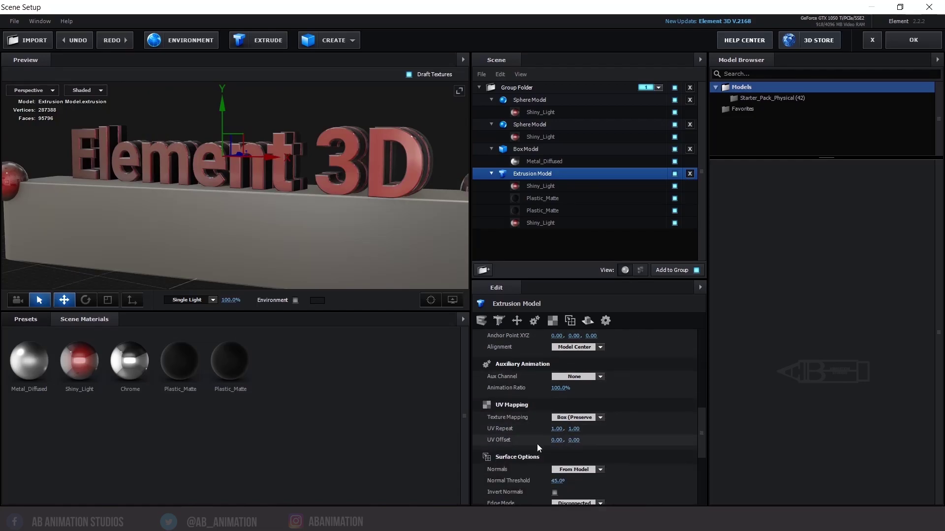
left_click_drag(538, 430, 540, 431)
scroll(541, 448, "down", 5)
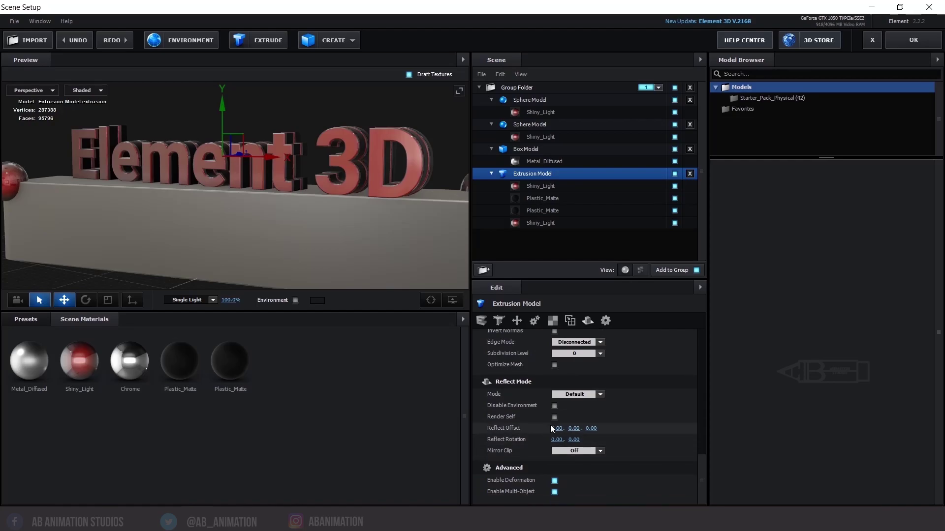
Set the Extrusion Model's reflect mode to Environment and toggle Disable Environment and Render Self on and back off
left_click(575, 394)
left_click(571, 416)
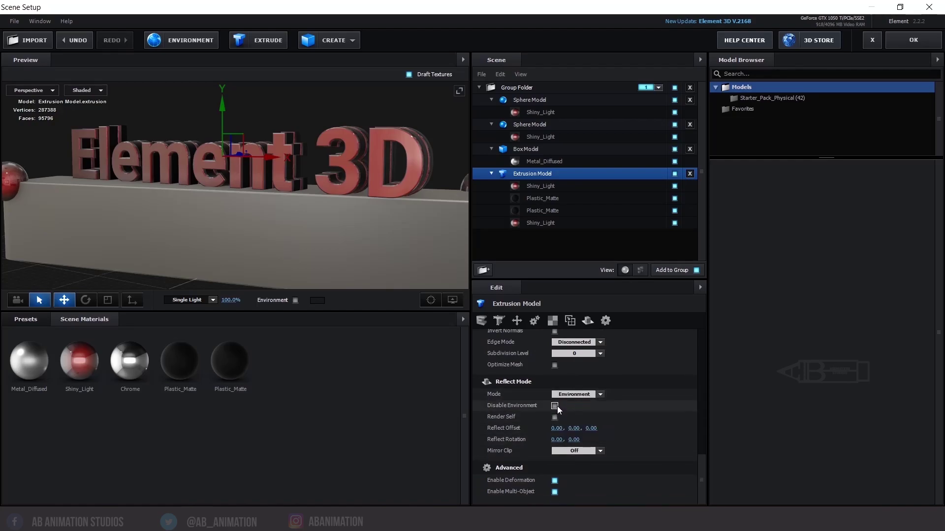
left_click(555, 407)
left_click(555, 417)
left_click(555, 406)
left_click(554, 418)
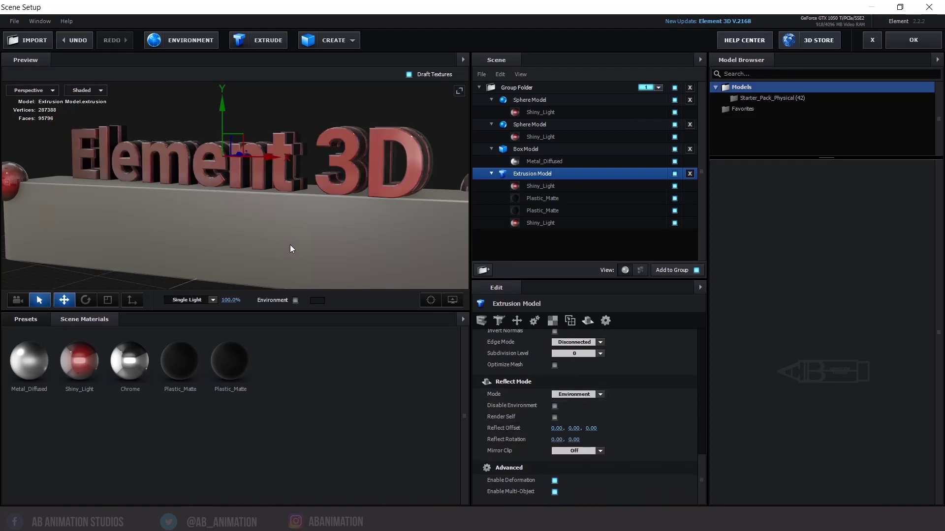
left_click_drag(291, 248, 361, 307)
Set the Extrusion Model's reflect mode to Default and look over its remaining edit sections, including Extrusion and Advanced
left_click(574, 394)
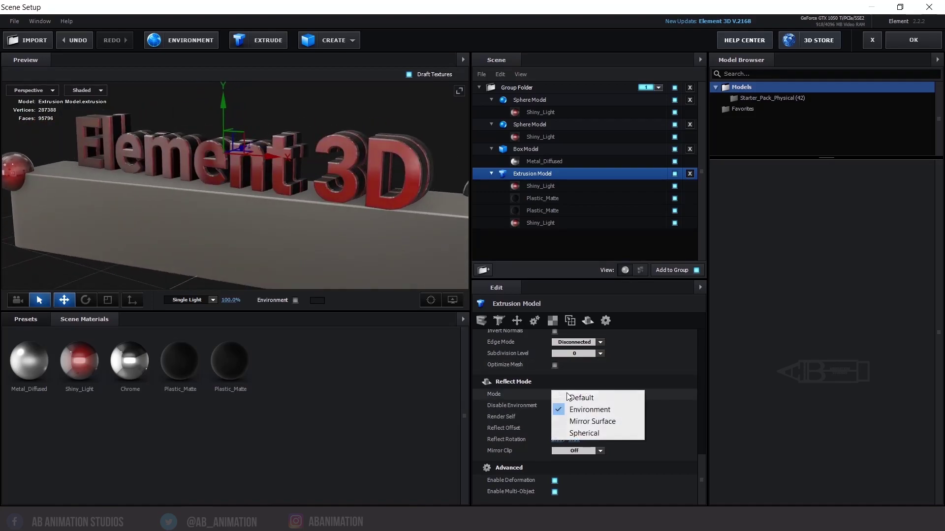
left_click(567, 403)
scroll(522, 448, "up", 5)
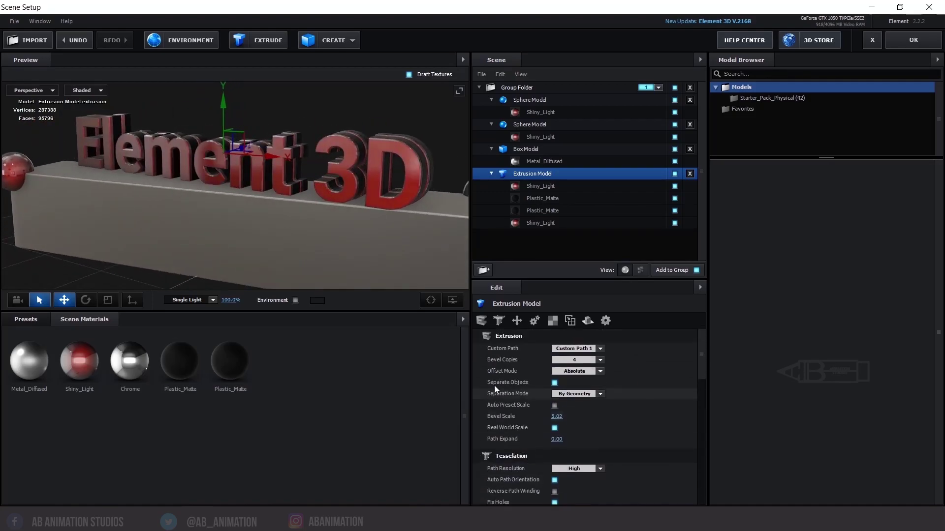
left_click(517, 321)
left_click(570, 321)
left_click(605, 321)
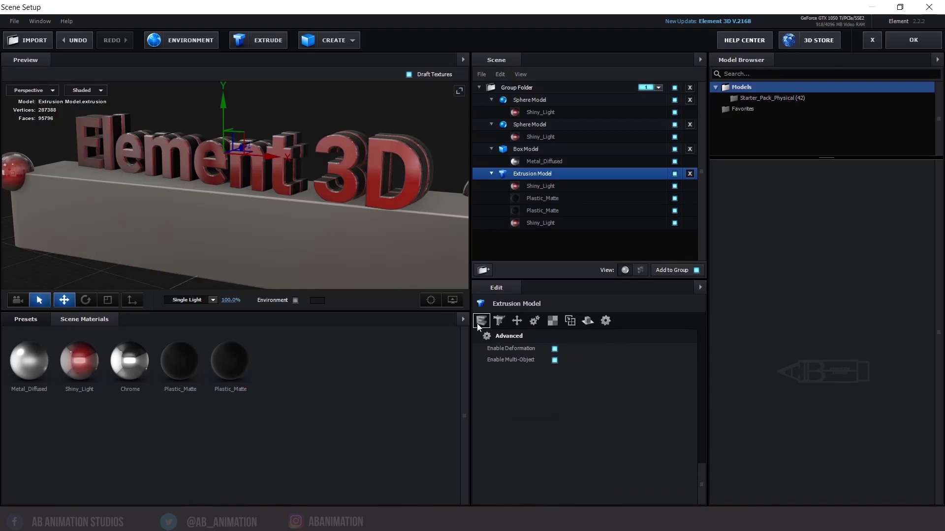
left_click(481, 320)
scroll(294, 180, "down", 4)
left_click_drag(293, 179, 425, 208)
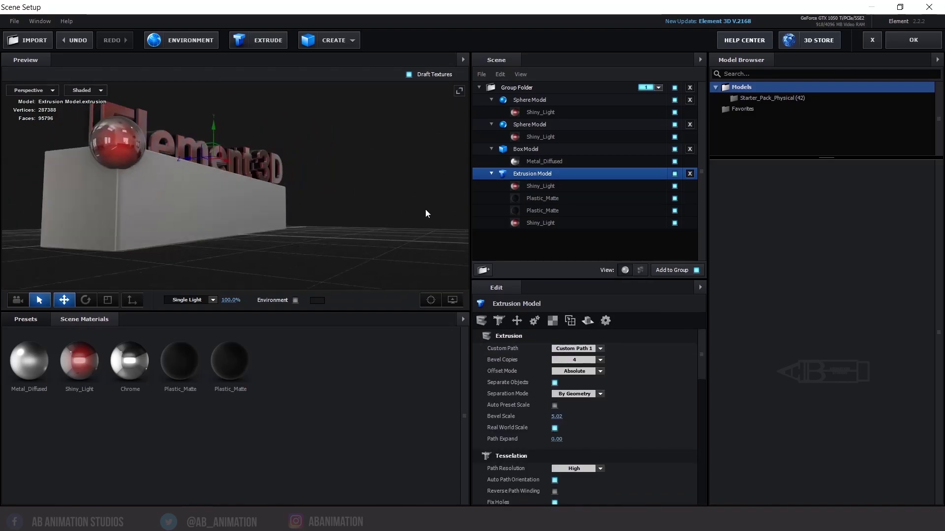
Enlarge the Model Browser's folder list and look through the models in Starter_Pack_Physical
left_click_drag(795, 157, 796, 214)
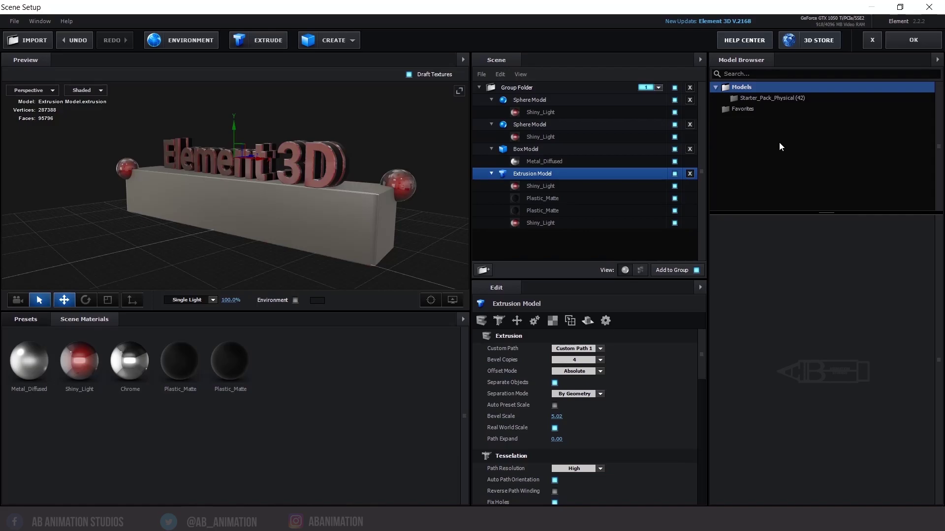
left_click(761, 98)
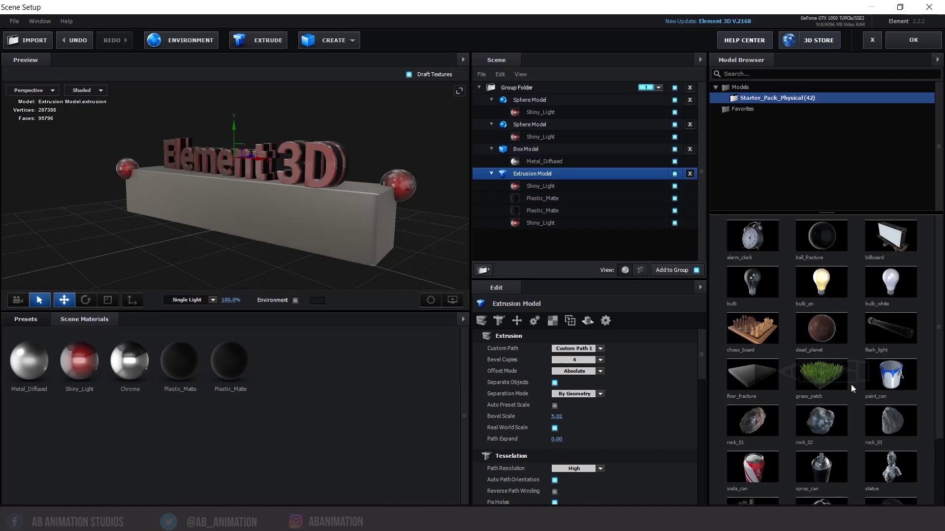
scroll(850, 334, "down", 3)
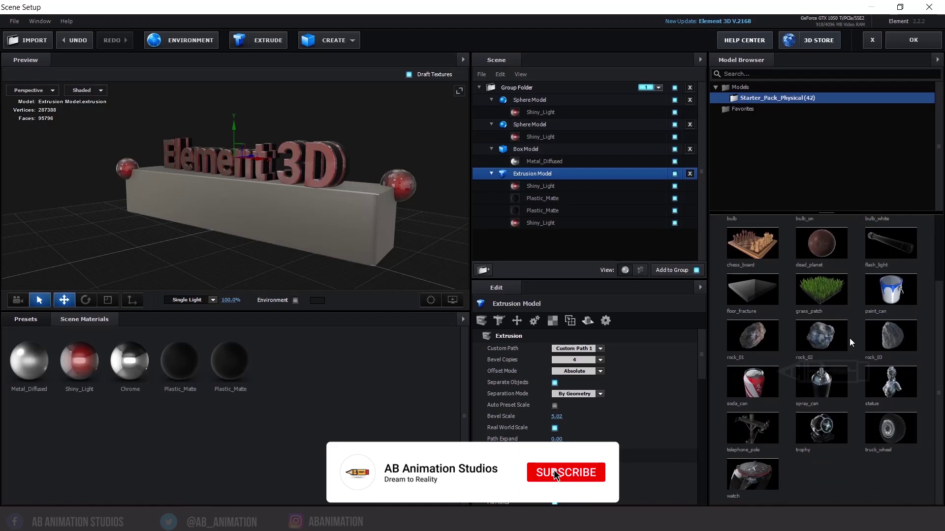
scroll(850, 340, "up", 1)
scroll(849, 338, "up", 3)
scroll(849, 339, "down", 4)
scroll(850, 338, "up", 4)
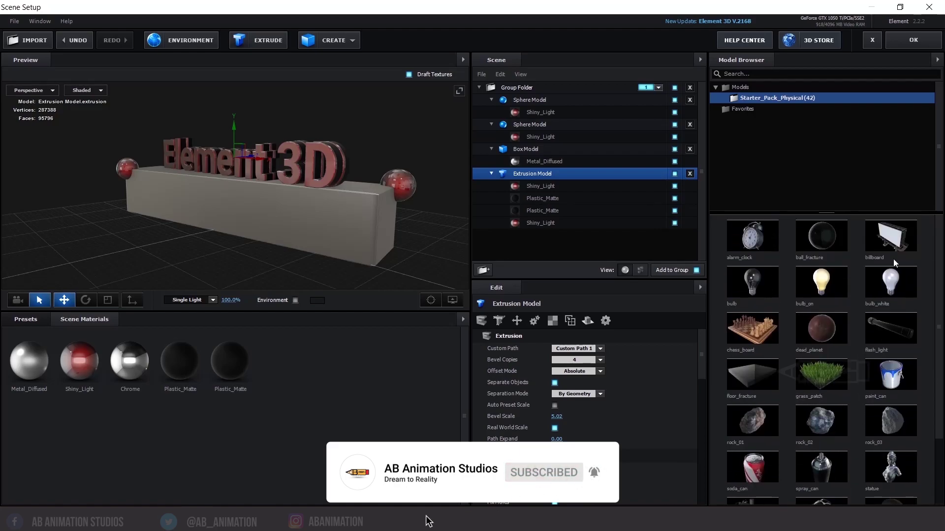
Add the billboard model to the scene and scale it up uniformly to about 33.5%
left_click(891, 248)
left_click(477, 298)
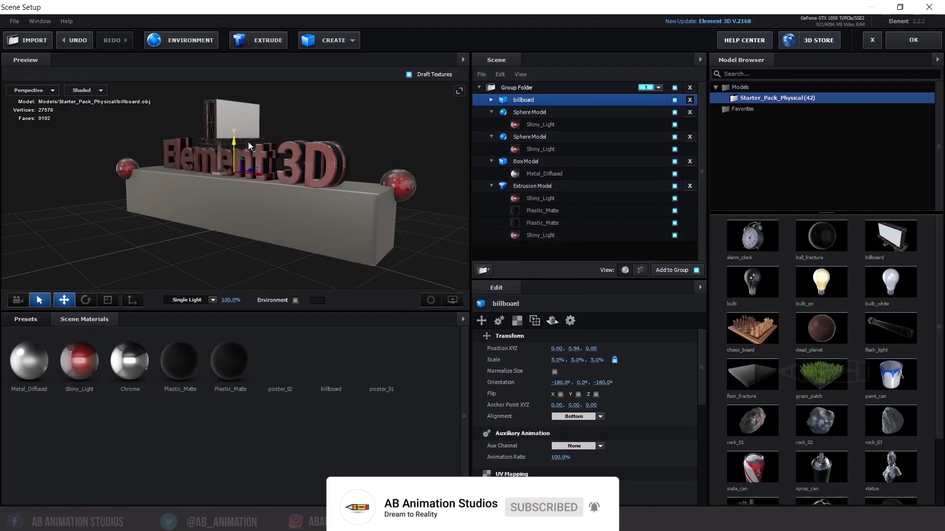
scroll(226, 176, "up", 2)
scroll(227, 175, "down", 2)
left_click(107, 301)
left_click_drag(556, 360, 576, 354)
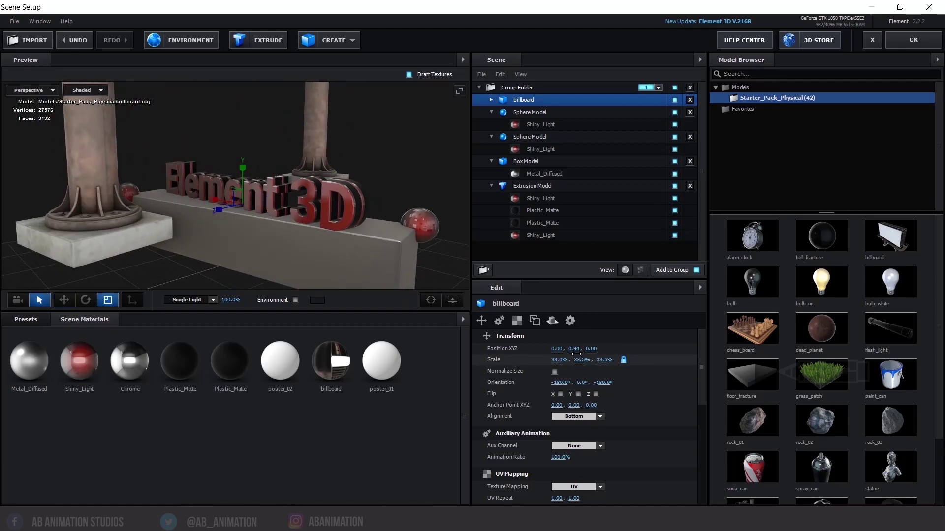
Try rotating the whole Group Folder about its vertical axis, and undo the change
scroll(291, 237, "down", 4)
left_click(517, 88)
scroll(343, 241, "down", 3)
left_click_drag(344, 240, 348, 268)
left_click(85, 300)
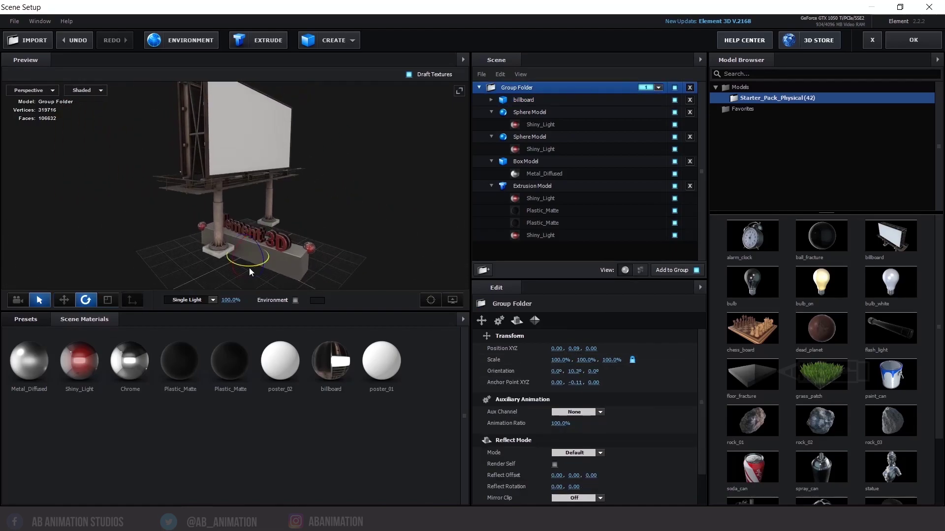
key("ctrl+z")
Turn the billboard to about 89.9° around Y, scale it to about 24.5% and stand it on the box
left_click_drag(249, 268, 246, 207)
left_click(523, 100)
scroll(221, 237, "up", 5)
left_click(217, 216)
left_click(134, 265)
left_click_drag(134, 265, 61, 108)
left_click(64, 300)
left_click(523, 100)
left_click(517, 88)
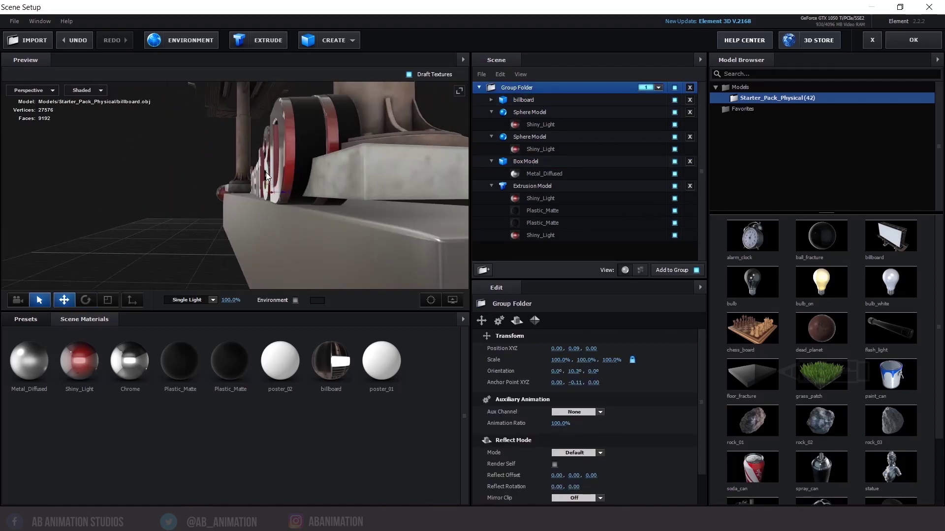
Move the extruded Element 3D text up to the billboard's white panel
scroll(266, 173, "down", 3)
left_click_drag(265, 172, 290, 170)
scroll(302, 252, "down", 5)
left_click(298, 249)
left_click_drag(276, 98, 320, 140)
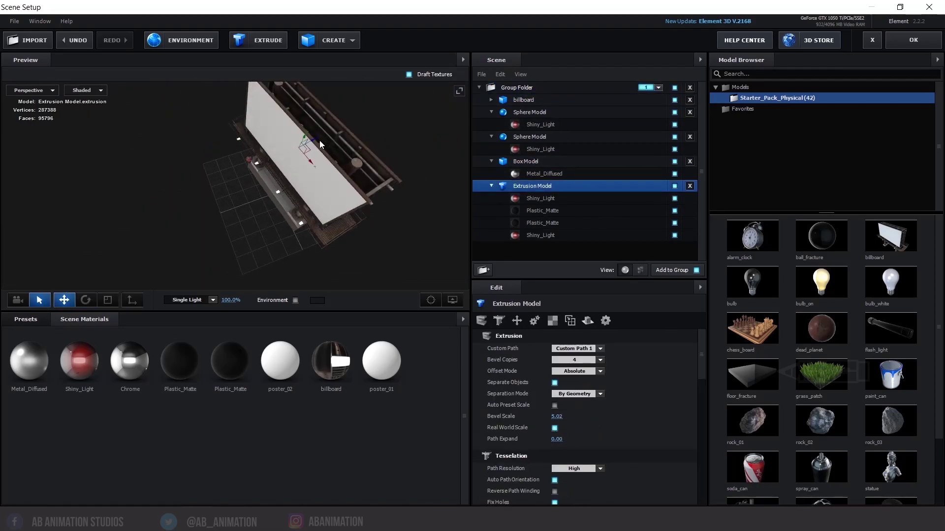
scroll(315, 179, "up", 4)
left_click_drag(315, 179, 306, 221)
Rotate the extruded text to line up with the billboard panel and adjust its position on the panel
key("e")
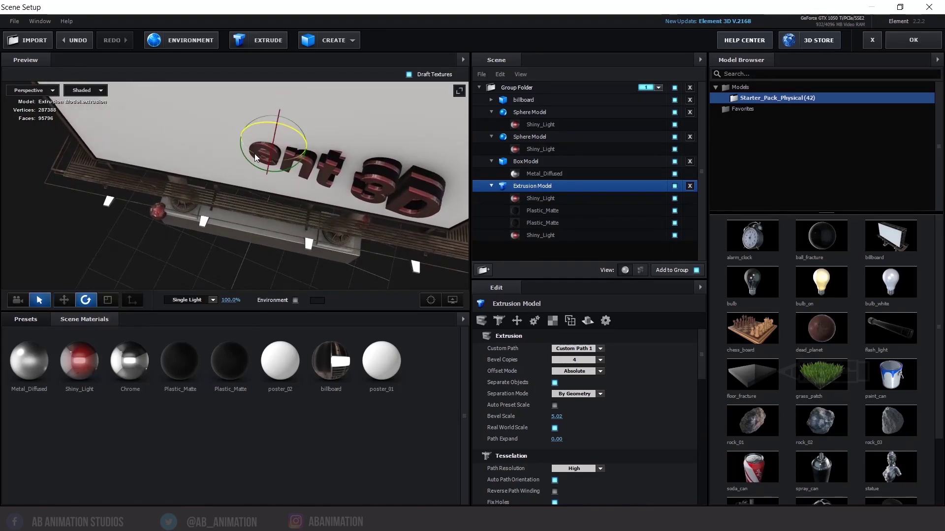
left_click_drag(251, 156, 255, 164)
key("w")
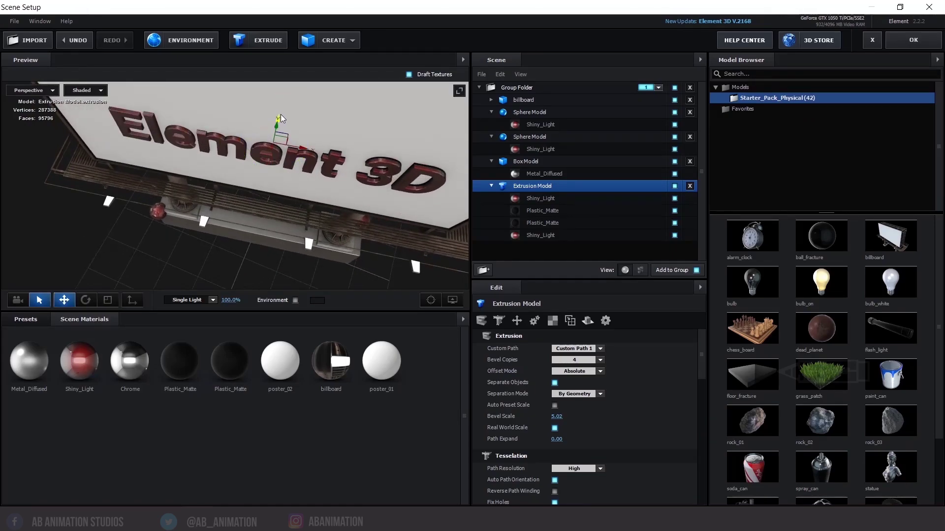
left_click_drag(308, 261, 285, 195)
scroll(285, 195, "down", 5)
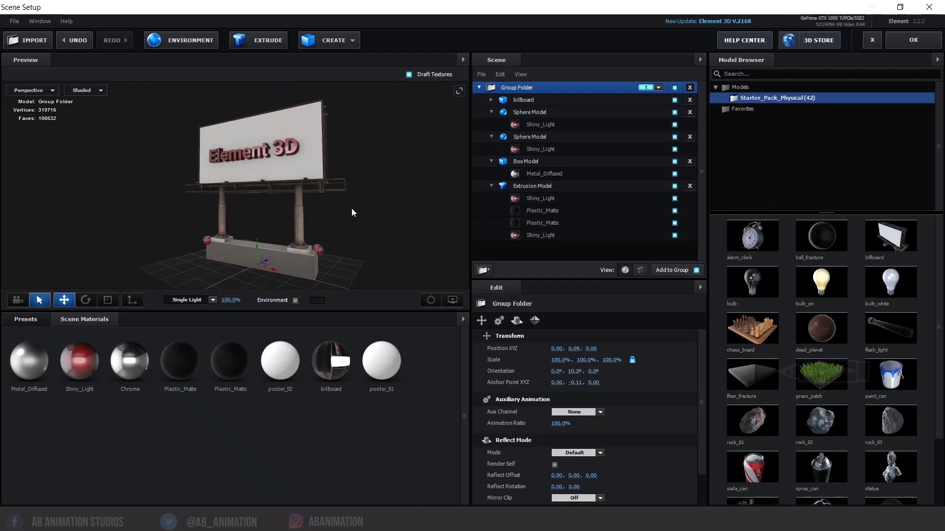
left_click_drag(351, 208, 315, 272)
Add the bulb_on model, scale it to about 26.5% and place it in front of the billboard at about 0.00, 3.40, -5.66
left_click(821, 282)
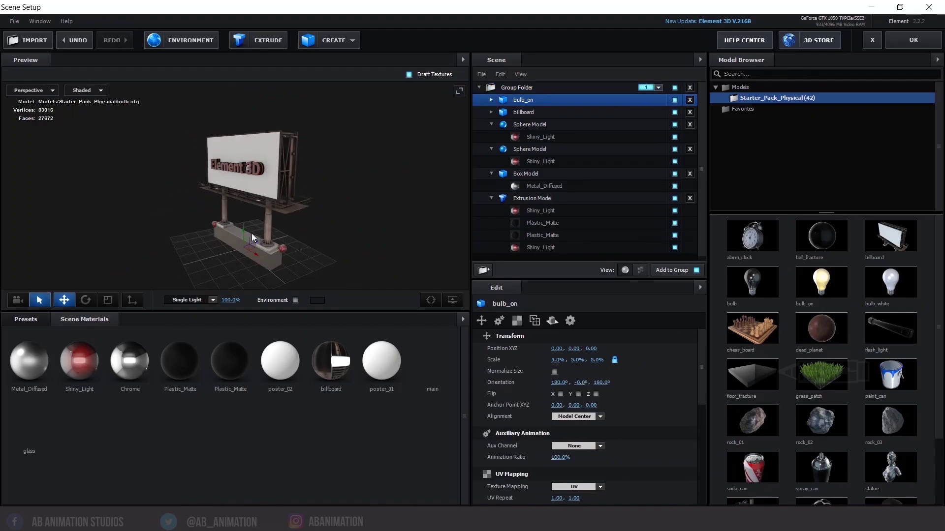
left_click_drag(556, 360, 655, 360)
left_click_drag(200, 248, 306, 257)
scroll(226, 231, "up", 4)
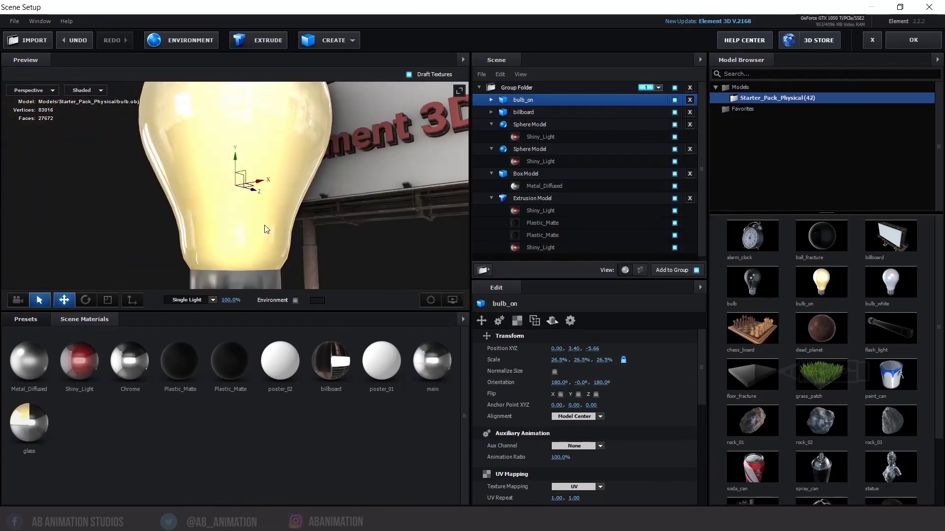
scroll(306, 257, "down", 5)
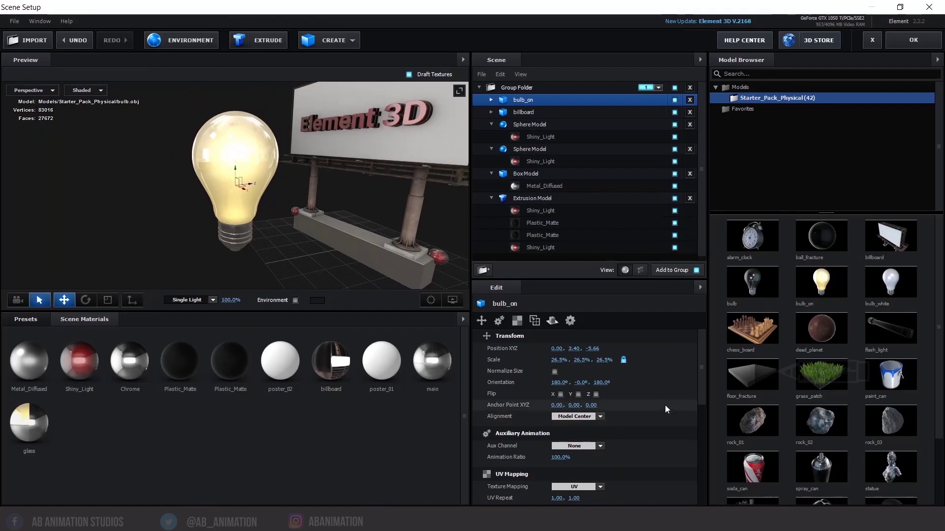
Add the grass_patch model to the scene and scale it up
left_click(821, 375)
left_click_drag(556, 359, 908, 351)
mouse_move(360, 242)
left_mouse_down()
mouse_move(236, 264)
mouse_move(364, 258)
left_mouse_up()
left_click(431, 300)
Move the grass patch onto the top of the box and resize it to fit between the billboard posts
scroll(275, 207, "up", 3)
left_click_drag(276, 206, 241, 217)
left_click_drag(253, 212, 253, 176)
left_click_drag(560, 360, 214, 333)
scroll(285, 228, "up", 5)
left_click_drag(315, 246, 300, 271)
scroll(282, 249, "down", 3)
Duplicate the grass patch twice and spread the copies along the top of the box between the posts
key("ctrl+d")
left_click_drag(222, 187, 329, 228)
key("ctrl+d")
left_click(528, 125, "shift")
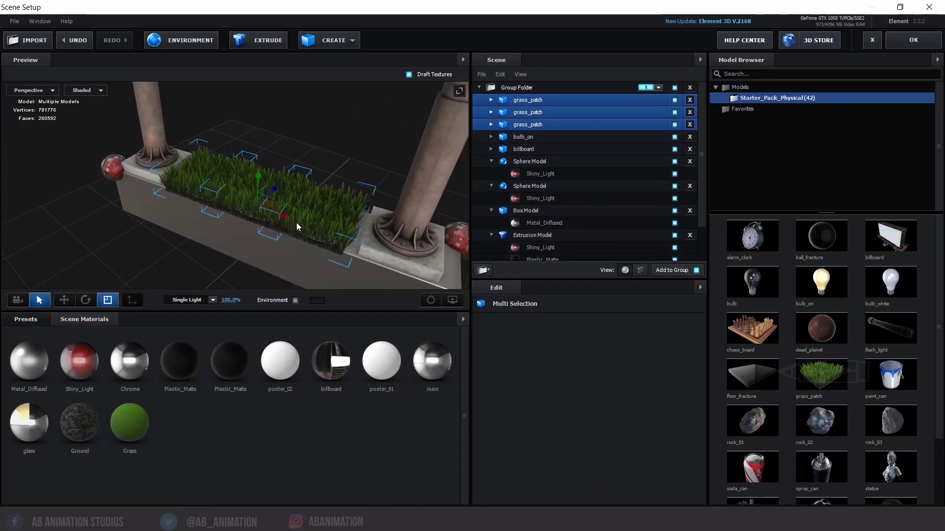
left_click(355, 153)
scroll(346, 174, "down", 6)
left_click_drag(347, 175, 353, 214)
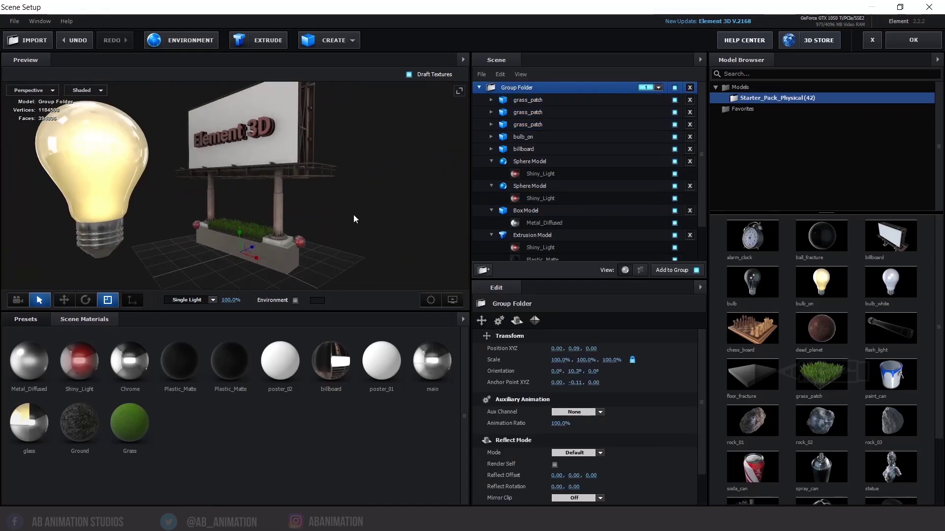
Delete the bulb_on model from the scene
left_click(523, 136)
key("Delete")
scroll(810, 347, "down", 2)
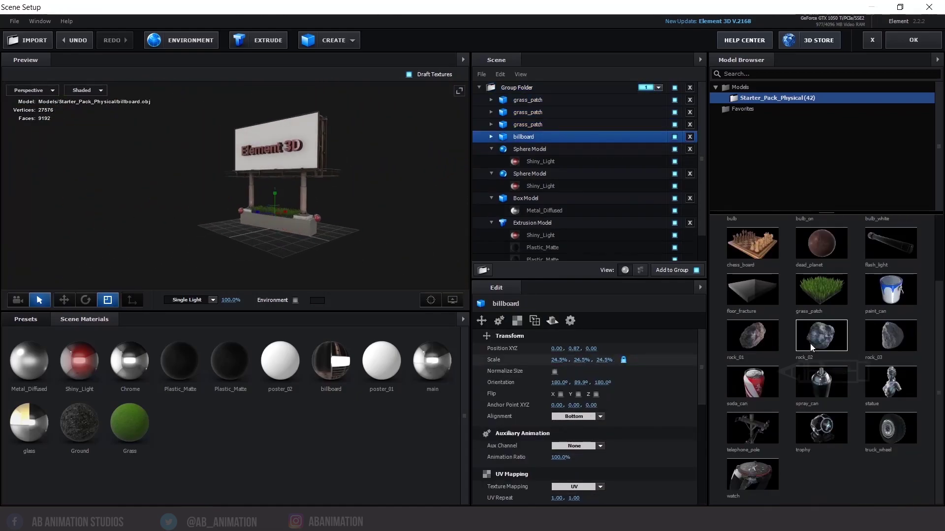
Add the rock_02 model beneath the billboard and scale it to about 189.5%
left_click(810, 344)
scroll(380, 253, "up", 5)
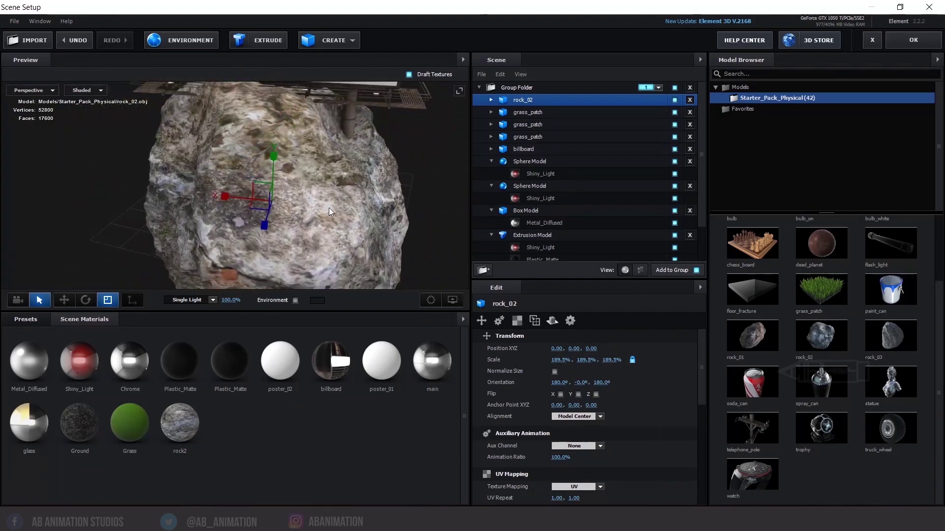
scroll(329, 208, "down", 5)
left_click_drag(368, 229, 395, 203)
left_click(563, 149)
scroll(561, 153, "down", 2)
left_click(546, 193)
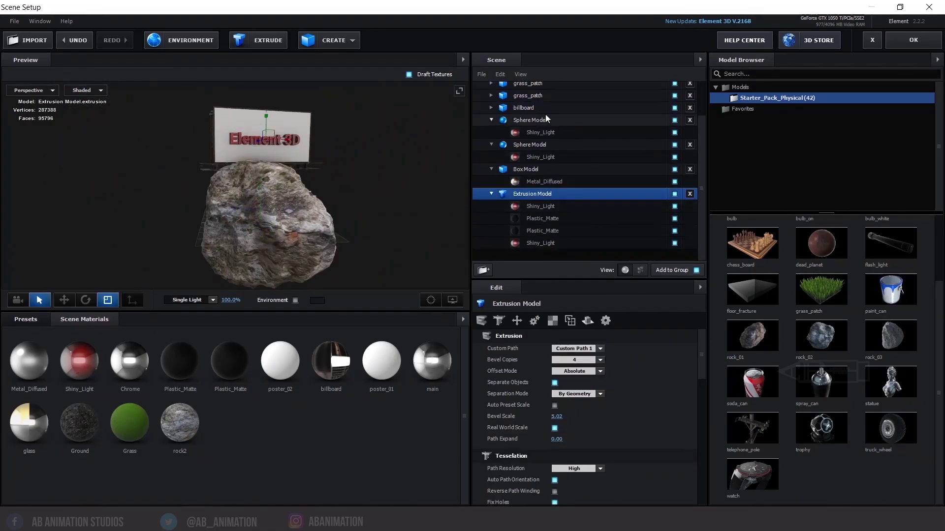
scroll(545, 119, "up", 2)
left_click(527, 149, "ctrl")
left_click(531, 112)
left_click(531, 235, "ctrl")
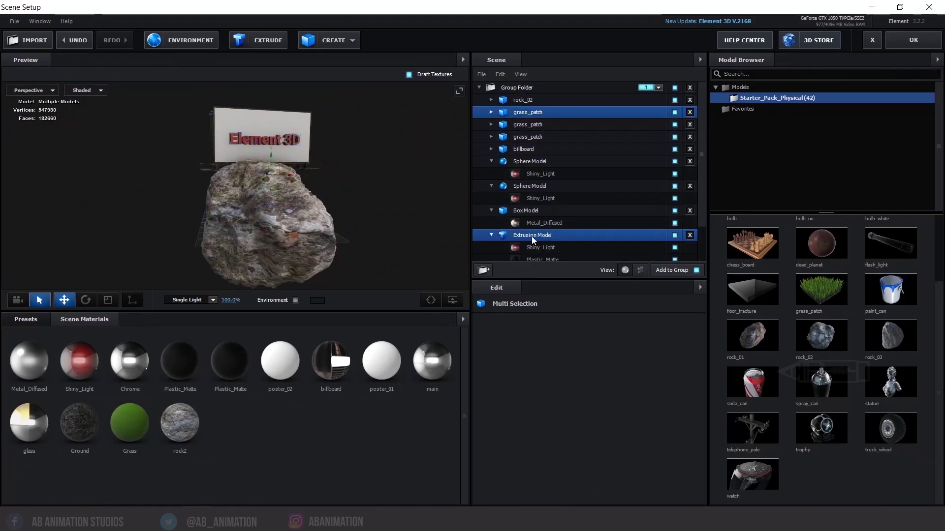
left_click(530, 211)
Select every model except rock_02 and raise them together so the billboard assembly stands on top of the rock
left_click(531, 234)
left_click(530, 210, "ctrl")
left_click(531, 186, "ctrl")
left_click(532, 162, "ctrl")
left_click(530, 149, "ctrl")
scroll(566, 163, "down", 2)
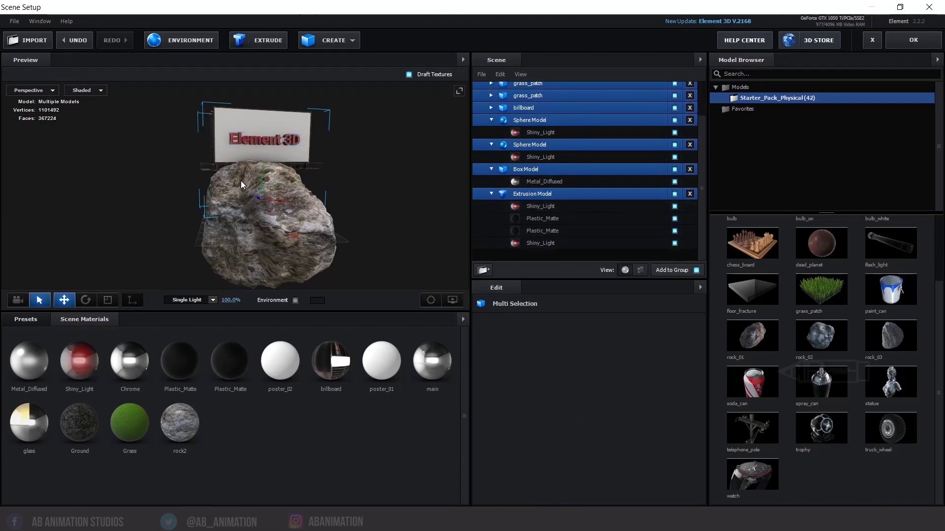
left_click_drag(260, 182, 273, 161)
left_click_drag(374, 198, 387, 233)
Look through the Basic_2K environment presets and examine the finished scene and model library
left_click(26, 319)
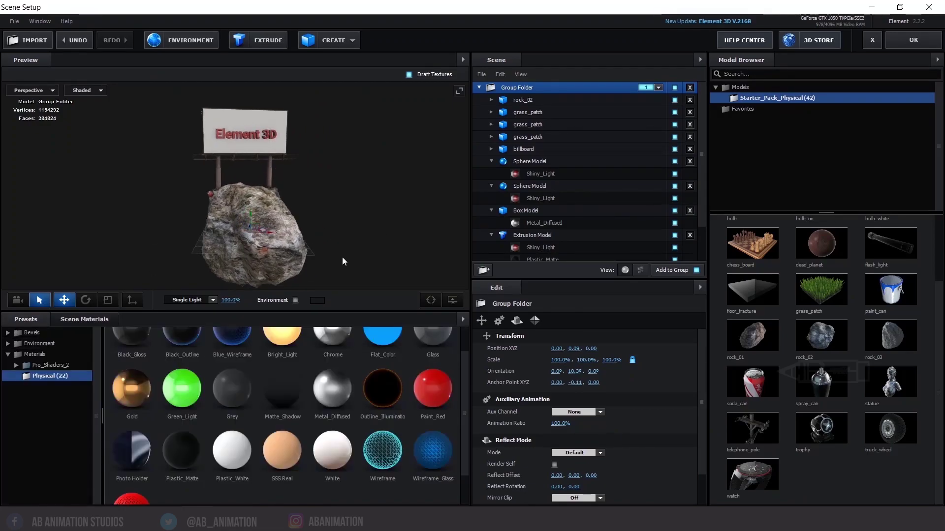
left_click(8, 354)
left_click(7, 343)
left_click(52, 354)
scroll(250, 254, "up", 5)
left_click_drag(315, 237, 324, 263)
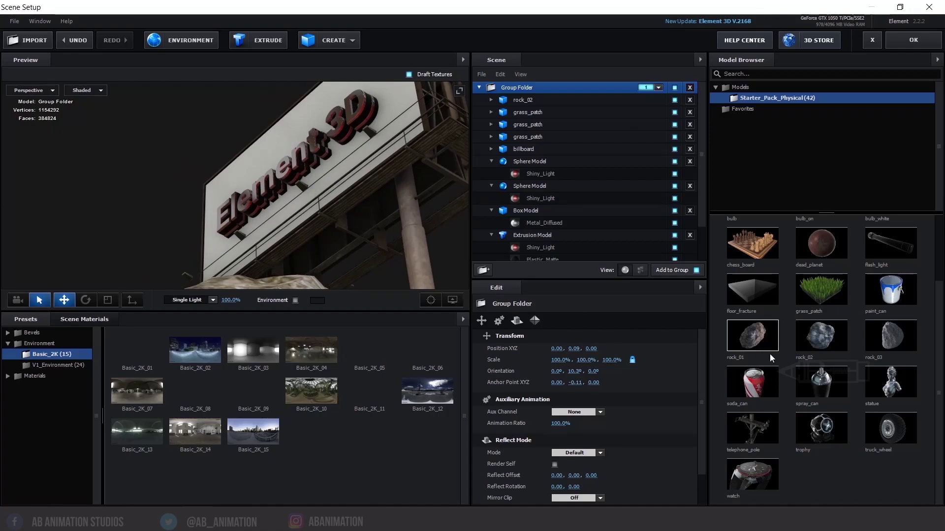
scroll(771, 353, "up", 2)
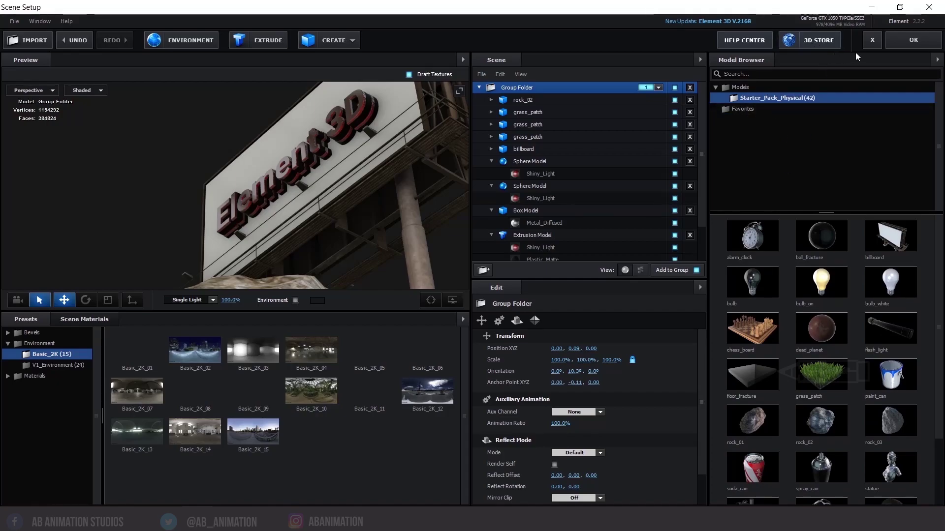
Accept the scene setup and add a new camera layer to the Learn composition
left_click(898, 43)
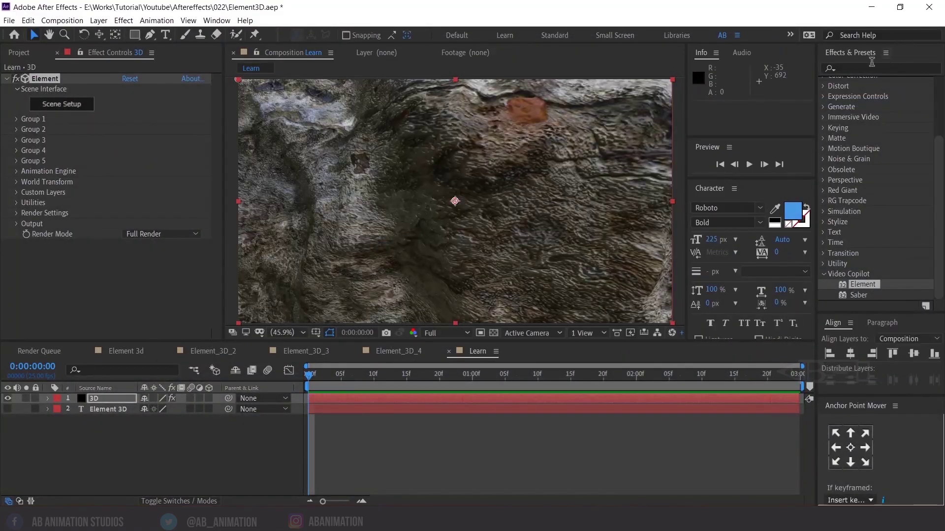
left_click(154, 455)
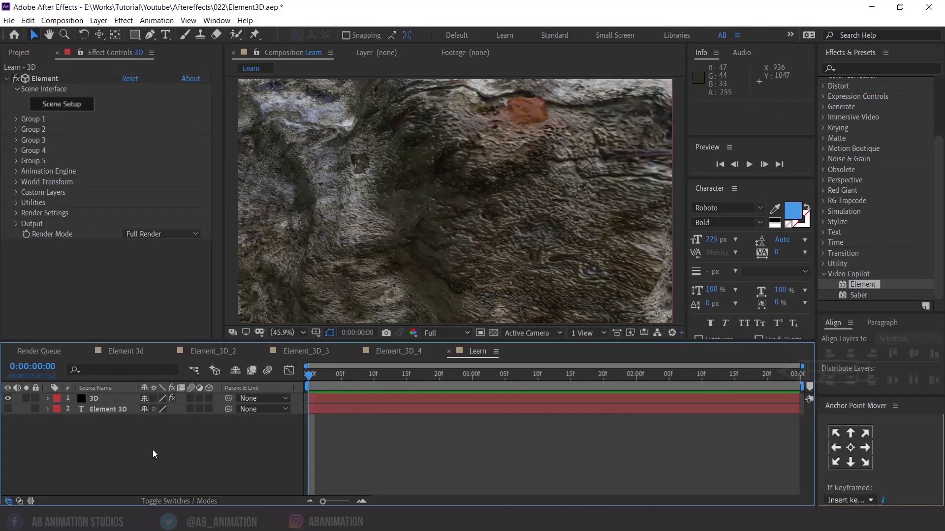
right_click(154, 456)
mouse_move(247, 332)
left_click(330, 385)
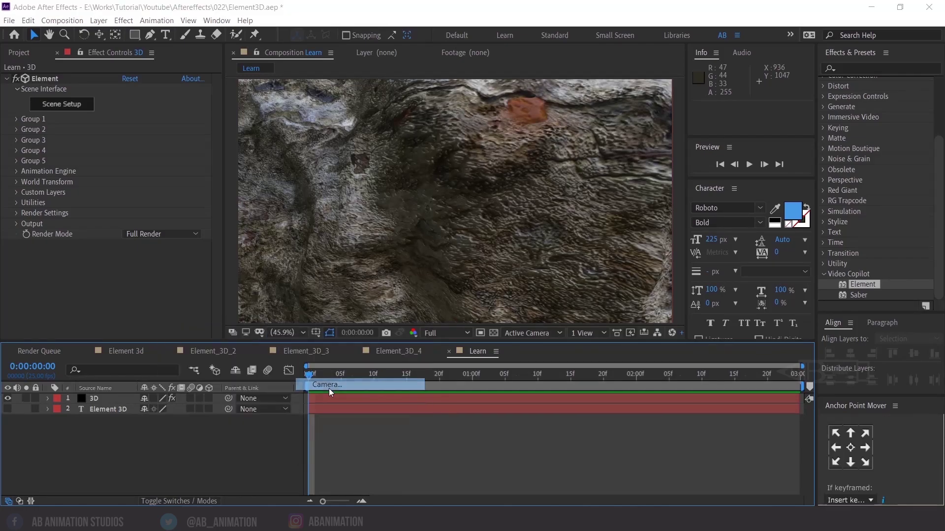
left_click(598, 392)
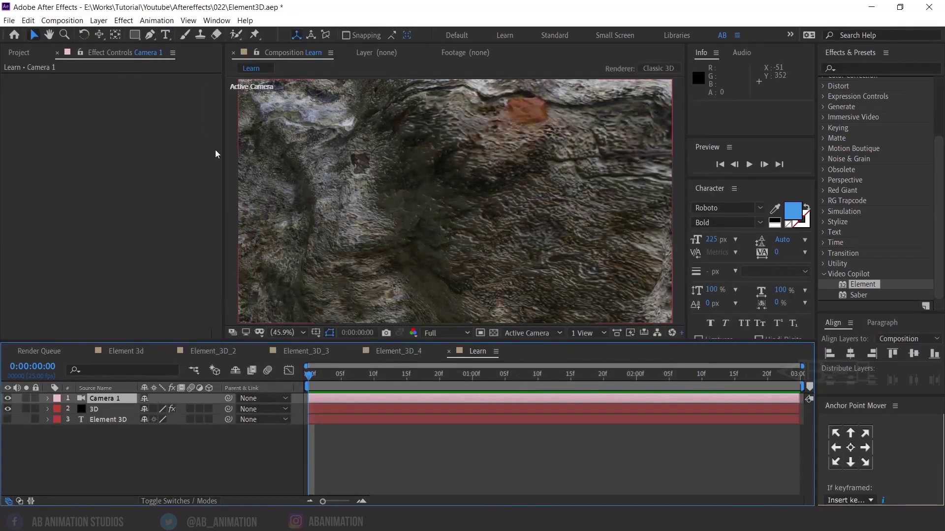
Orbit, pull back and pan the camera to frame the billboard standing on the rock in the composition
left_click_drag(99, 34, 151, 38)
left_click_drag(501, 229, 476, 207)
left_click_drag(477, 292, 442, 462)
left_click_drag(469, 207, 470, 131)
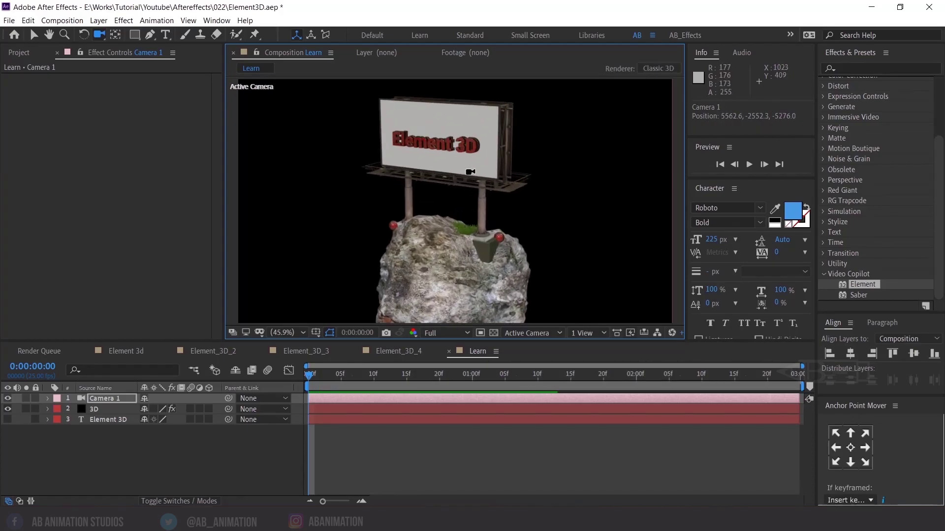
left_click_drag(451, 207, 524, 228)
left_click_drag(523, 194, 544, 261)
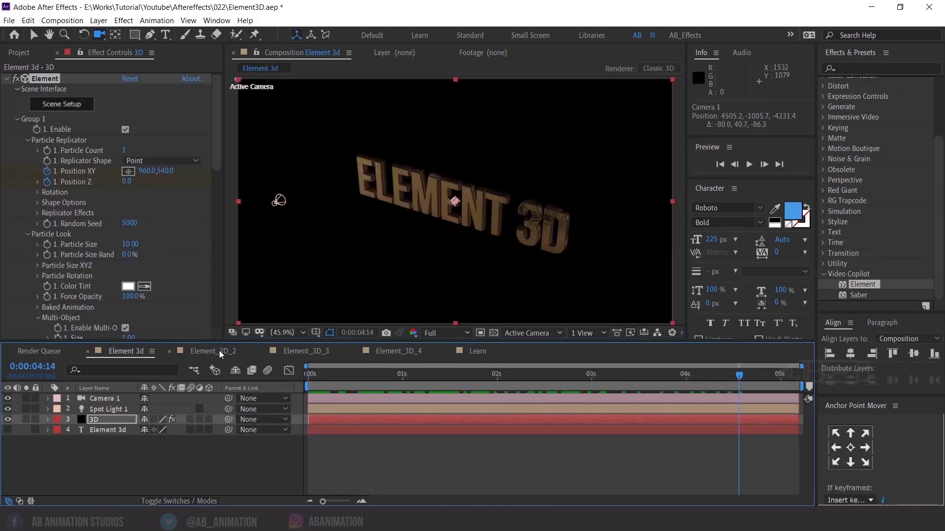
Open the Element_3D_2 composition and scrub through its camera animation from the start to about 5 seconds
left_click(220, 352)
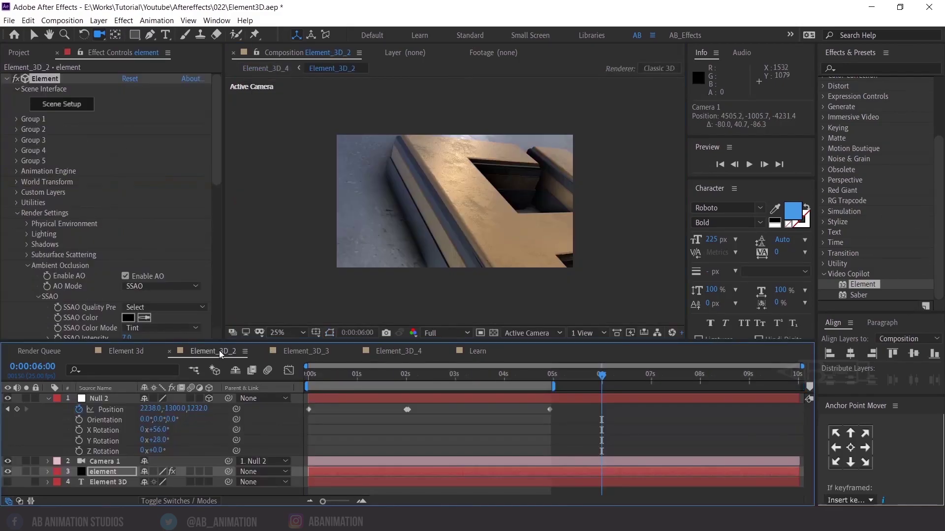
left_click_drag(313, 380, 550, 377)
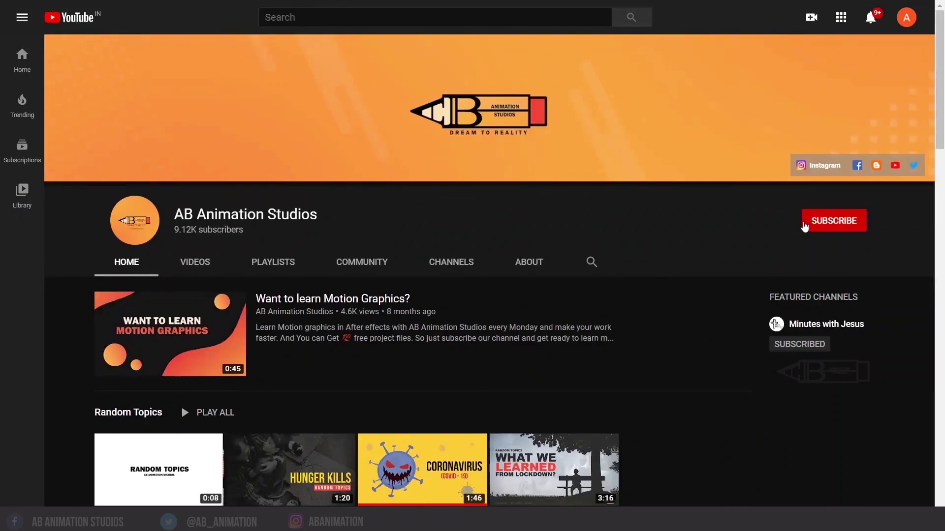
Switch to YouTube, subscribe to the AB Animation Studios channel and set its notifications to All
left_click(805, 226)
left_click(857, 220)
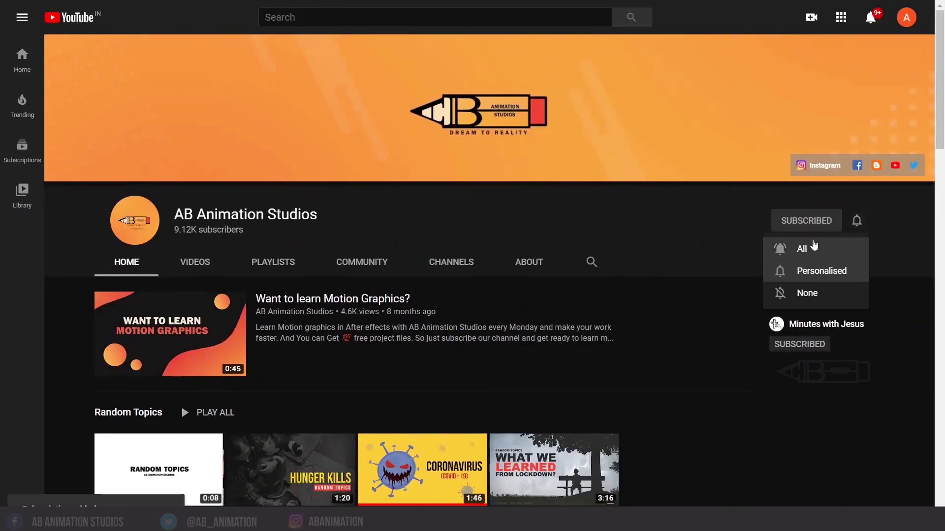
left_click(808, 247)
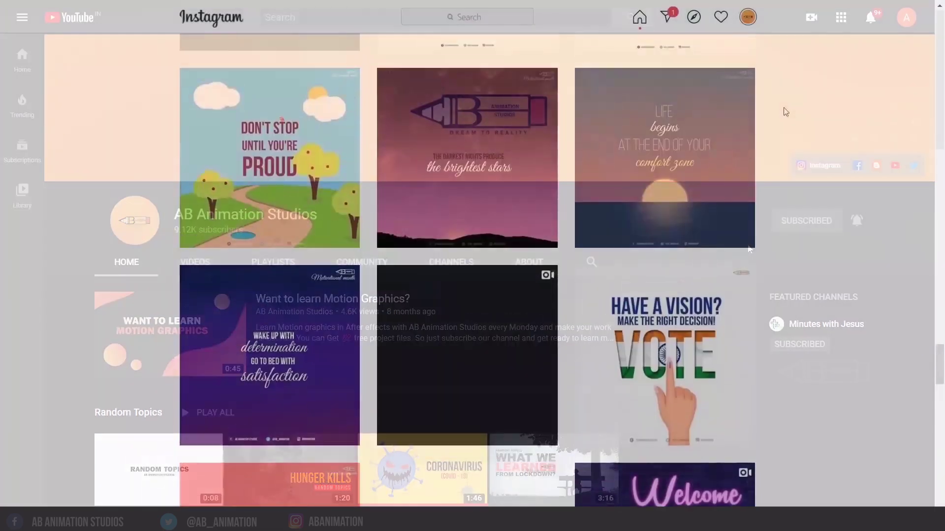
Switch to Instagram and browse the posts on the abanimation profile, returning to the profile header
scroll(783, 110, "down", 15)
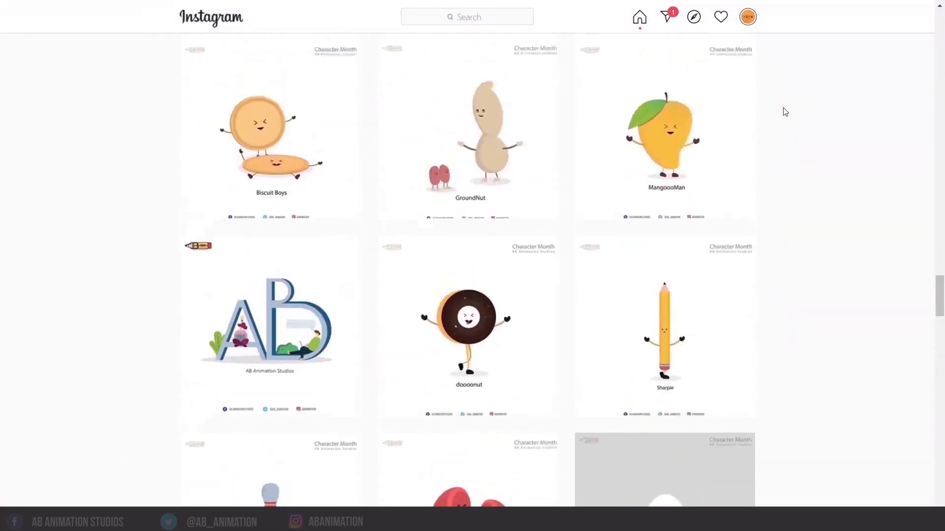
scroll(785, 113, "up", 20)
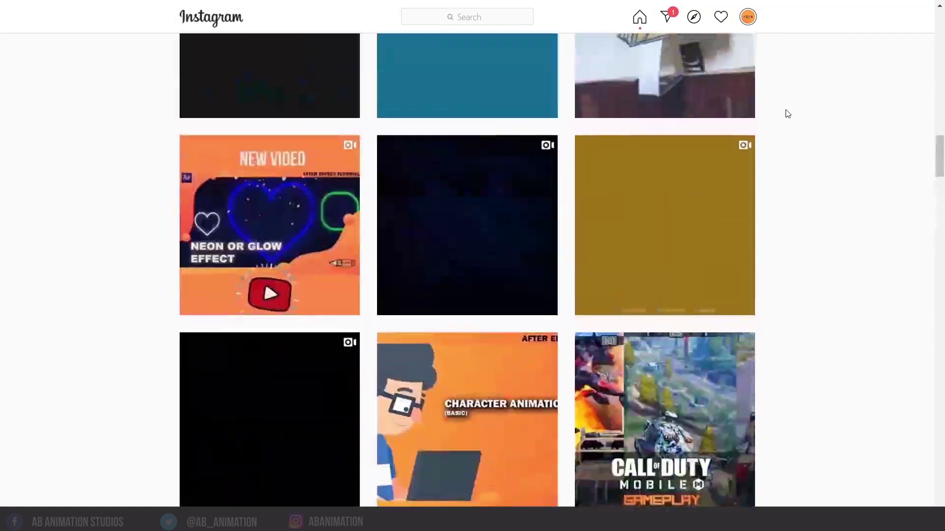
scroll(787, 114, "up", 20)
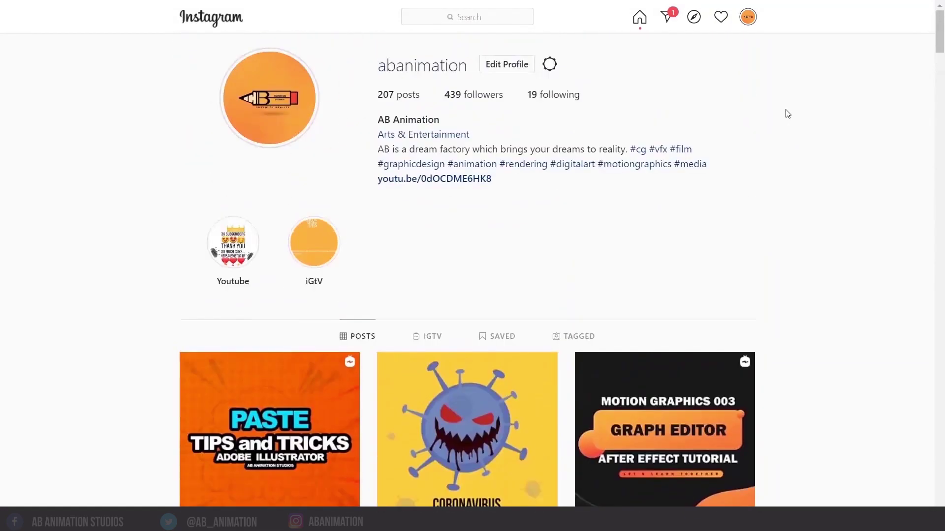